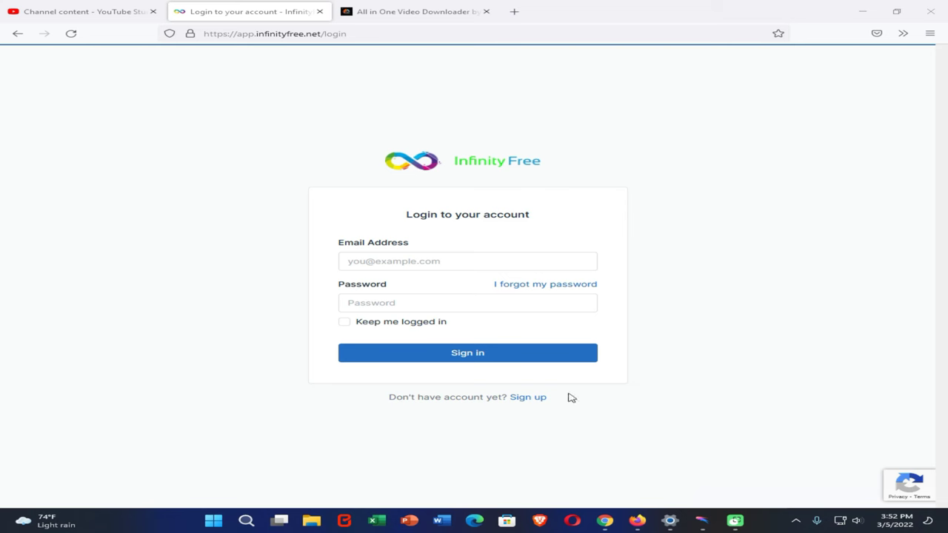
- Log in and view the Hosting Accounts dashboard showing 0 / 3 active accounts
click(605, 522)
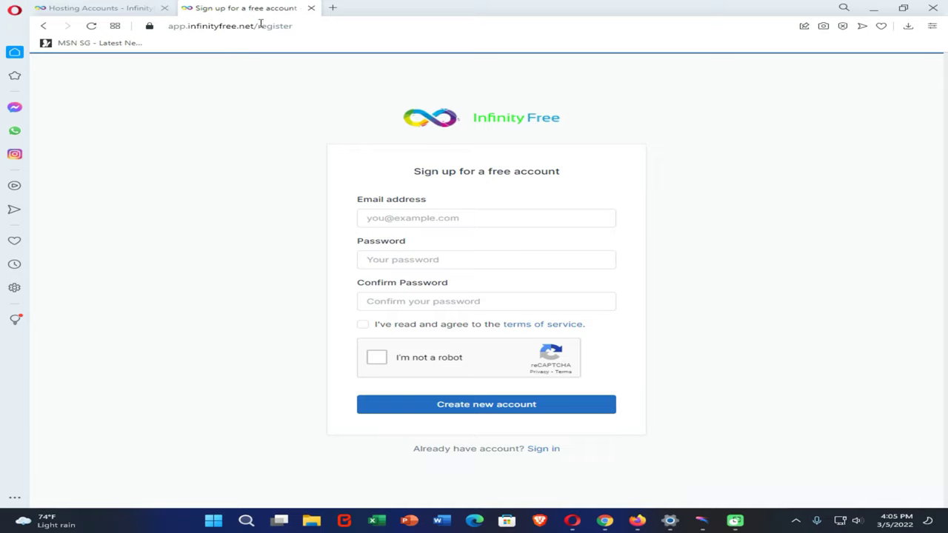
click(91, 8)
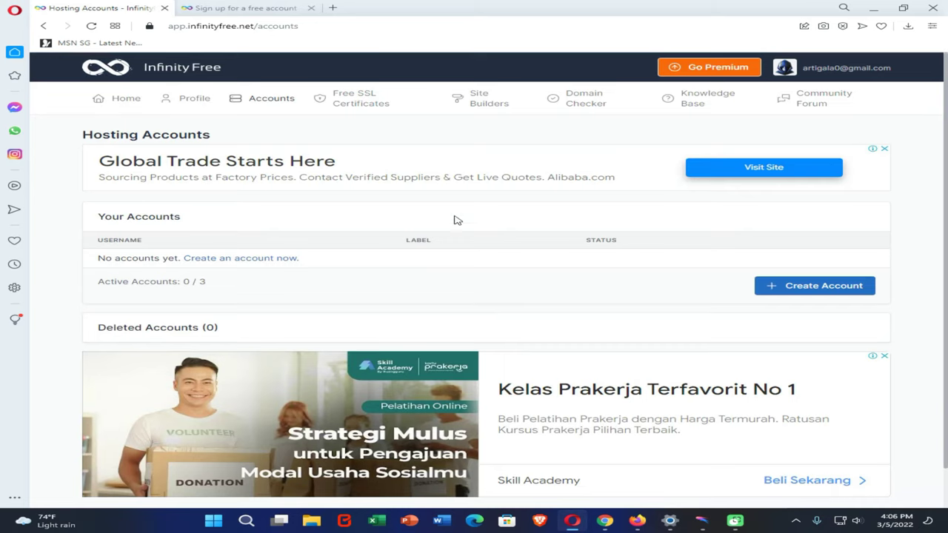
- Begin a new hosting account with Custom Domain as the domain type, minimizing the sav.com window
click(827, 290)
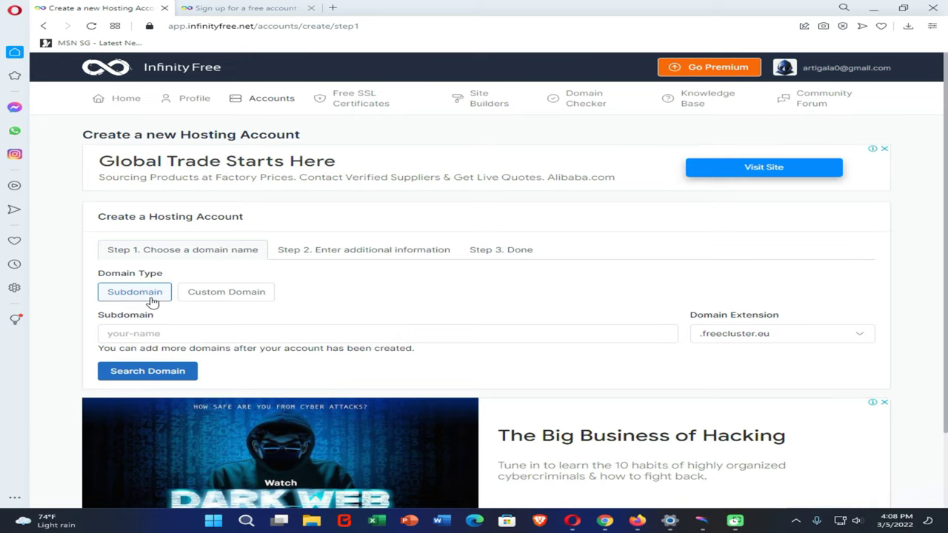
click(214, 294)
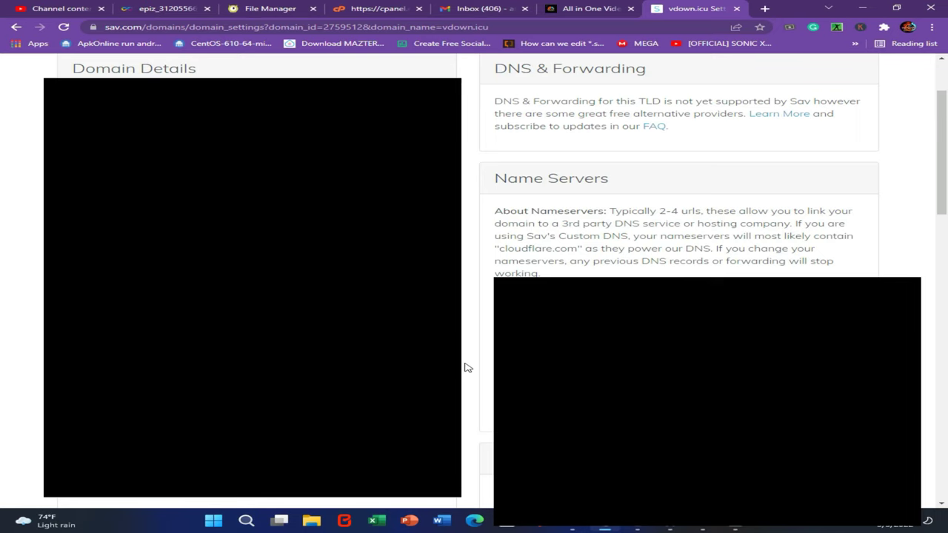
click(862, 8)
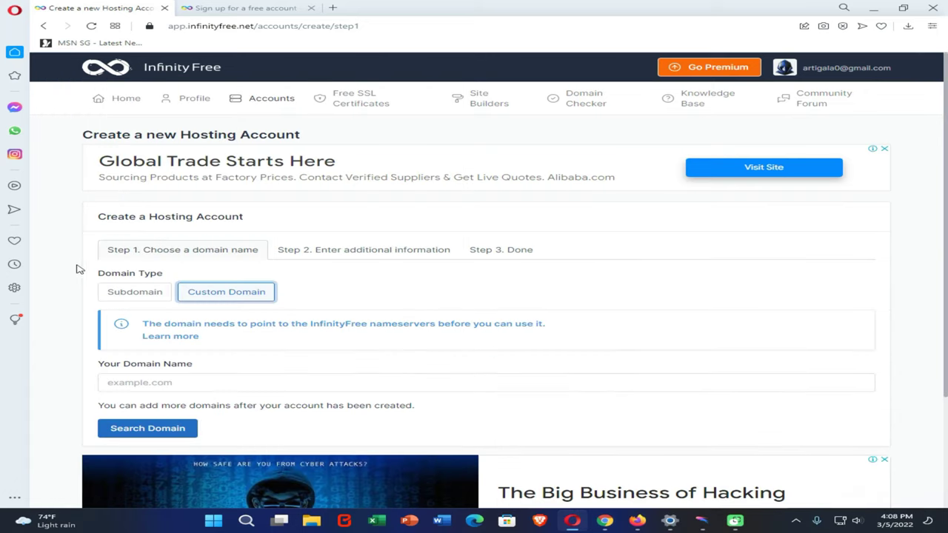
- Choose a subdomain videodownloader1 with the .rf.gd extension and check its availability
click(121, 293)
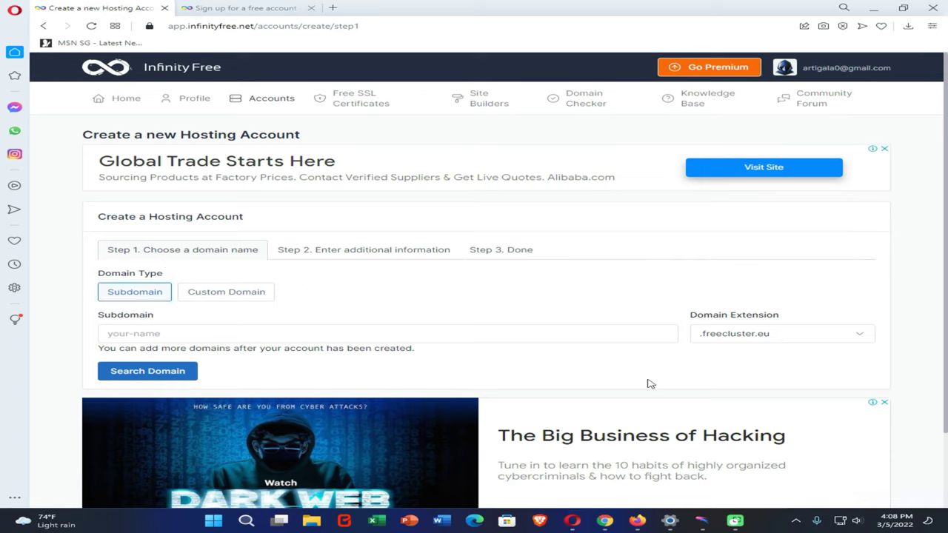
click(718, 339)
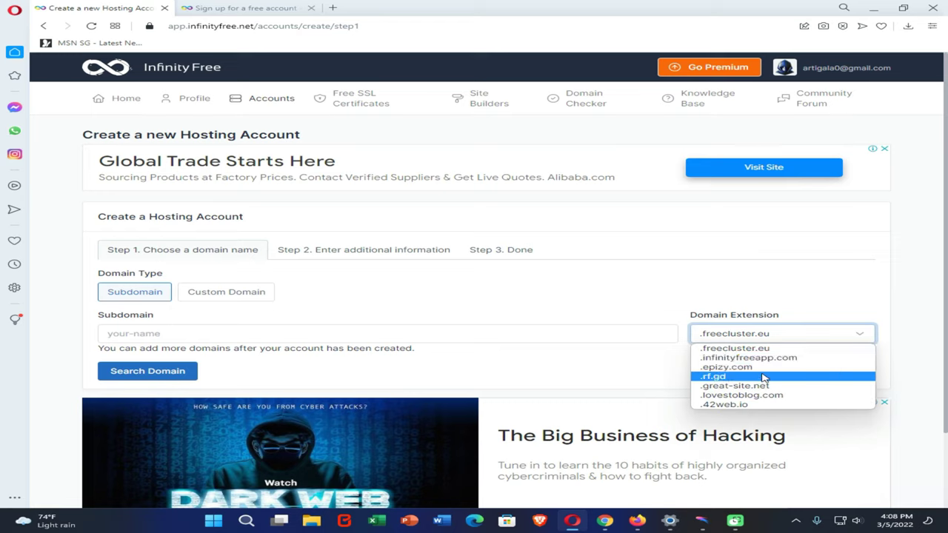
click(756, 377)
click(743, 339)
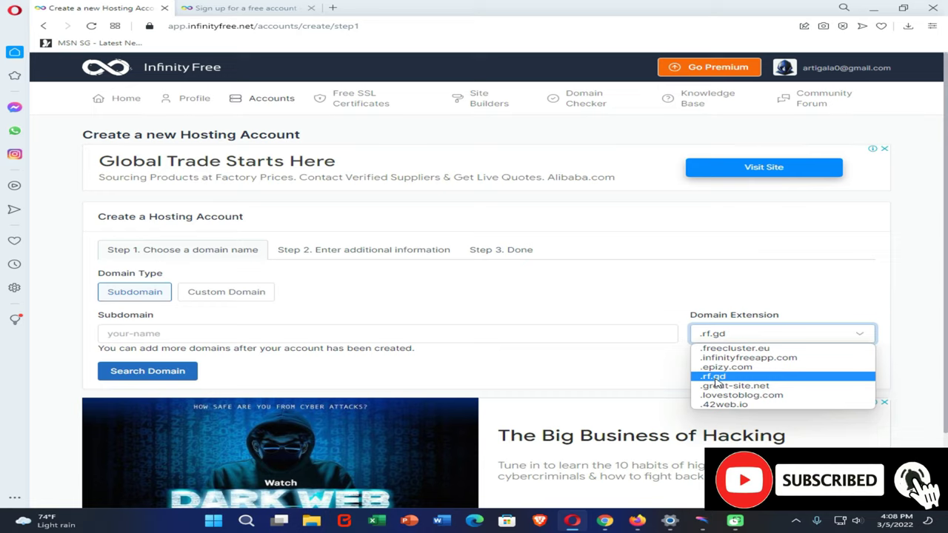
click(715, 377)
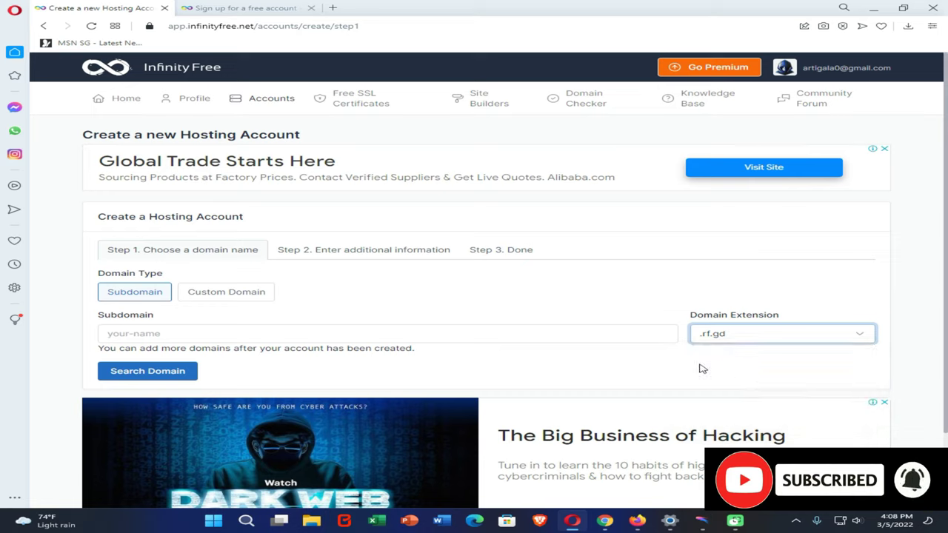
click(290, 334)
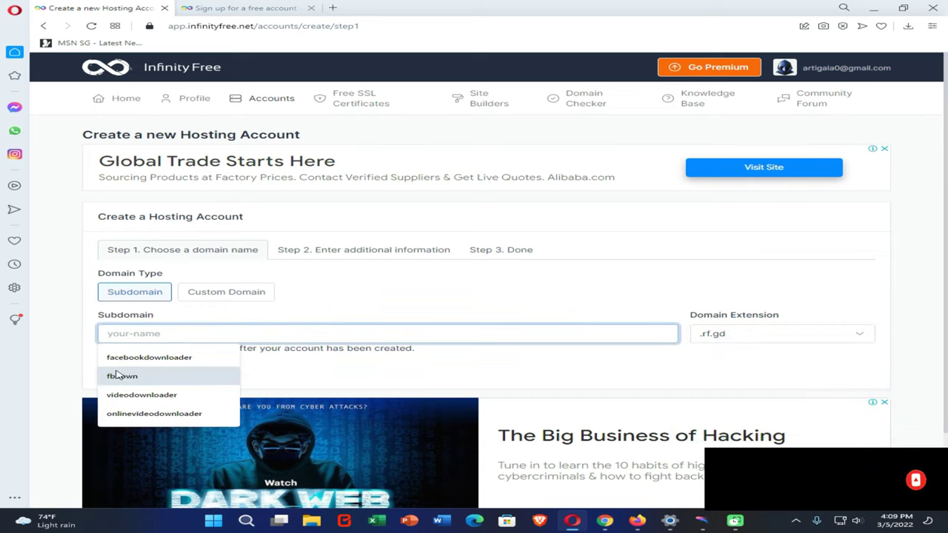
click(138, 399)
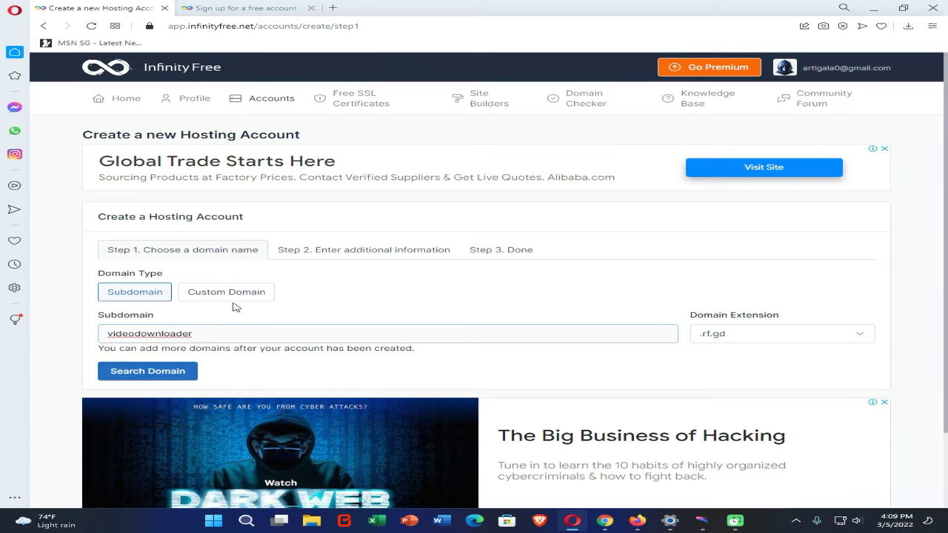
text(1)
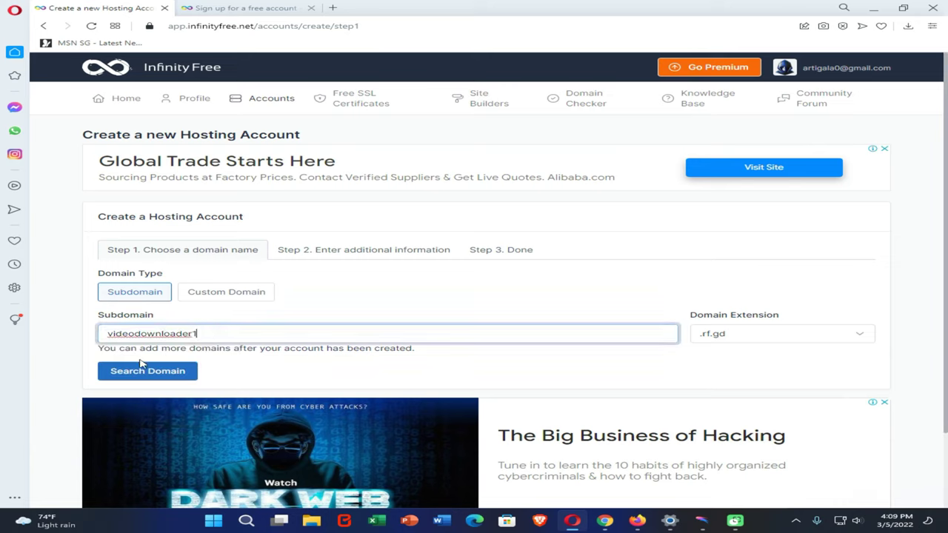
click(130, 372)
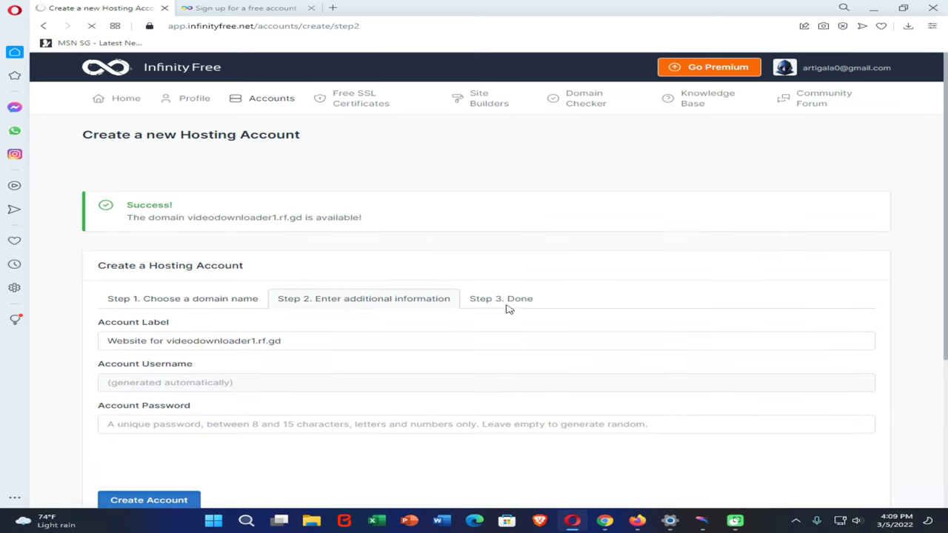
- Enter the account password, pass the reCAPTCHA check, and create the hosting account
click(159, 403)
scroll(163, 370, down, 2)
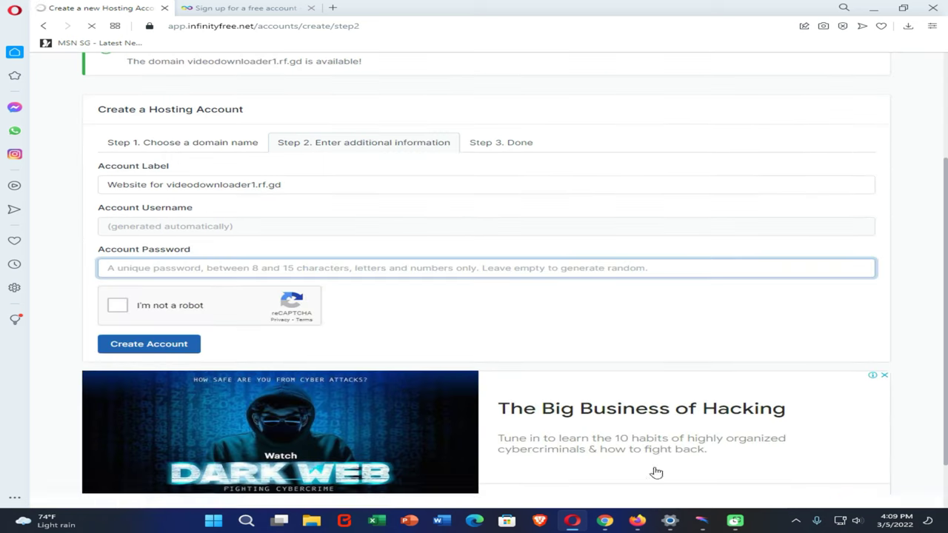
click(871, 501)
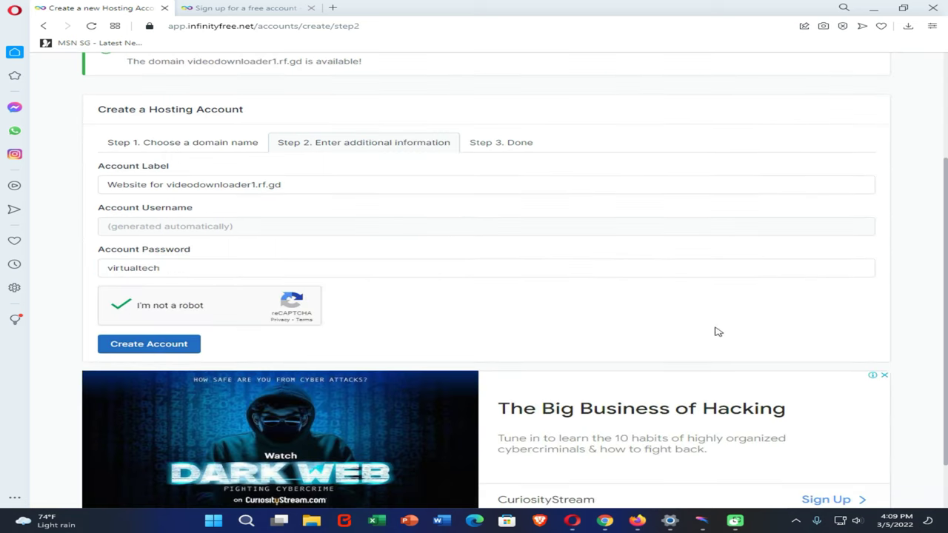
click(162, 351)
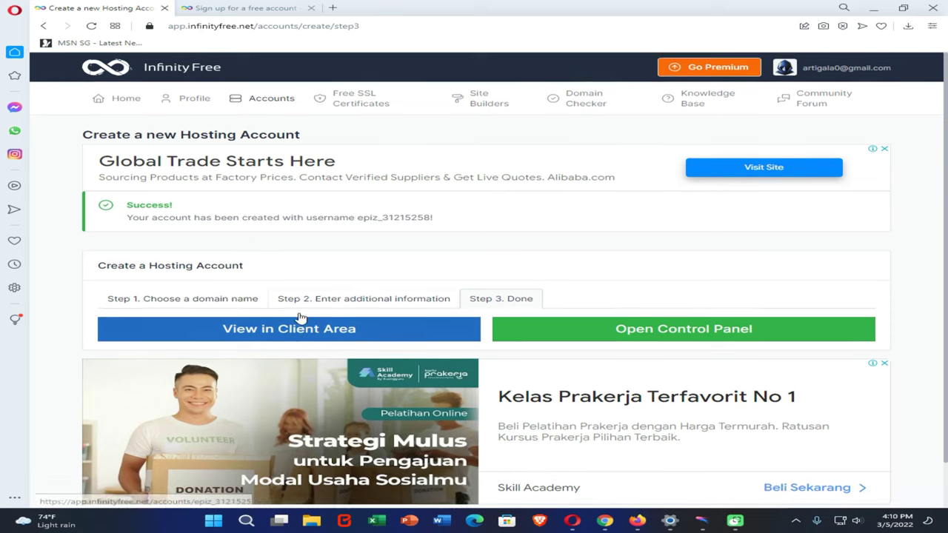
- Open the new account's details in the Client Area and launch its Control Panel
click(304, 340)
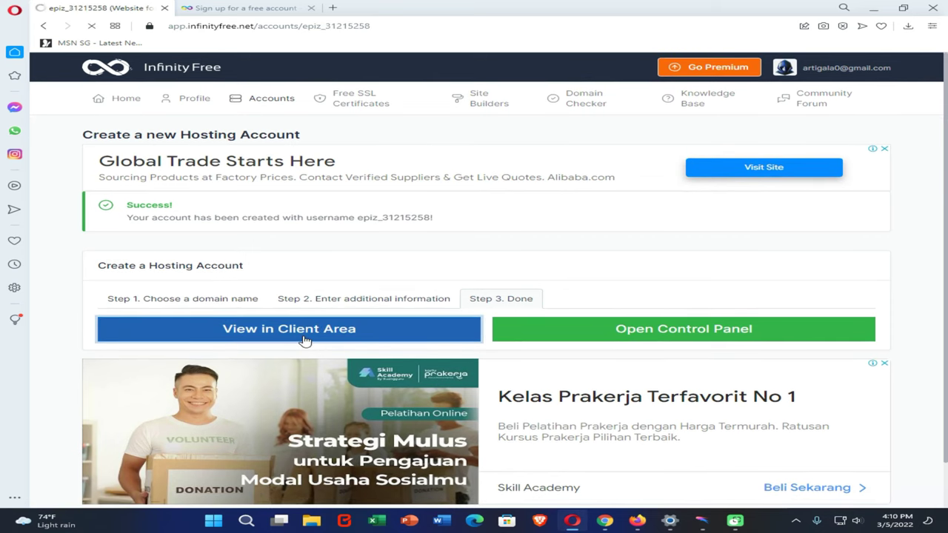
scroll(302, 338, down, 5)
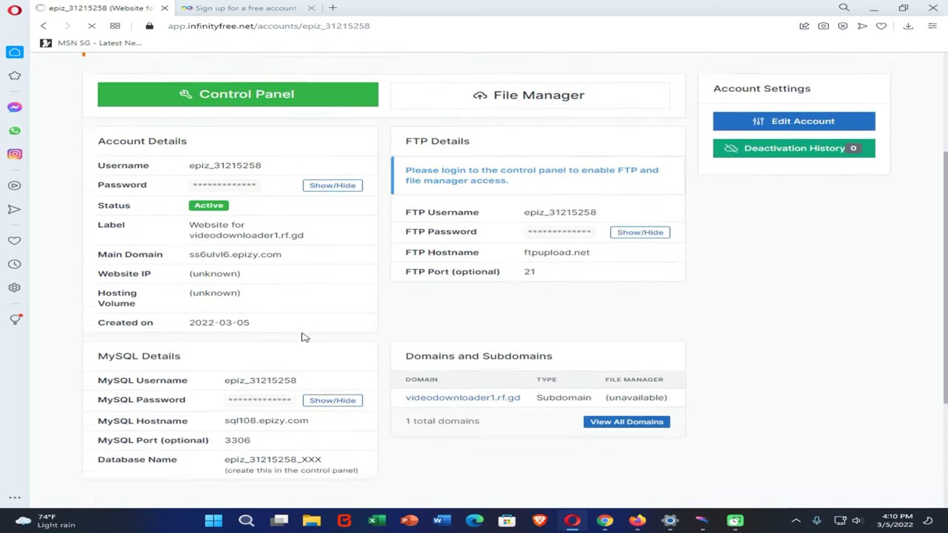
scroll(302, 337, up, 4)
scroll(303, 337, up, 2)
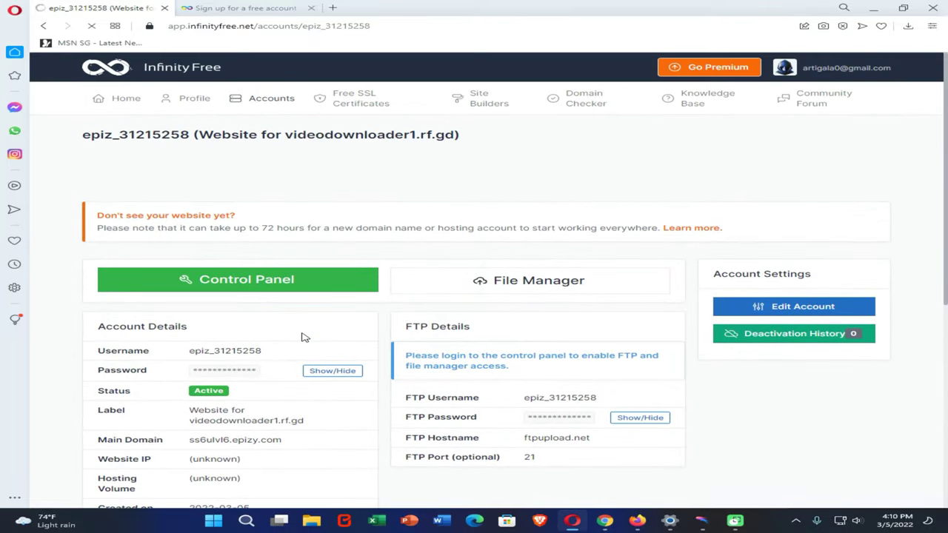
click(263, 289)
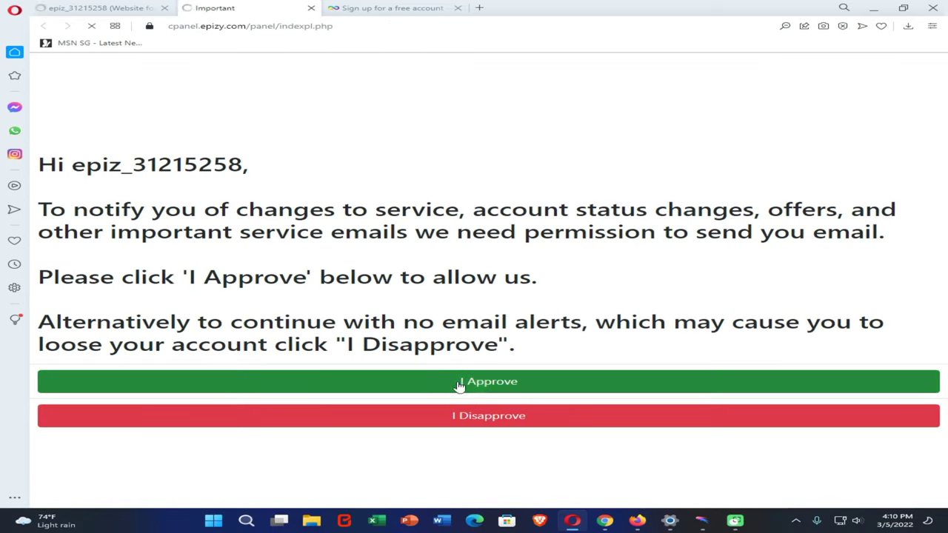
- Approve VistaPanel service e-mails and open the Online File Manager
click(489, 383)
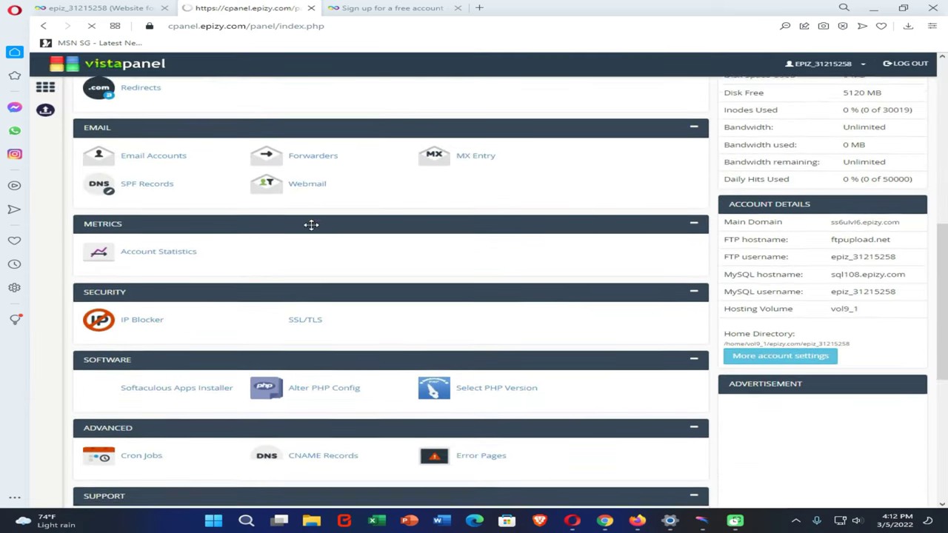
scroll(311, 224, up, 8)
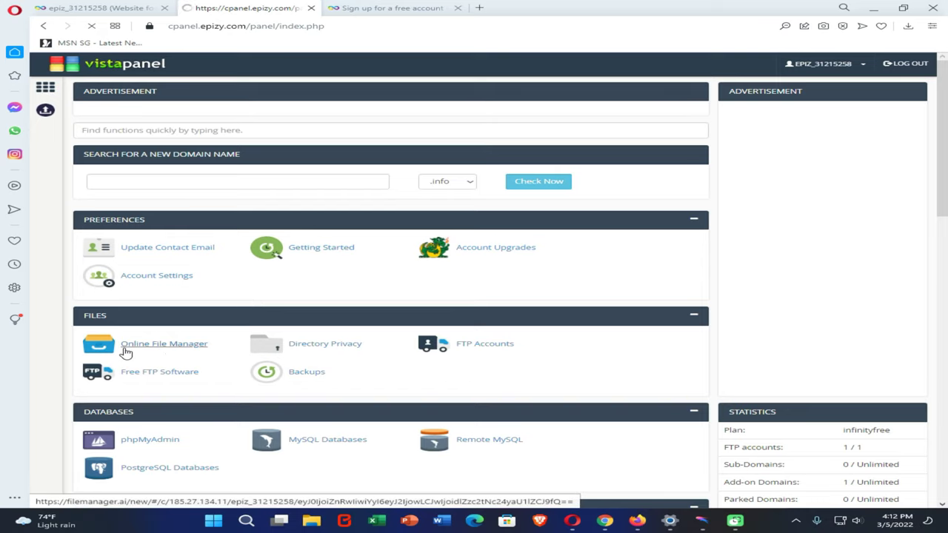
click(159, 353)
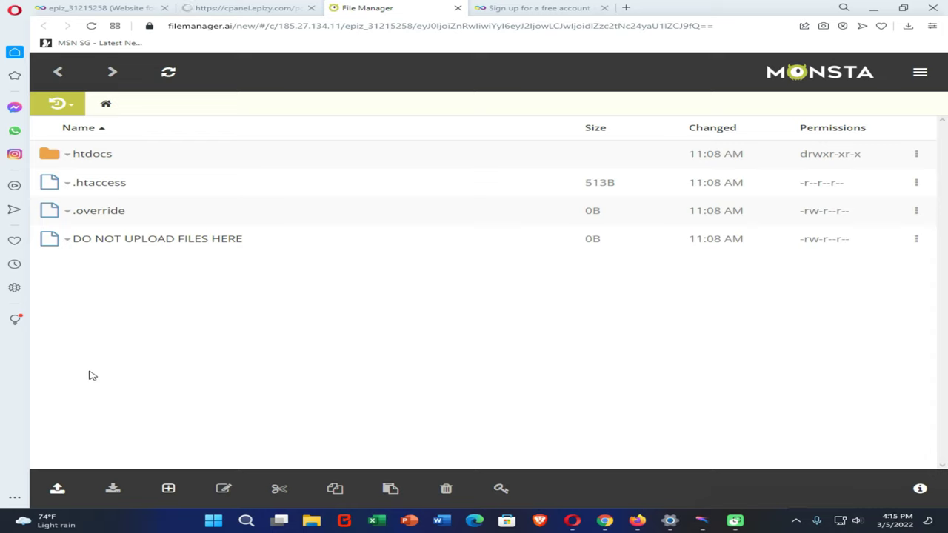
- Show the Upload File/Folder/Zip options from Monsta FTP's bottom toolbar
click(57, 488)
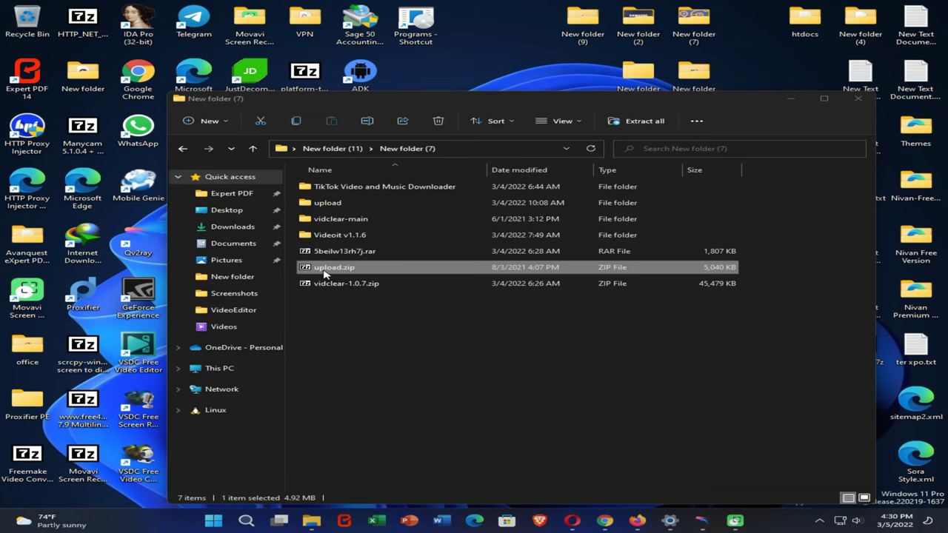
- Inspect upload.zip and extract its 12 items into a new local folder
click(324, 274)
double_click(324, 274)
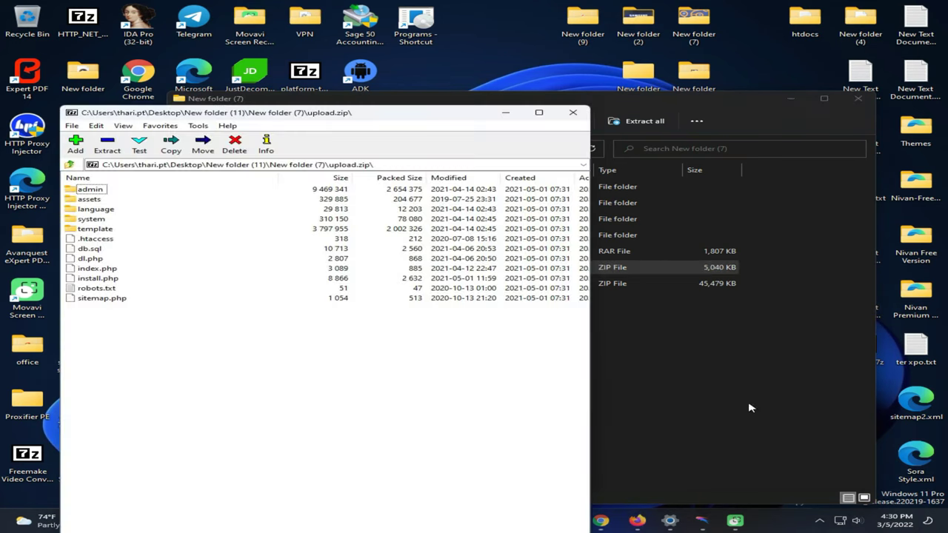
click(765, 343)
right_click(510, 316)
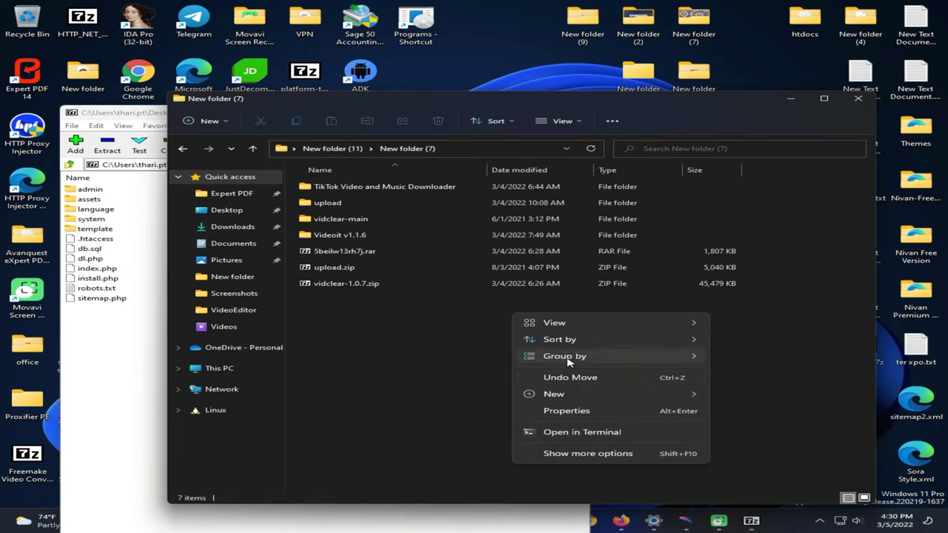
mouse_move(695, 399)
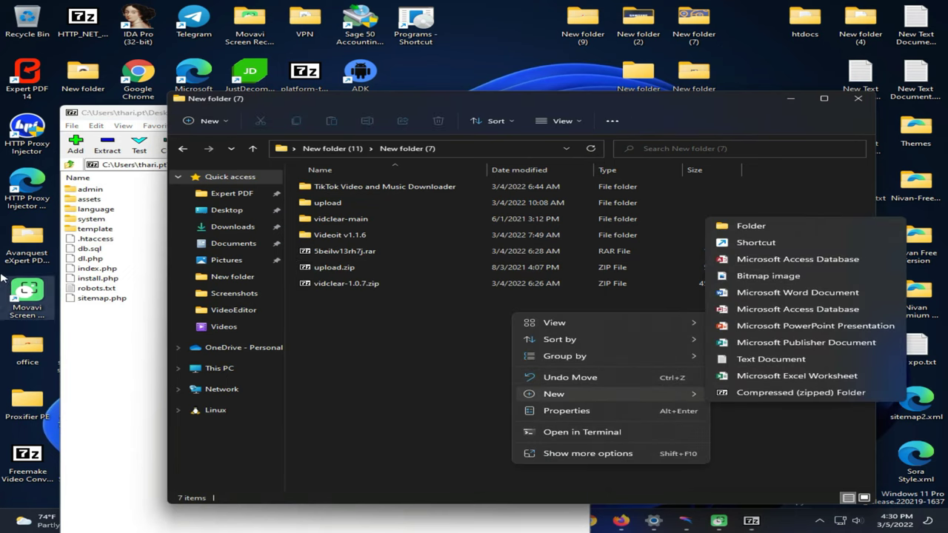
click(740, 230)
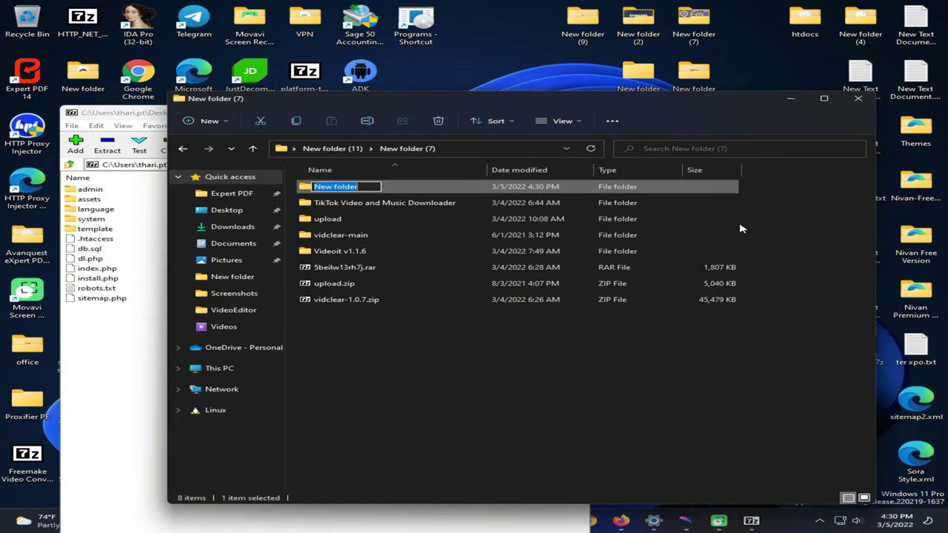
click(437, 190)
double_click(434, 191)
drag(95, 332, 756, 293)
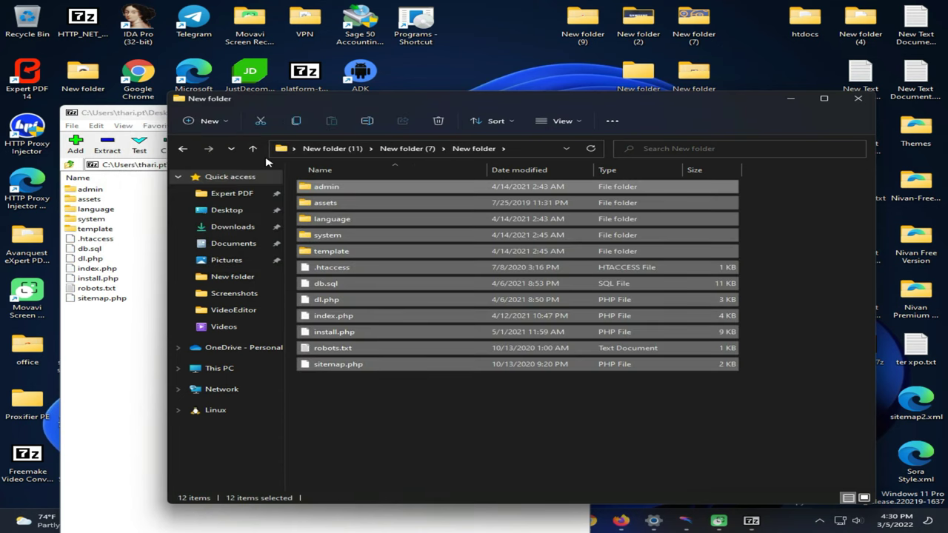
- Rename the hcdocs folder in New folder (7) to htdocs
click(252, 148)
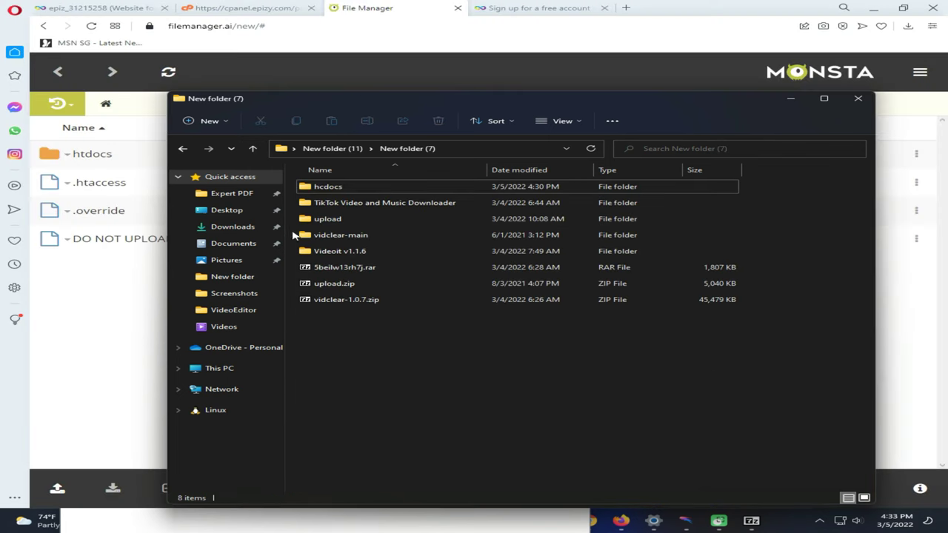
click(326, 187)
key(Left)
text(t)
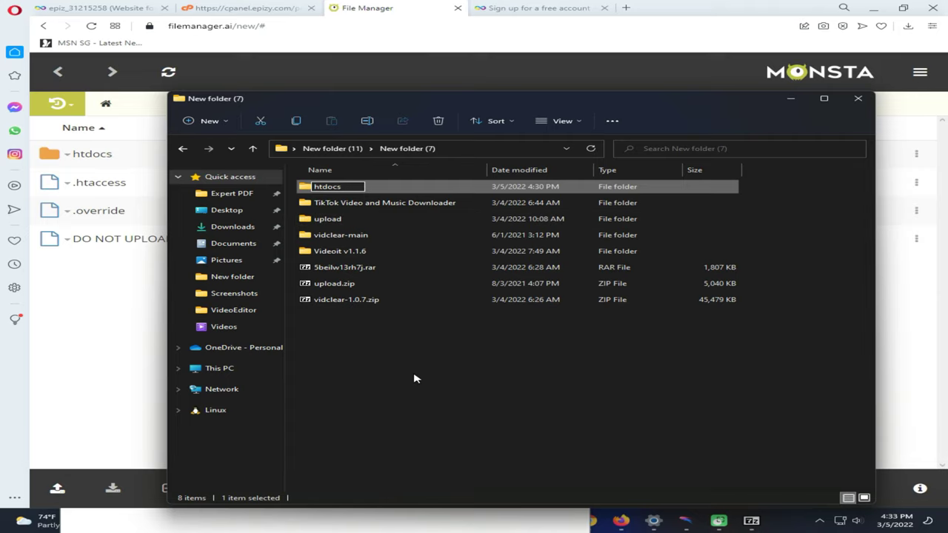
click(393, 381)
click(53, 345)
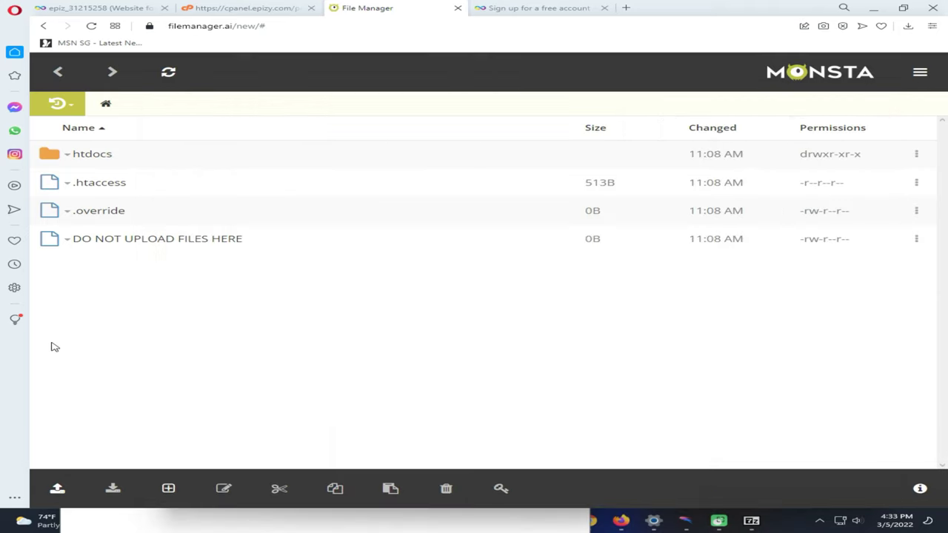
- Upload the local htdocs folder with Upload Folder, approving all 916 files
click(57, 488)
click(120, 440)
click(186, 84)
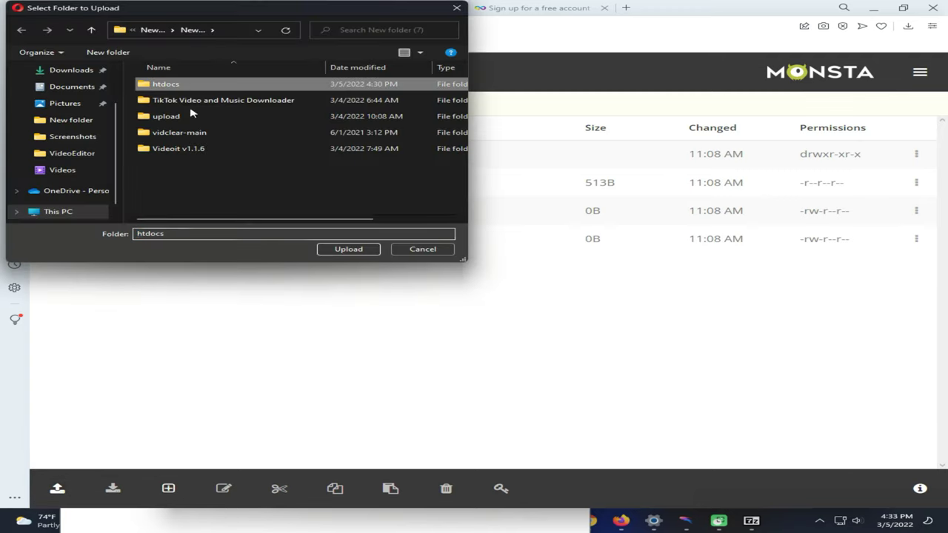
click(351, 250)
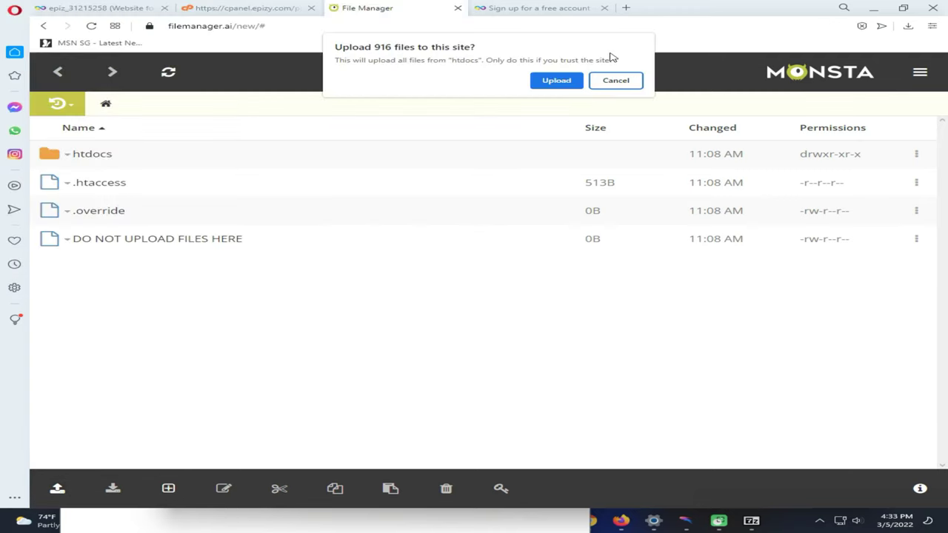
click(578, 82)
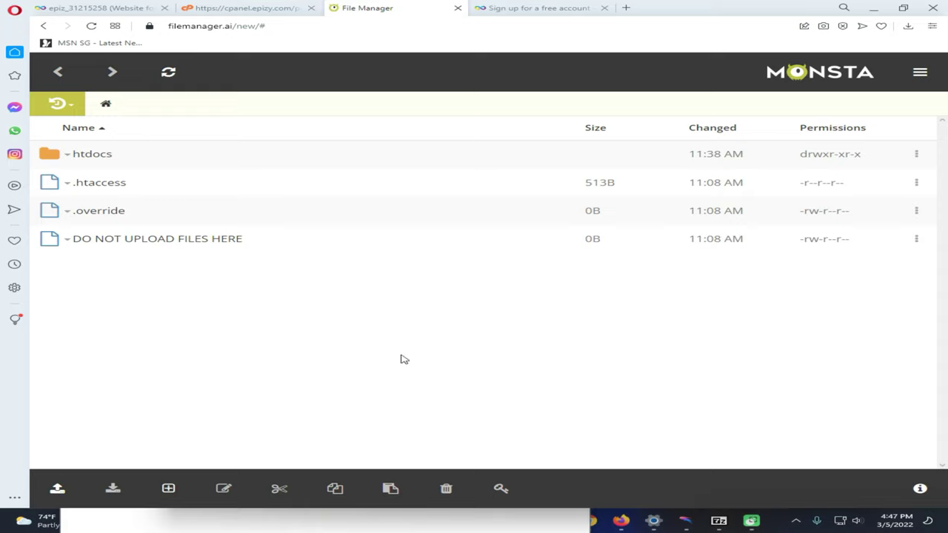
- Compare the server's htdocs and admin folders with the local copies, then return to the control panel
click(87, 156)
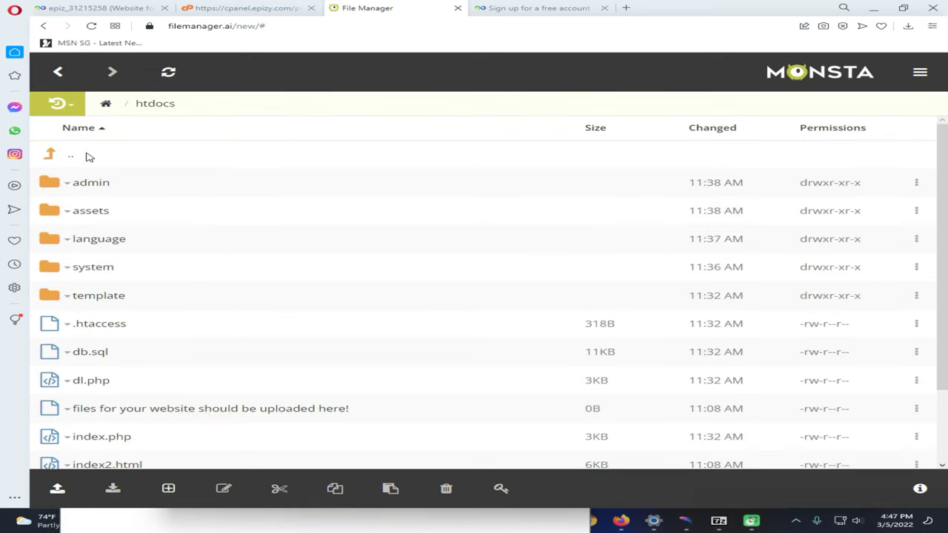
scroll(166, 266, down, 2)
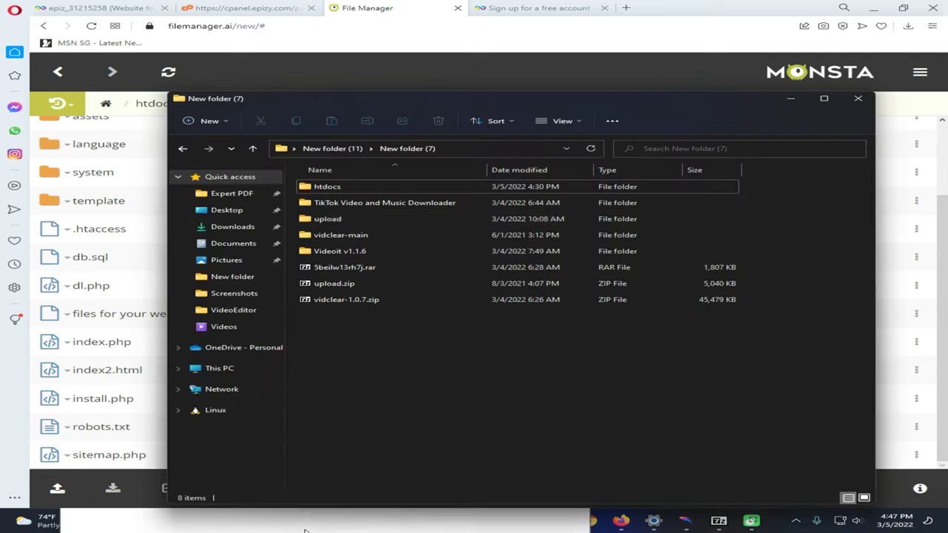
click(295, 437)
double_click(339, 189)
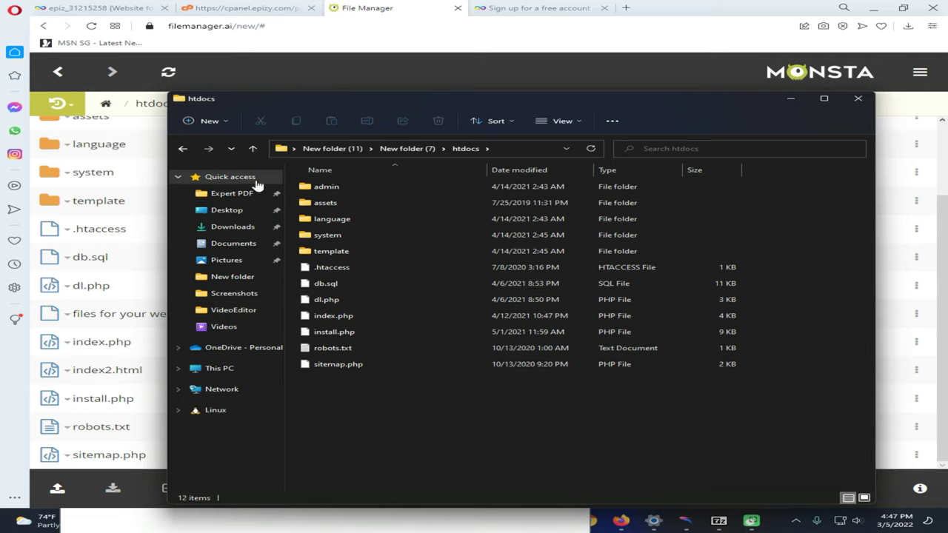
double_click(366, 187)
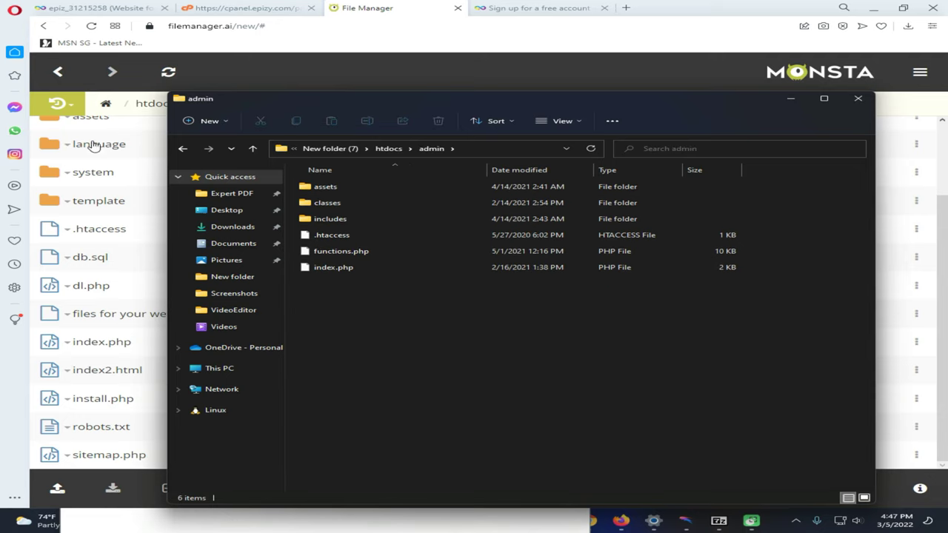
scroll(95, 145, up, 2)
click(89, 182)
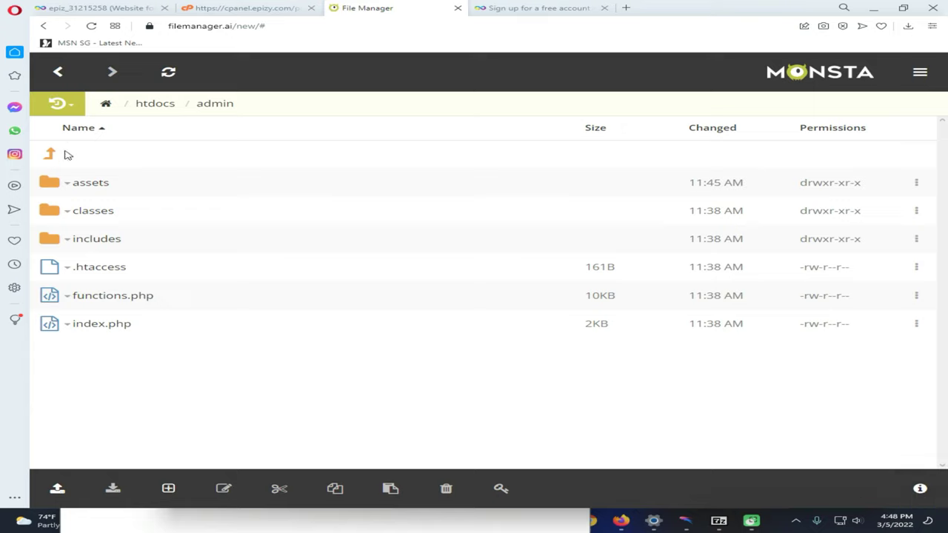
click(219, 7)
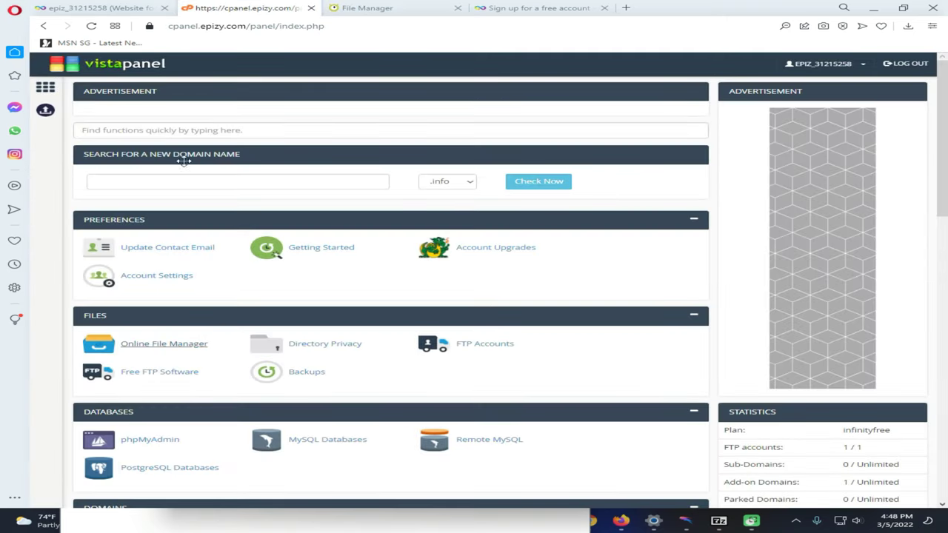
- After MySQL Databases shows a logged-out page, relaunch VistaPanel from the refreshed InfinityFree account page
scroll(326, 345, down, 1)
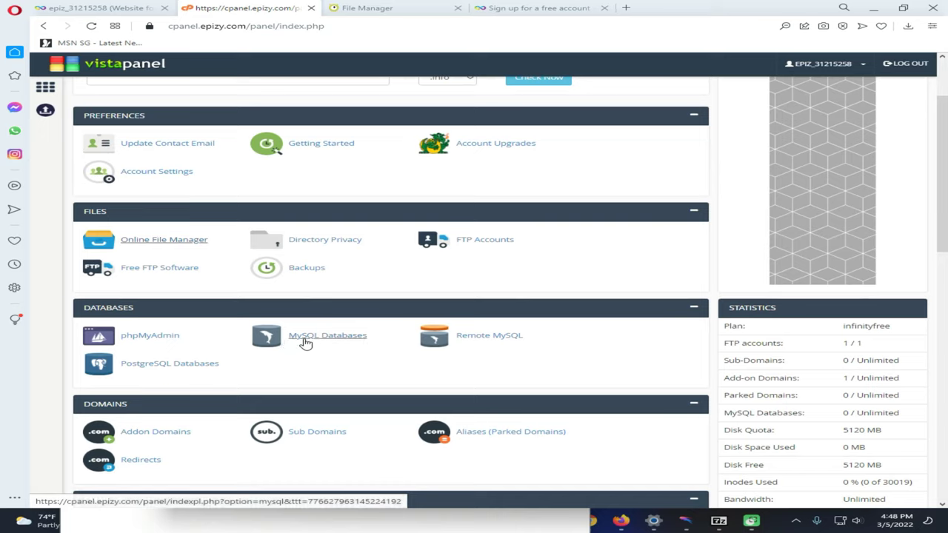
click(315, 339)
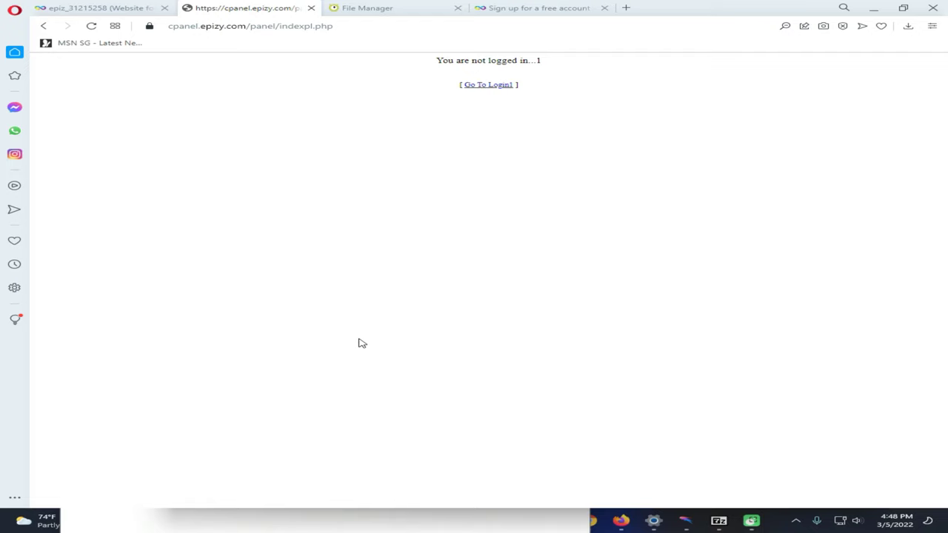
click(310, 9)
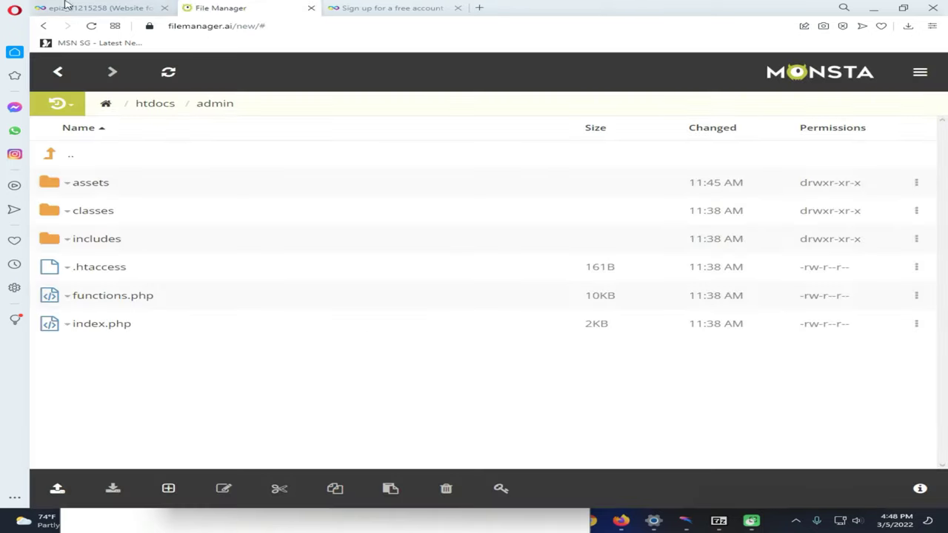
click(134, 7)
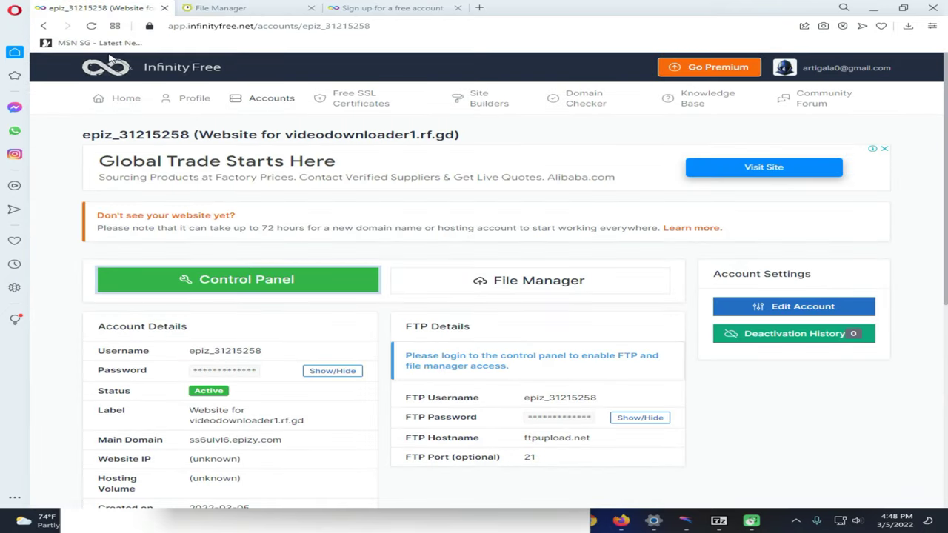
click(91, 26)
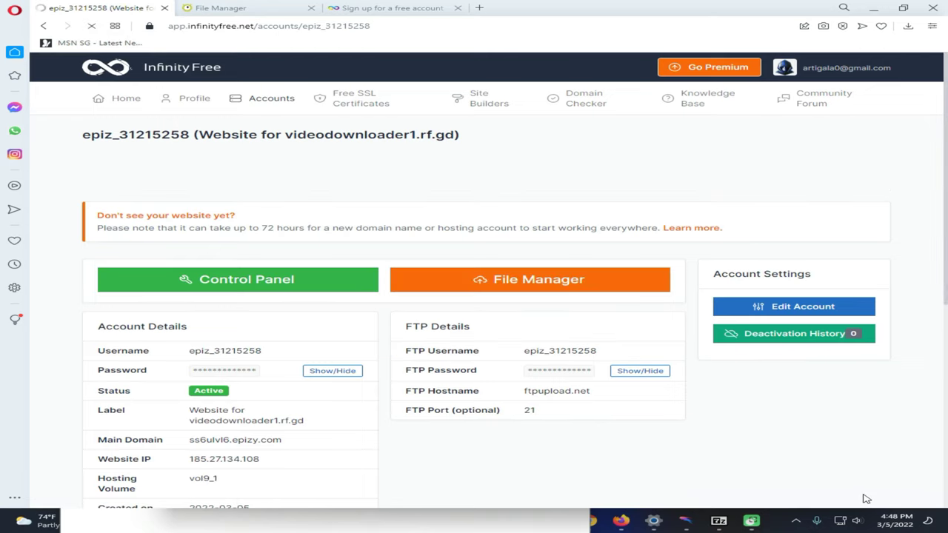
click(257, 292)
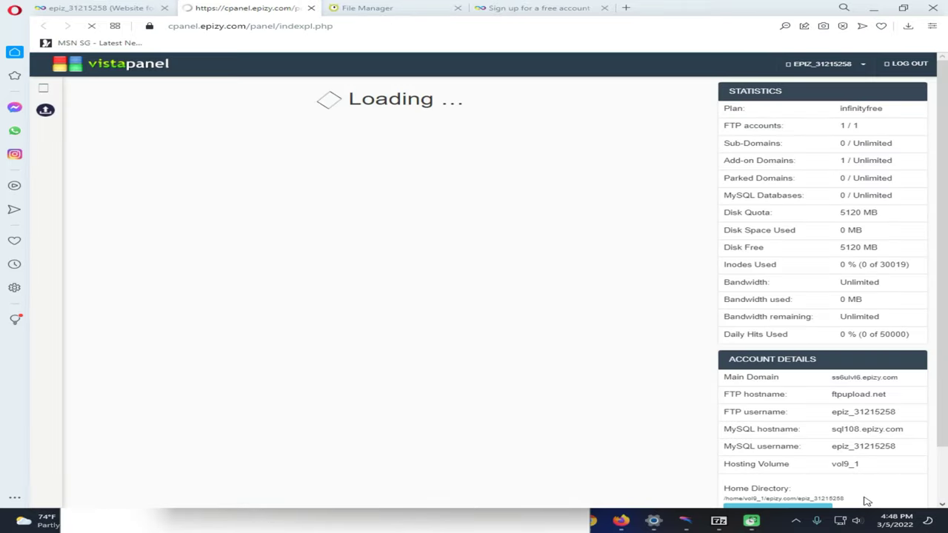
scroll(289, 288, down, 2)
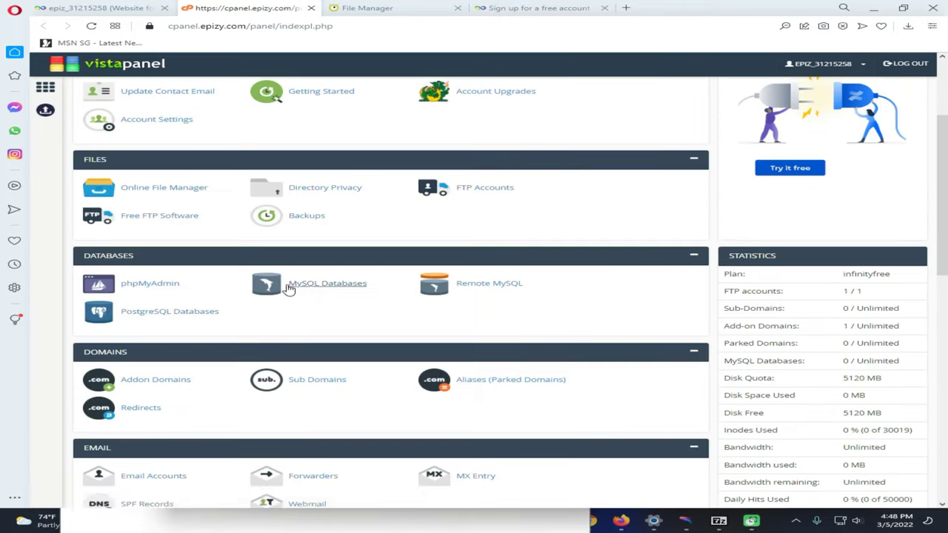
- Create a MySQL database named x1 in VistaPanel, hosted on sql108.epizy.com
click(326, 286)
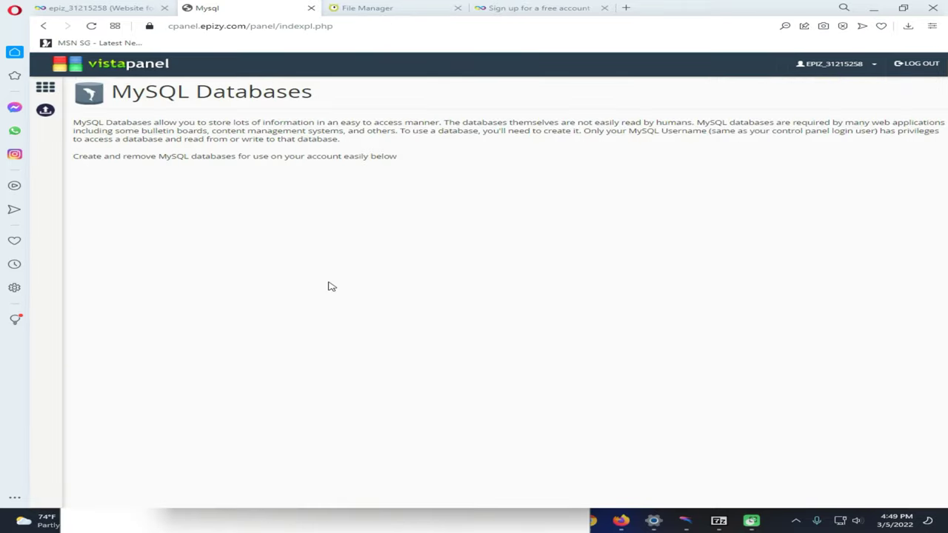
scroll(342, 173, down, 3)
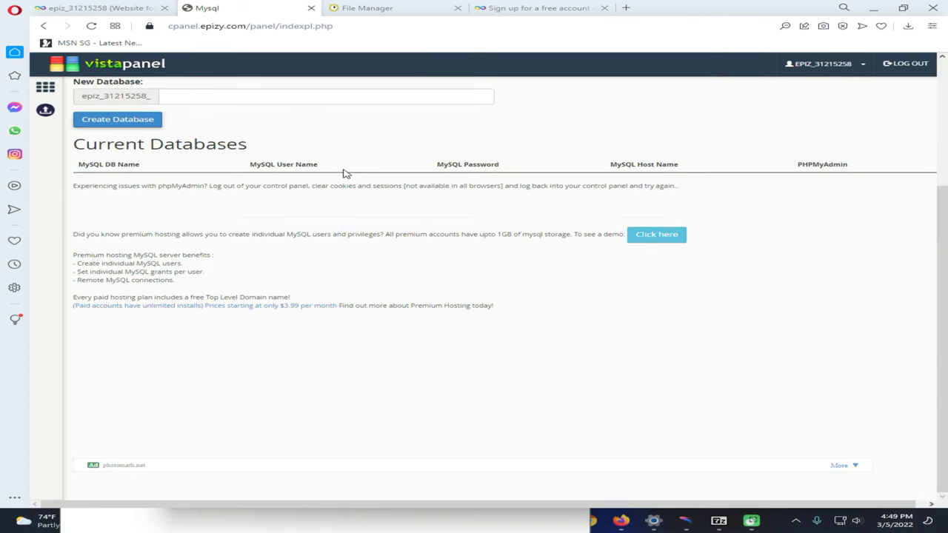
scroll(342, 172, up, 3)
click(206, 254)
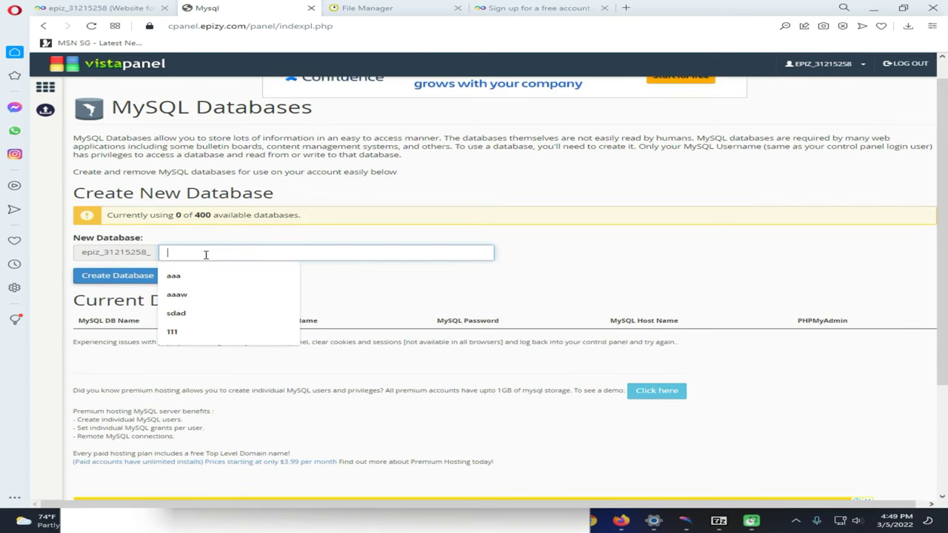
text(x1)
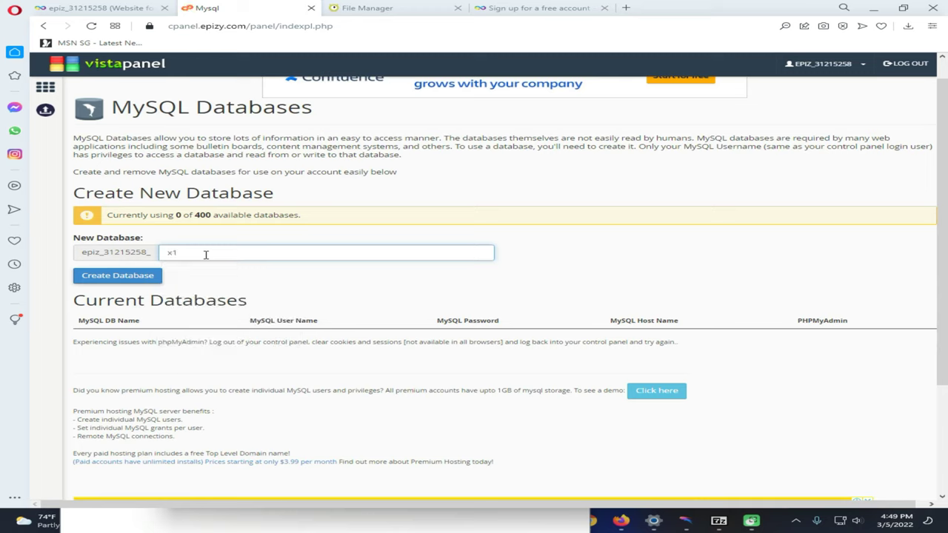
click(116, 281)
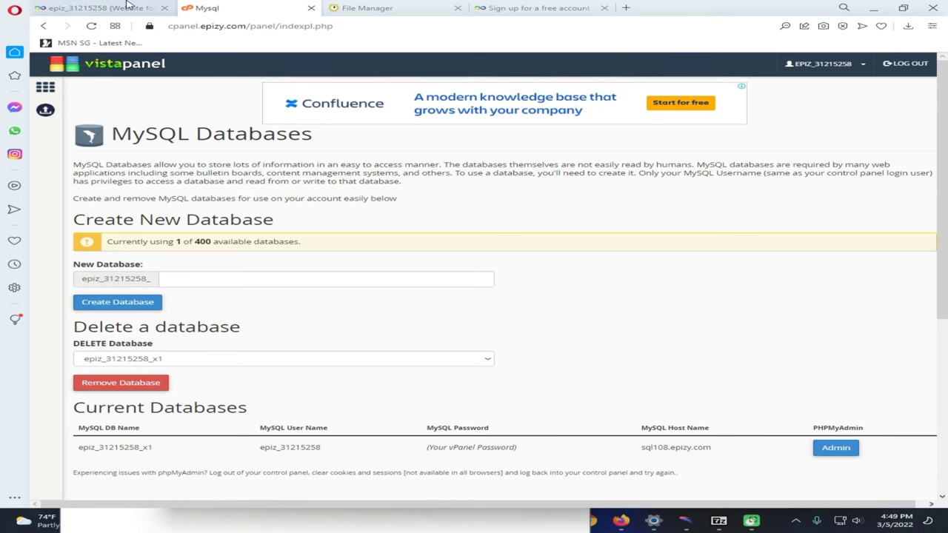
click(103, 8)
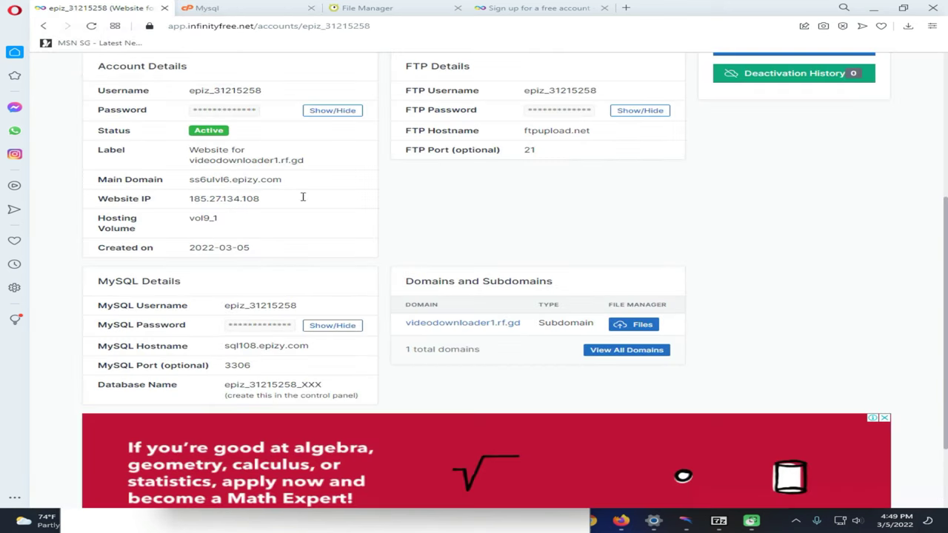
- Open videodownloader1.rf.gd from the account page and confirm it shows HTTP ERROR 500
click(450, 326)
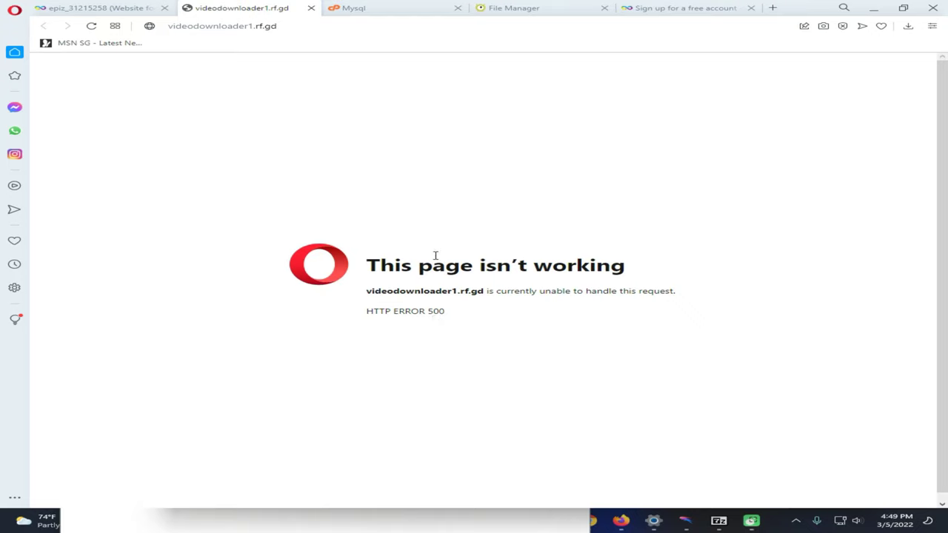
drag(368, 260, 496, 303)
click(511, 311)
click(502, 6)
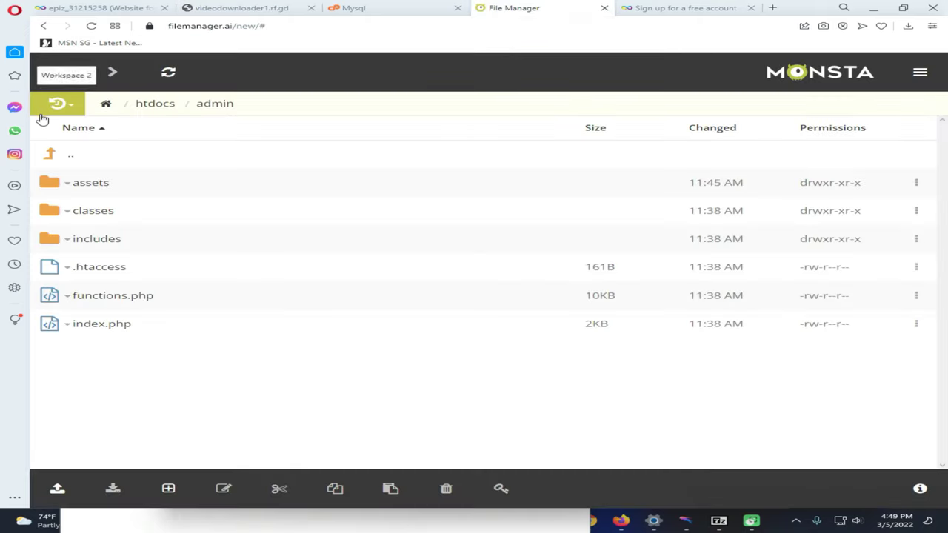
- Check that install.php is in htdocs, then return to the site tab still showing HTTP ERROR 500
click(59, 157)
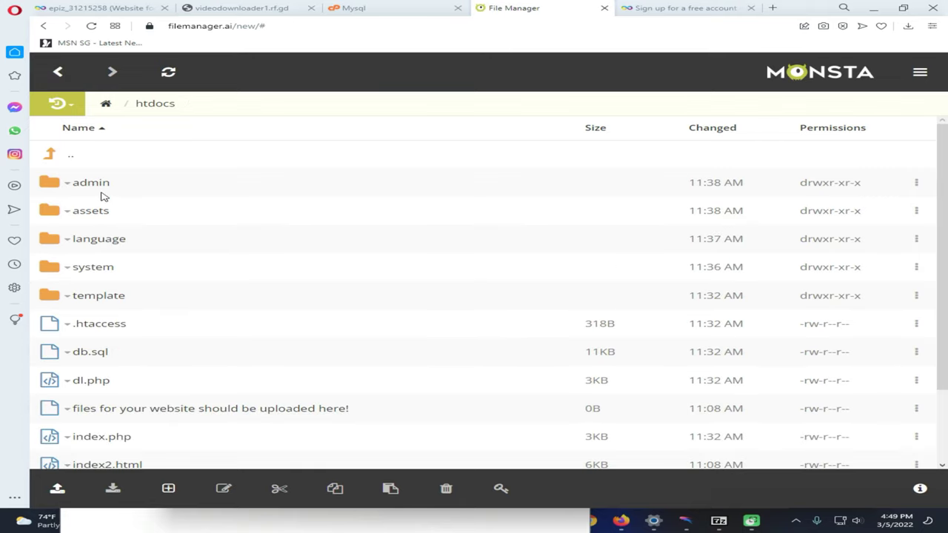
scroll(83, 289, down, 2)
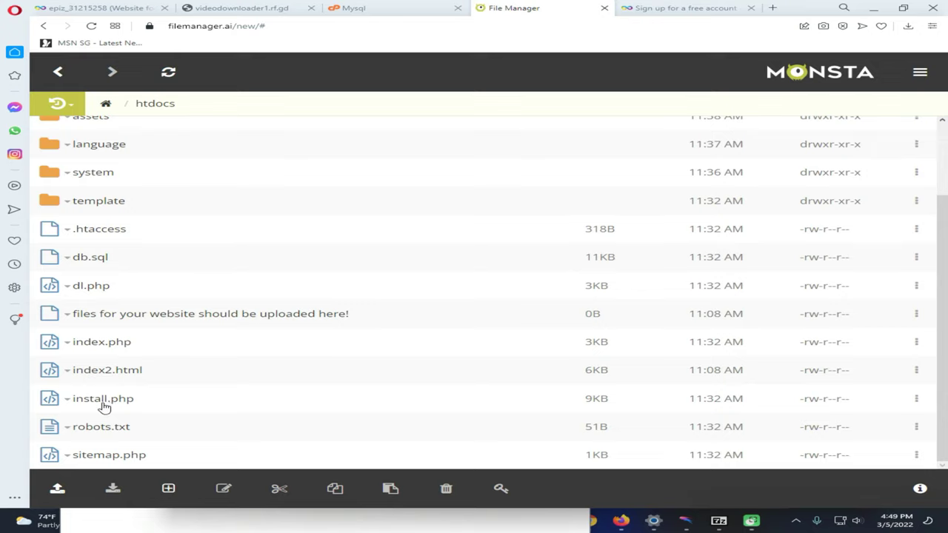
click(263, 9)
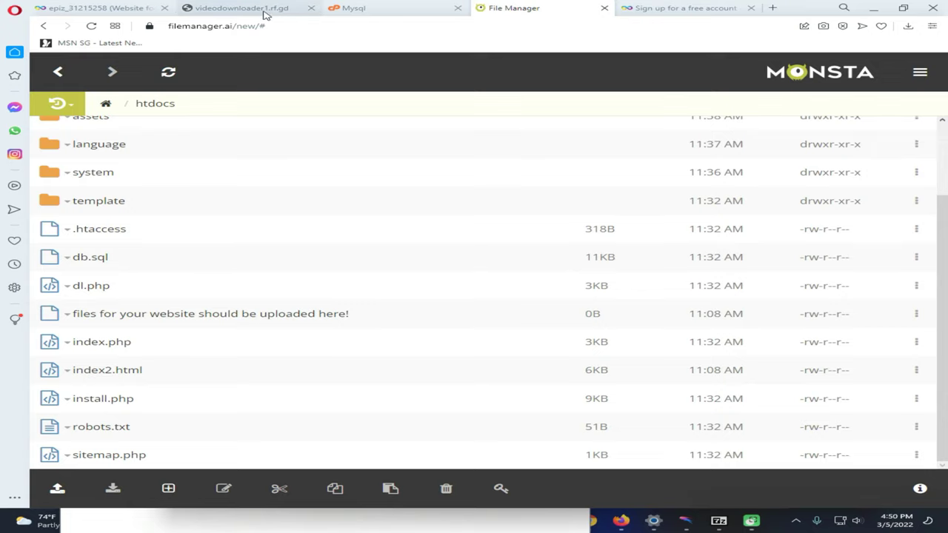
click(331, 25)
click(324, 20)
- Load videodownloader1.rf.gd/install.php to bring up the AIO Video Downloader Installation form
click(323, 20)
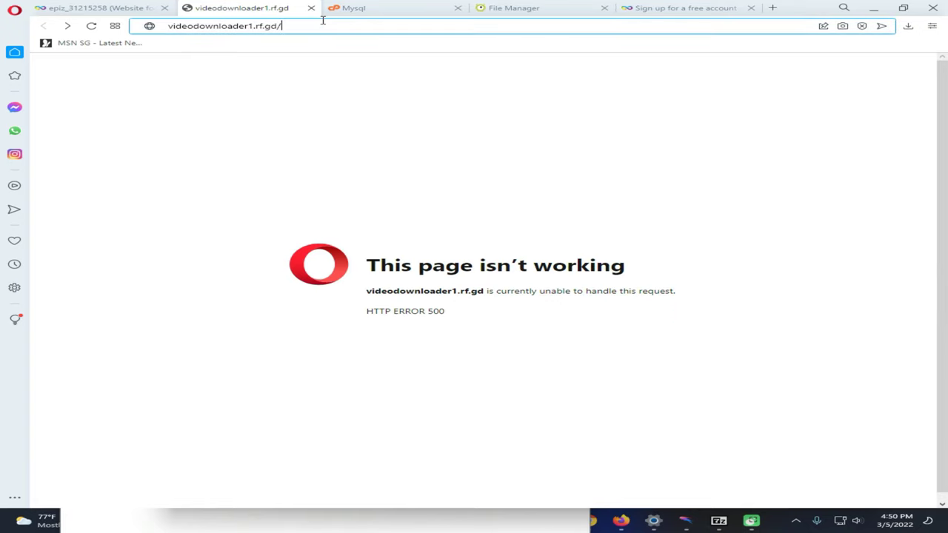
text(ins)
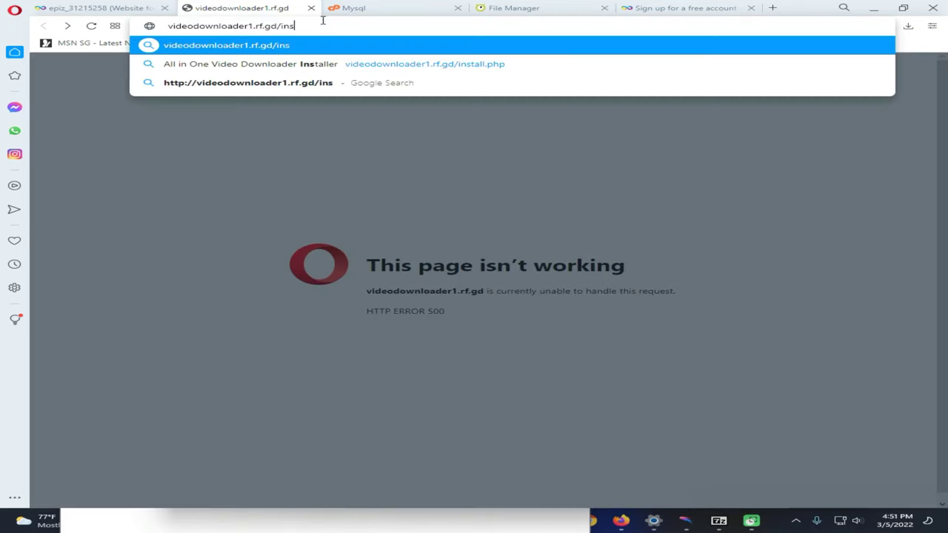
text(tall.)
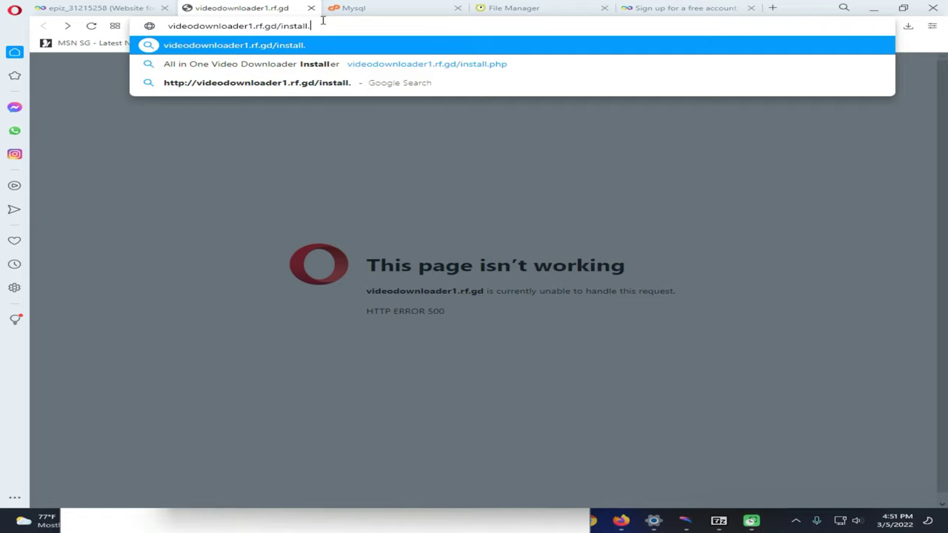
text(php)
key(Return)
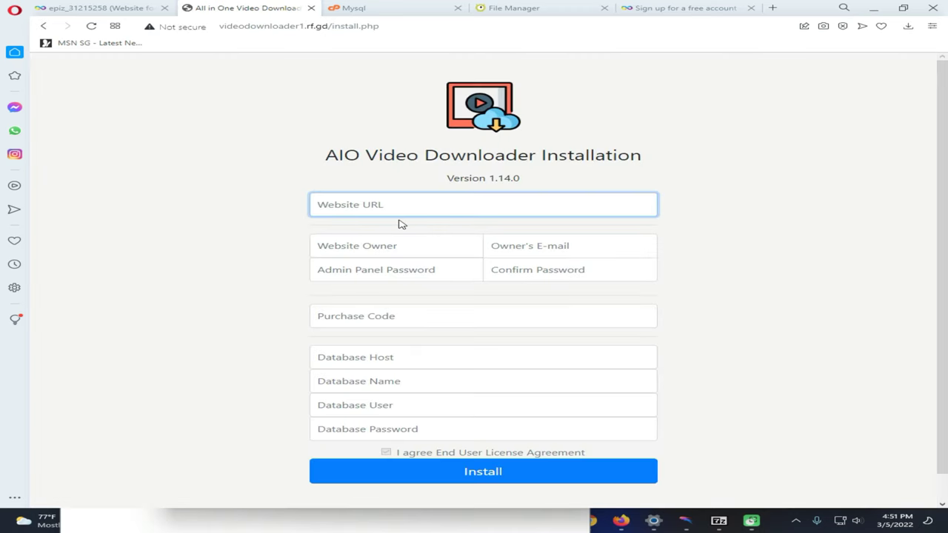
- Reveal and copy the hosting account password from the InfinityFree account page
click(93, 8)
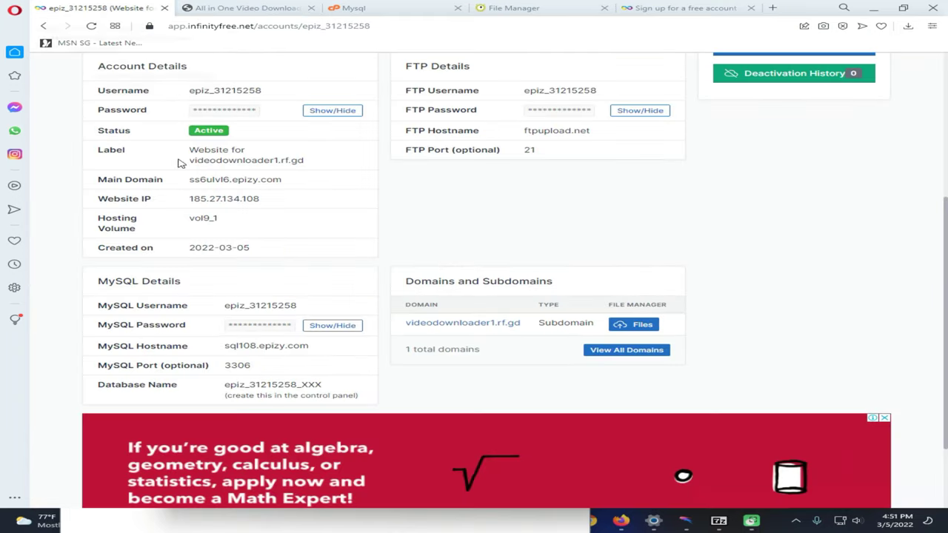
scroll(271, 252, down, 1)
scroll(271, 251, up, 5)
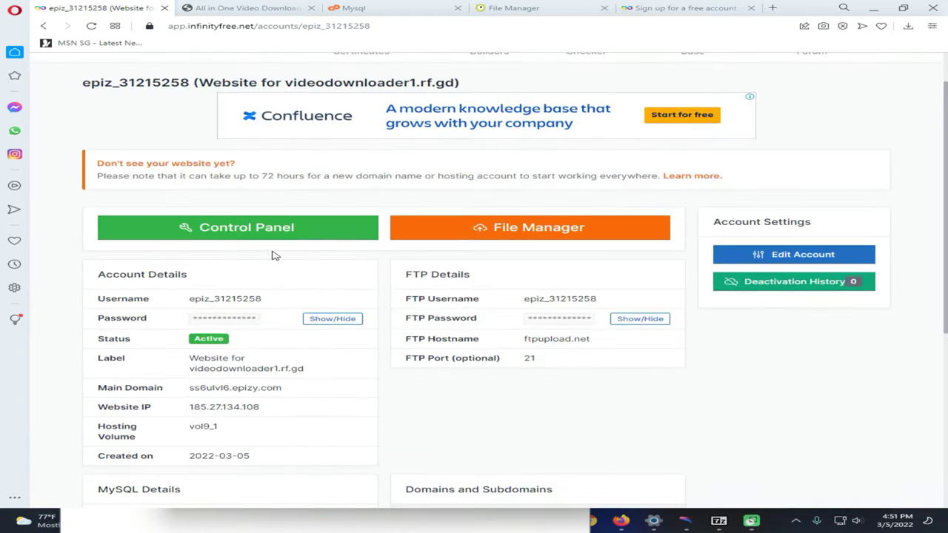
scroll(505, 343, down, 4)
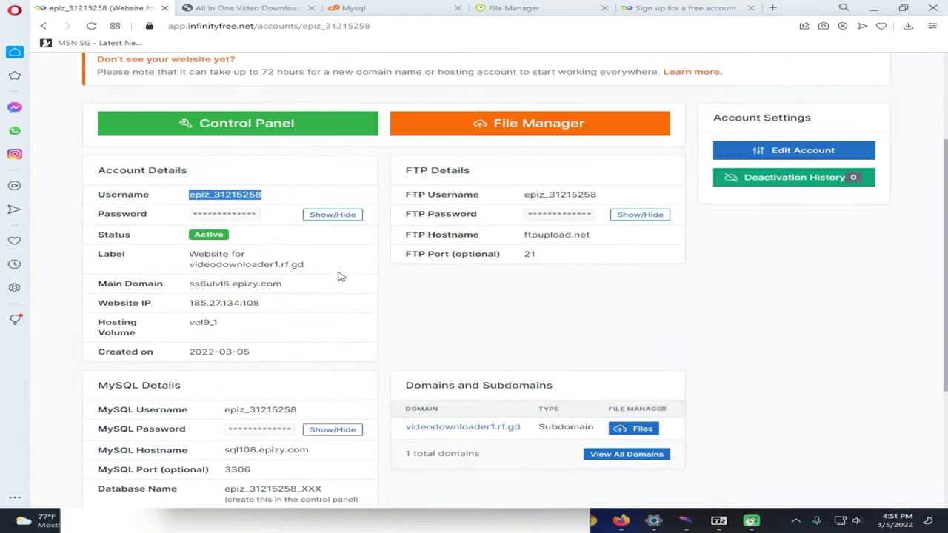
click(334, 216)
double_click(235, 214)
right_click(234, 216)
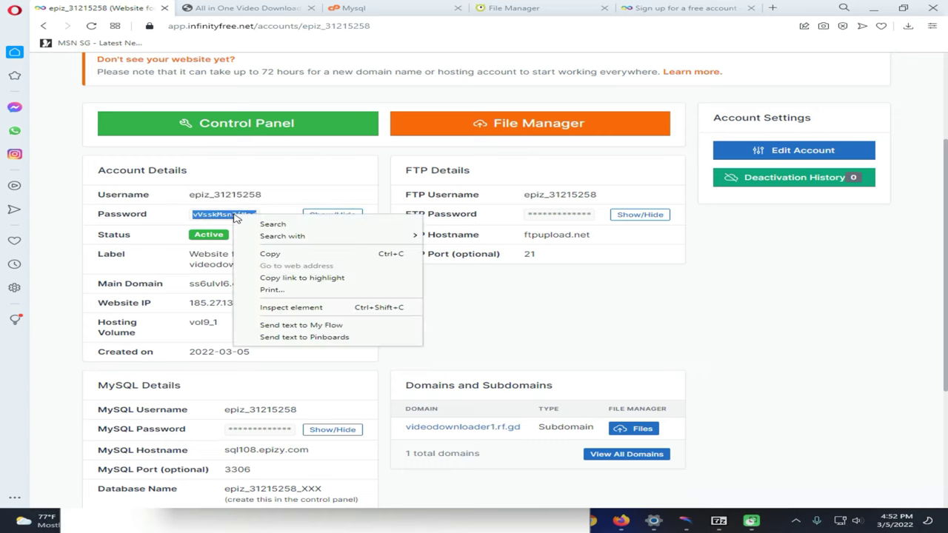
click(294, 255)
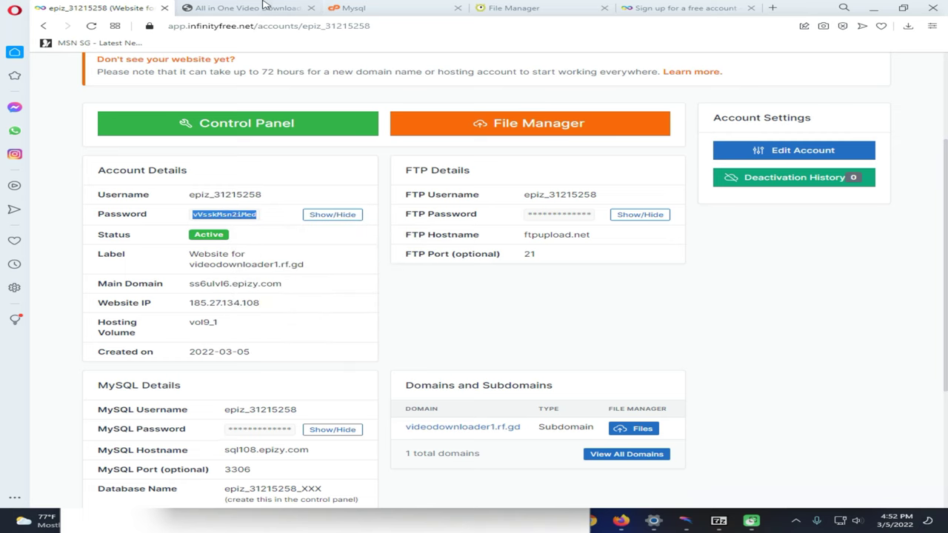
- Paste the account password into the admin password, confirm password and database password fields
click(263, 7)
right_click(371, 263)
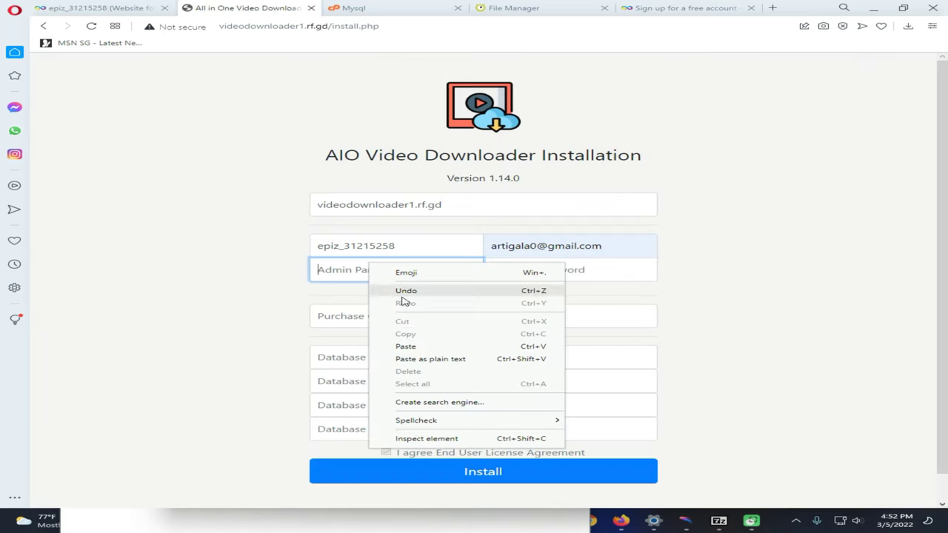
click(410, 345)
right_click(526, 274)
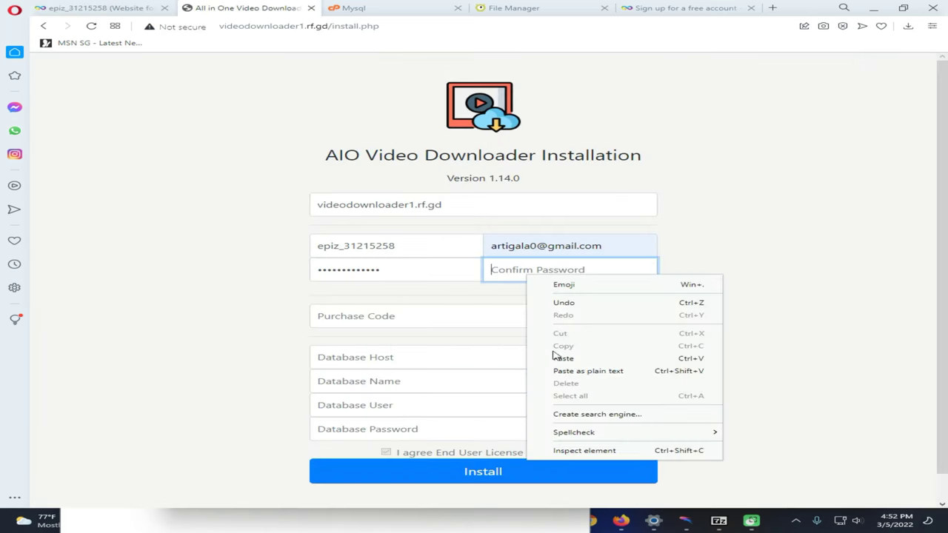
click(556, 357)
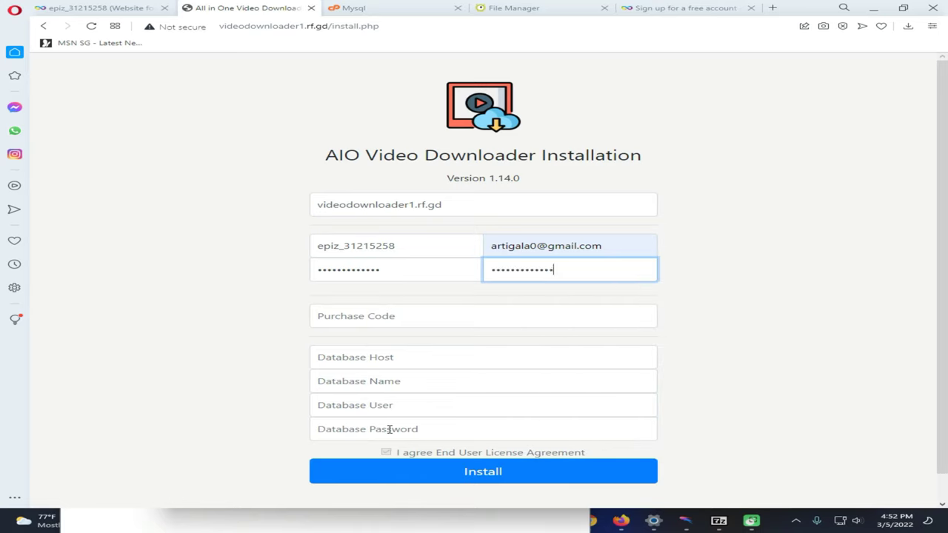
click(389, 429)
right_click(389, 429)
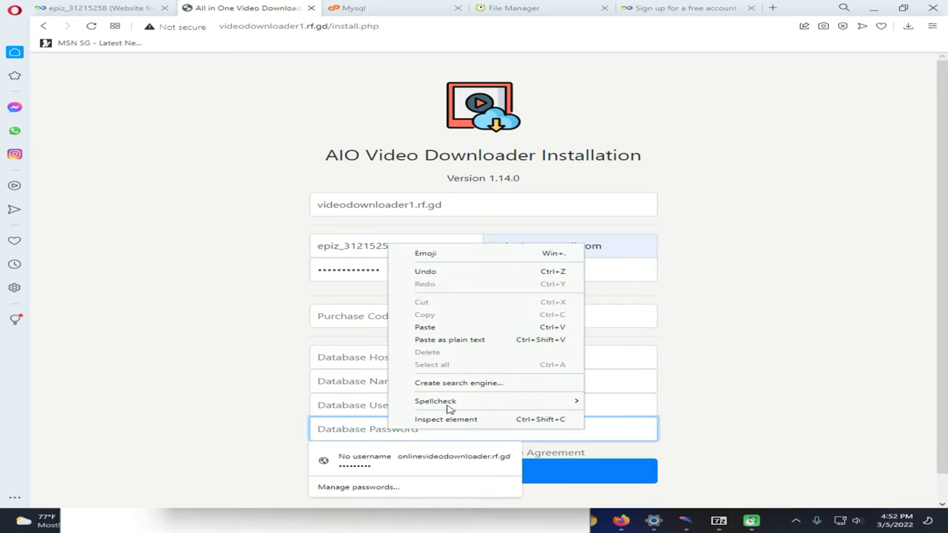
click(425, 327)
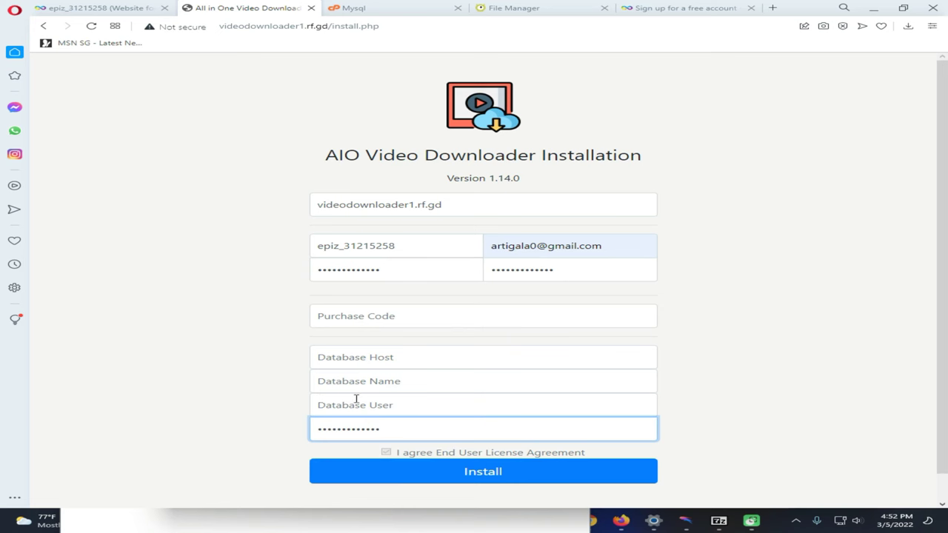
- Copy the x1 database's full name from the MySQL Databases page
click(66, 6)
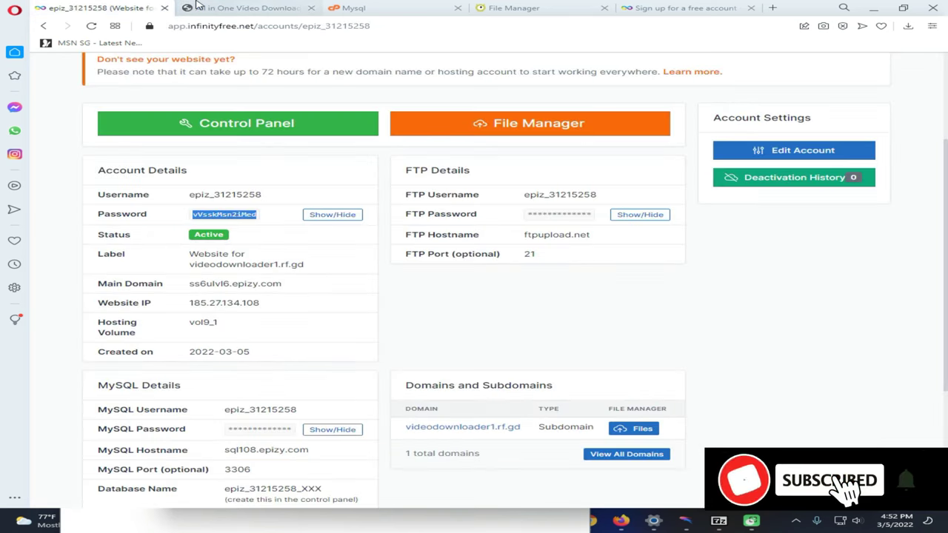
click(374, 6)
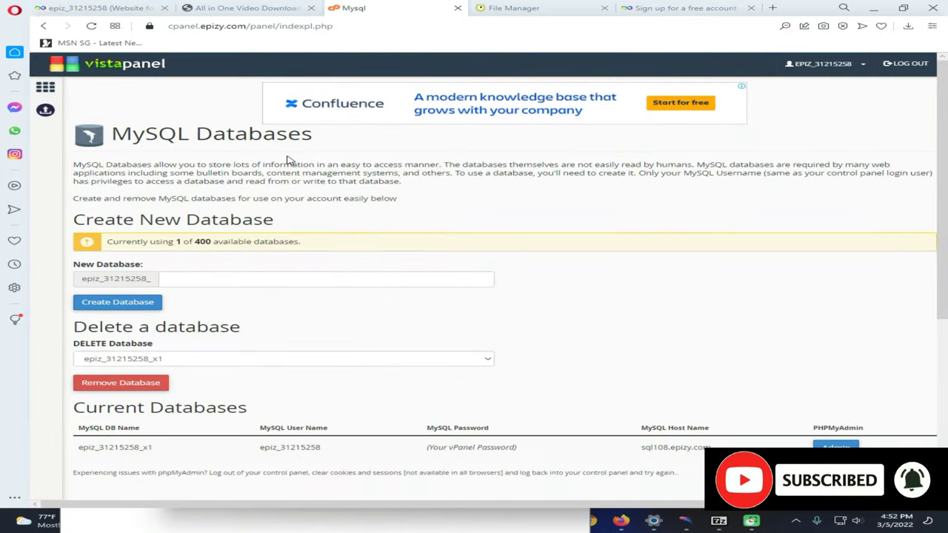
scroll(232, 334, down, 1)
drag(78, 396, 158, 399)
right_click(158, 396)
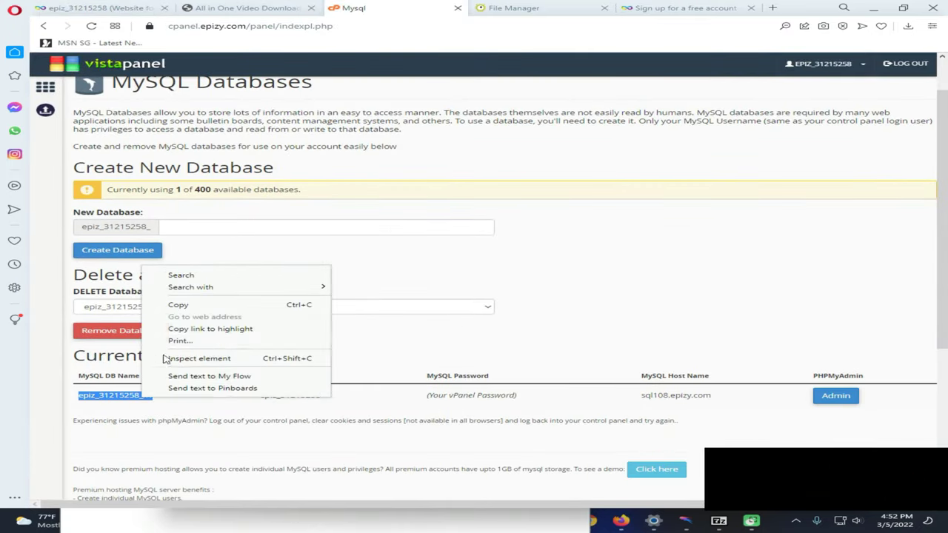
click(180, 302)
click(511, 8)
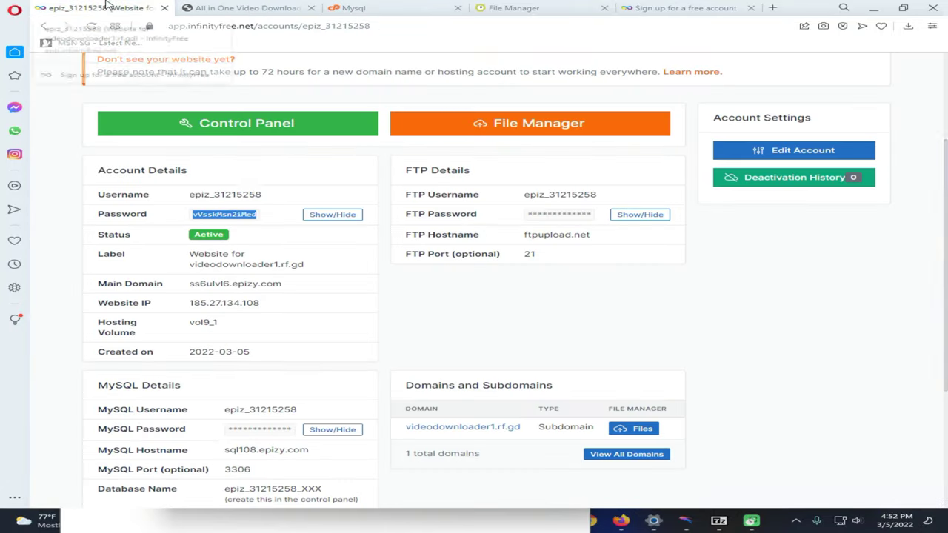
double_click(225, 193)
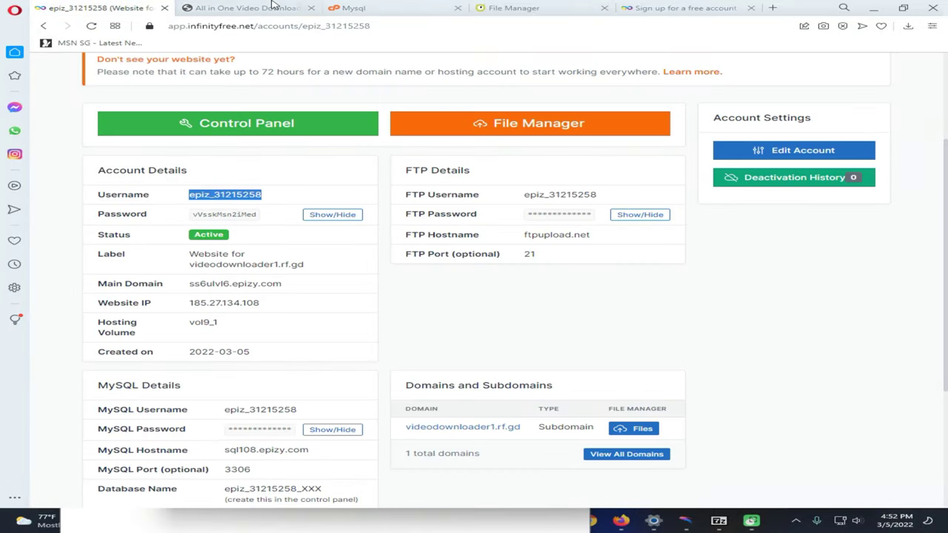
- Copy the MySQL host name sql108.epizy.com from the MySQL Databases page
drag(224, 449, 289, 459)
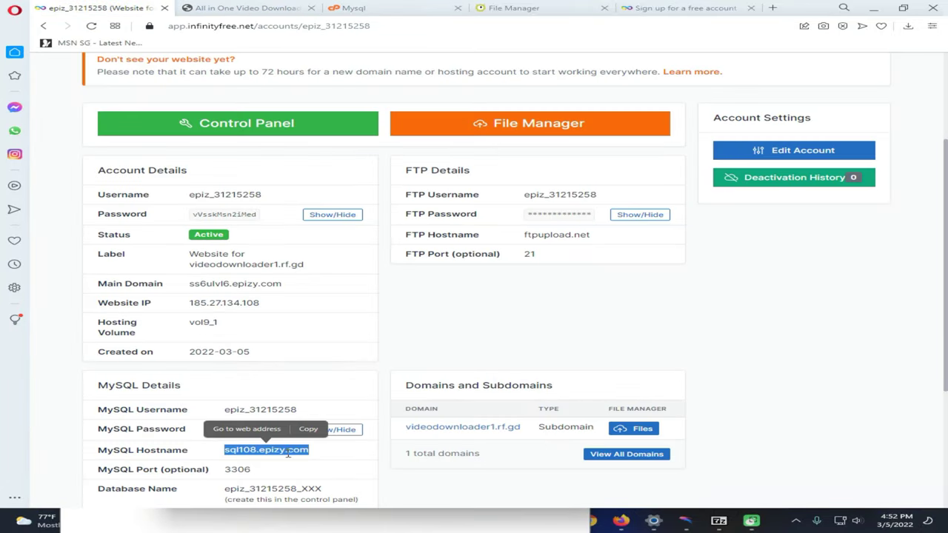
click(308, 429)
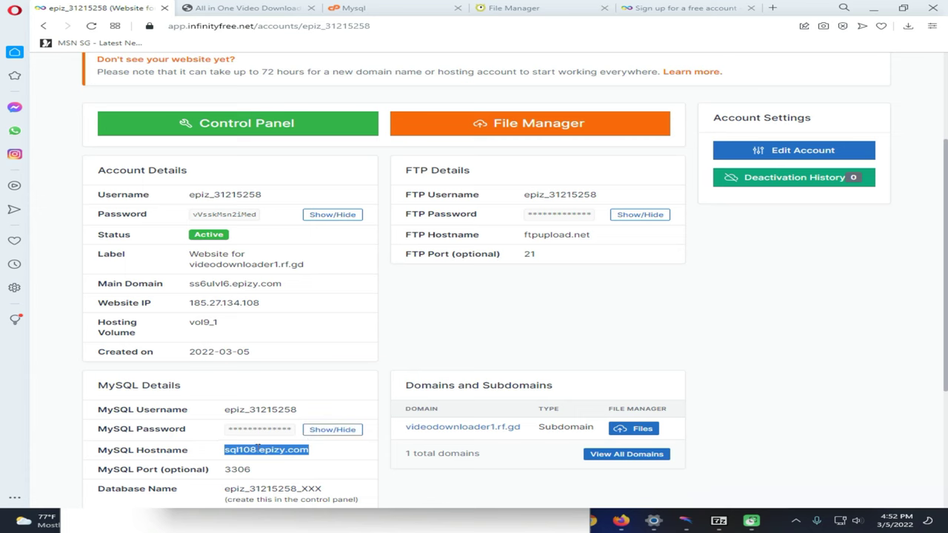
click(252, 7)
click(394, 6)
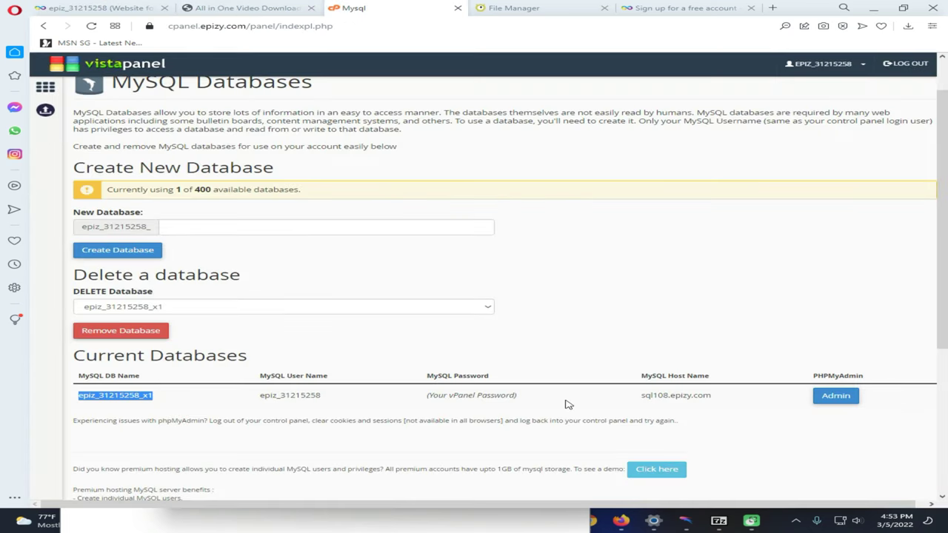
drag(639, 400, 716, 402)
right_click(690, 398)
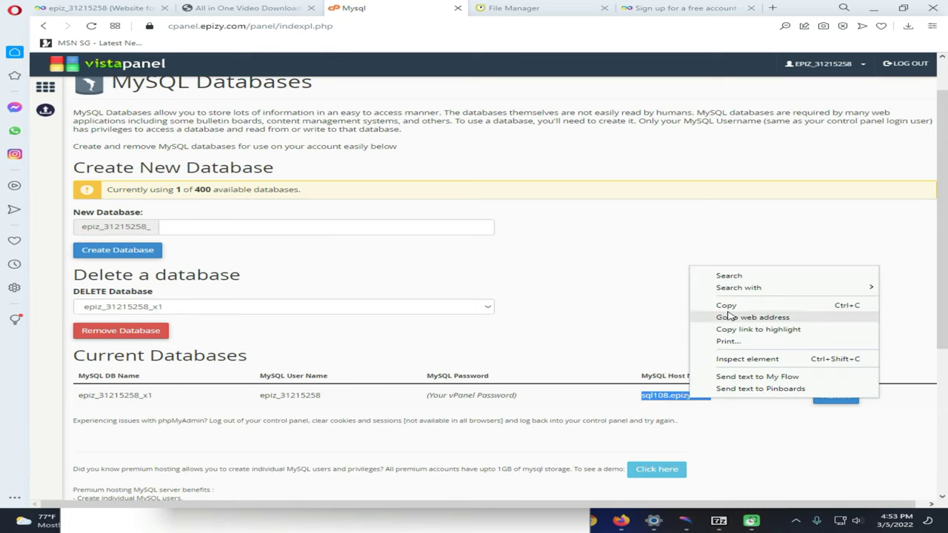
click(726, 305)
click(304, 7)
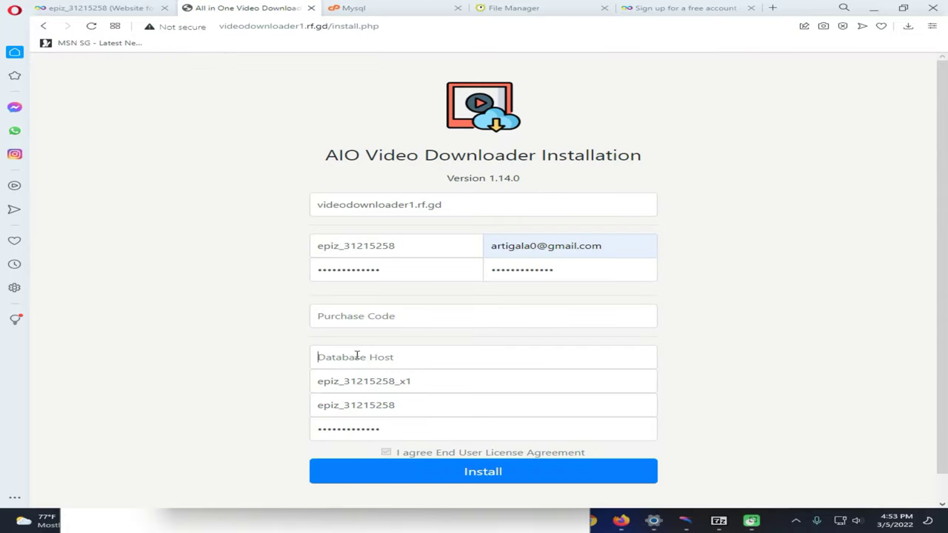
- Enter sql108.epizy.com as database host, fill the saved purchase code, accept the EULA, and install
right_click(356, 356)
click(482, 254)
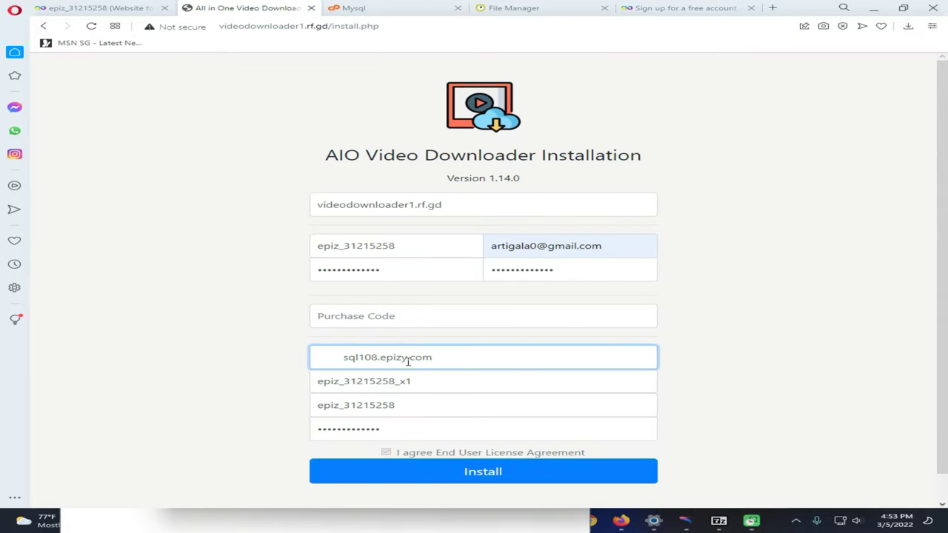
key(Home)
key(Delete)
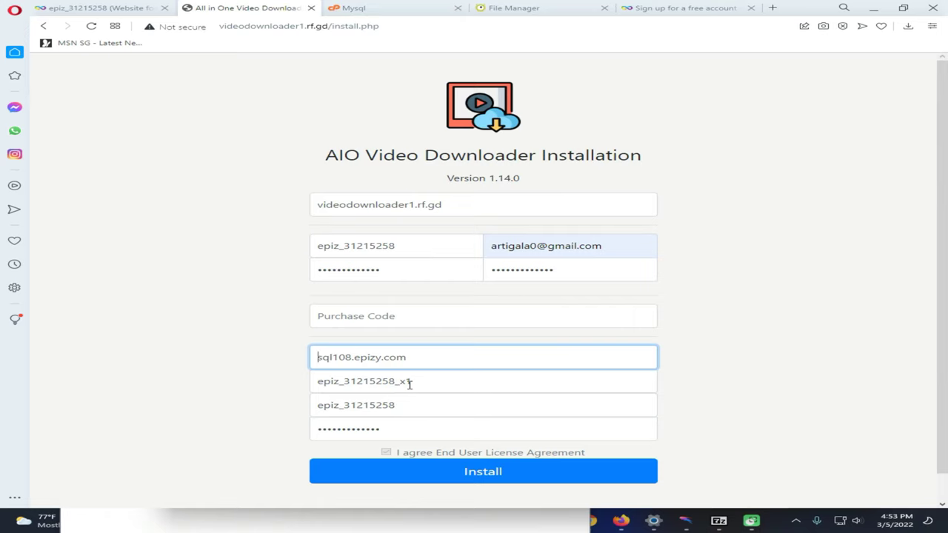
click(389, 311)
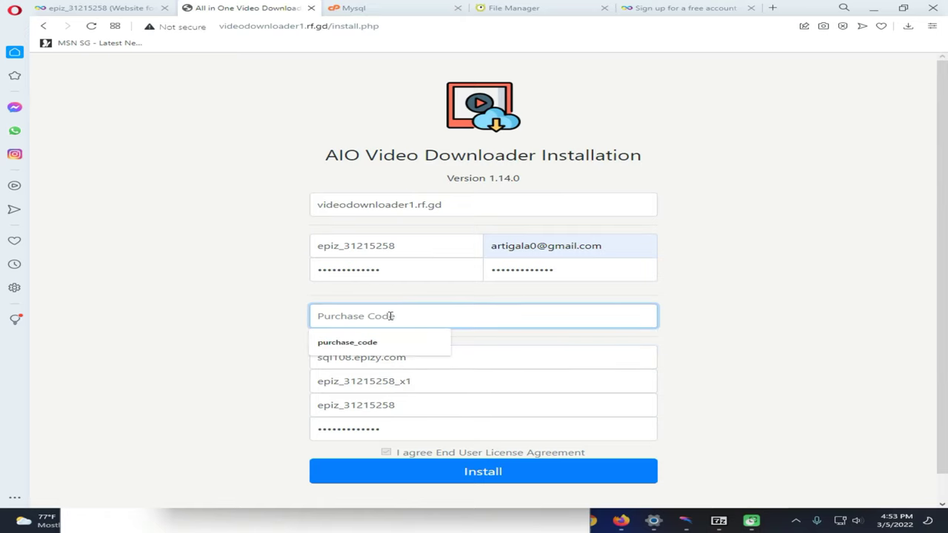
click(383, 341)
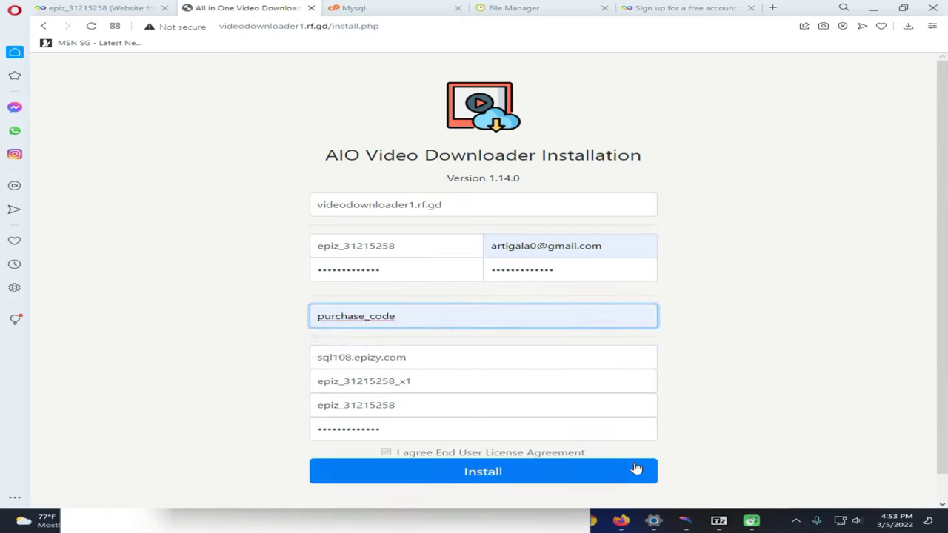
click(386, 452)
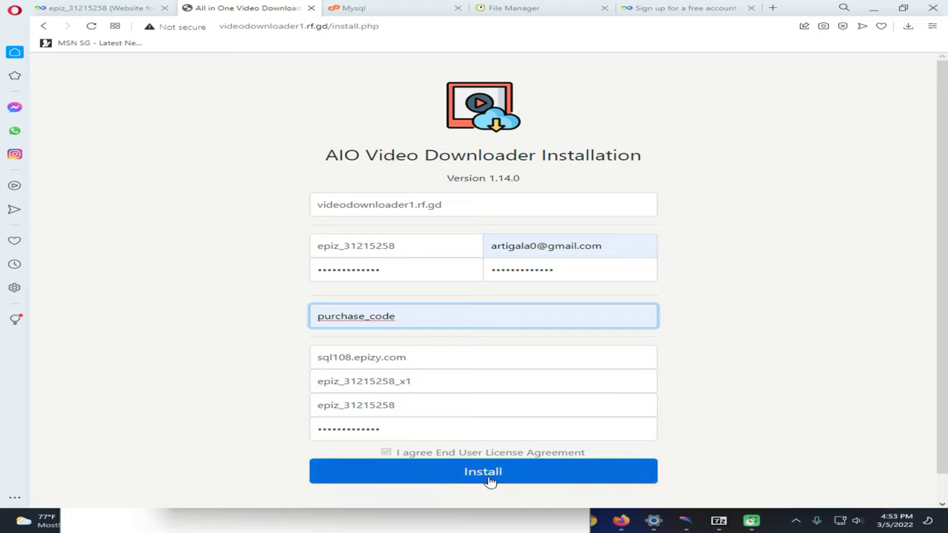
click(519, 479)
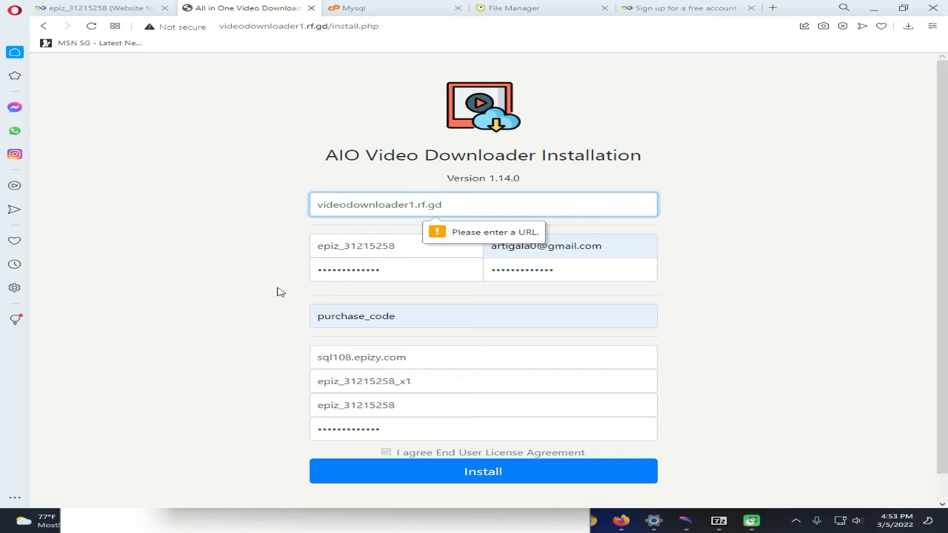
click(318, 205)
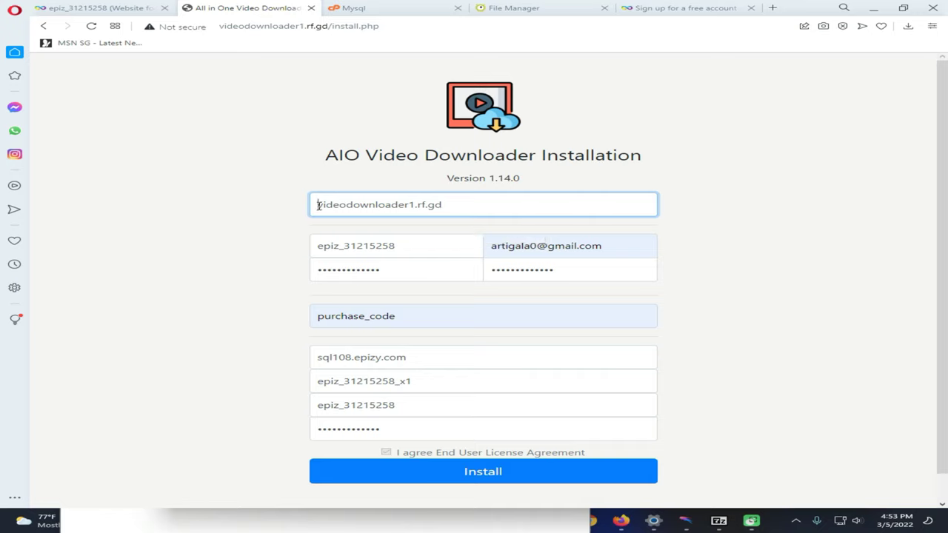
text(htt)
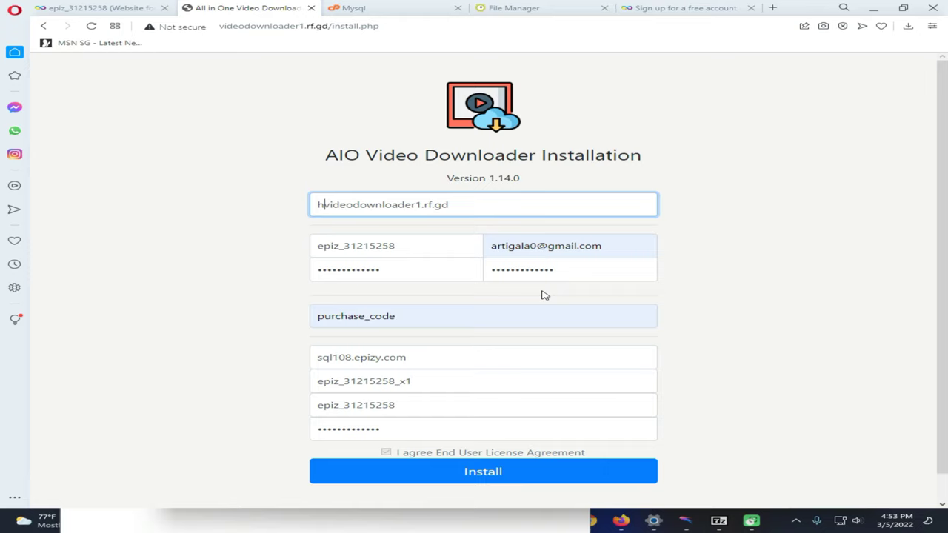
text(p)
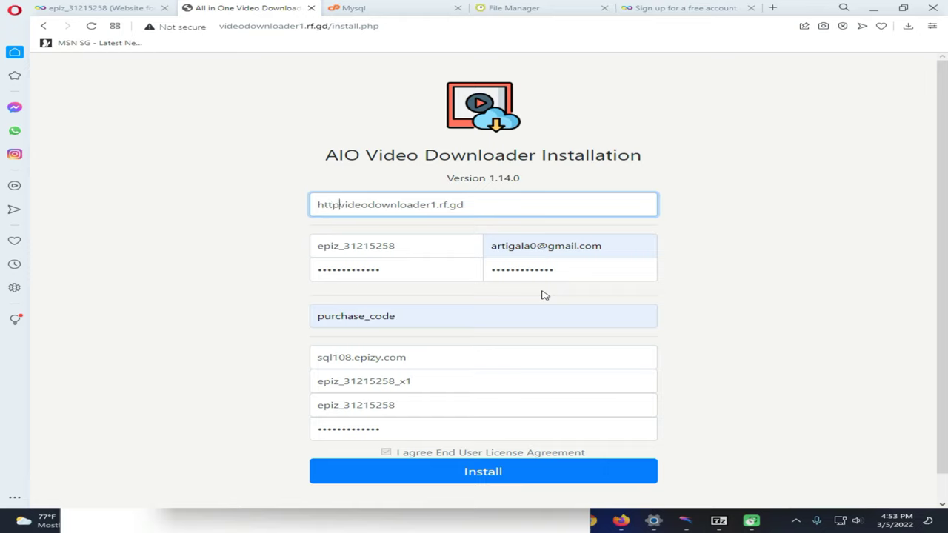
text(://)
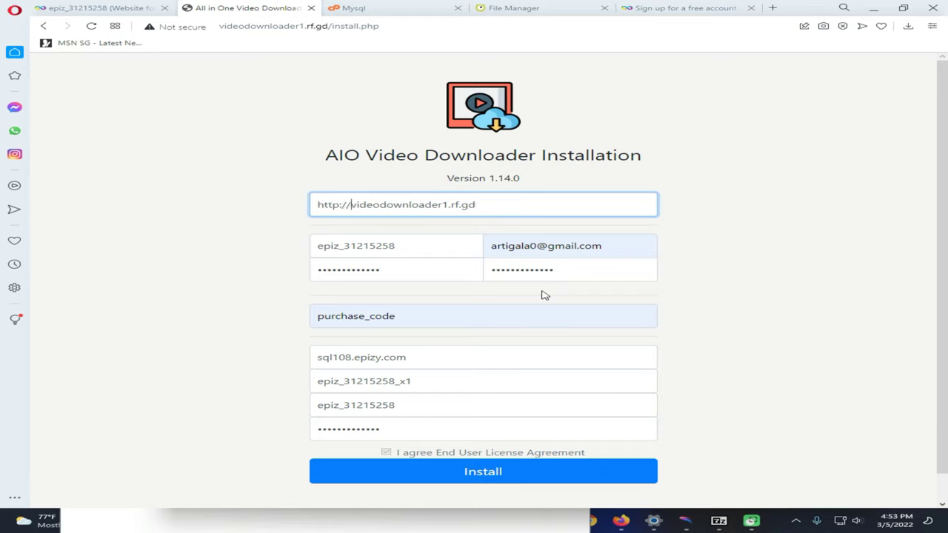
click(488, 482)
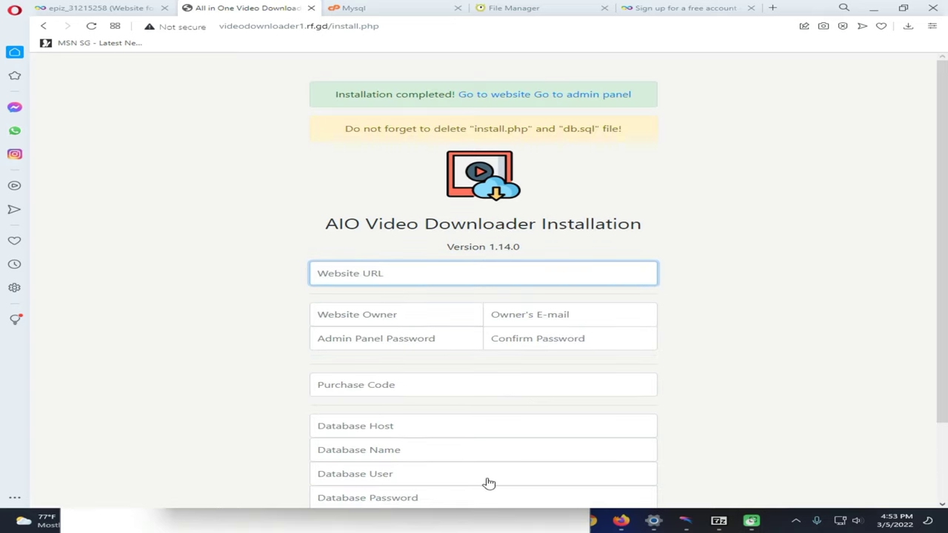
- Open the new downloader site and its admin login in separate tabs, view both, then return to InfinityFree
right_click(501, 99)
click(534, 110)
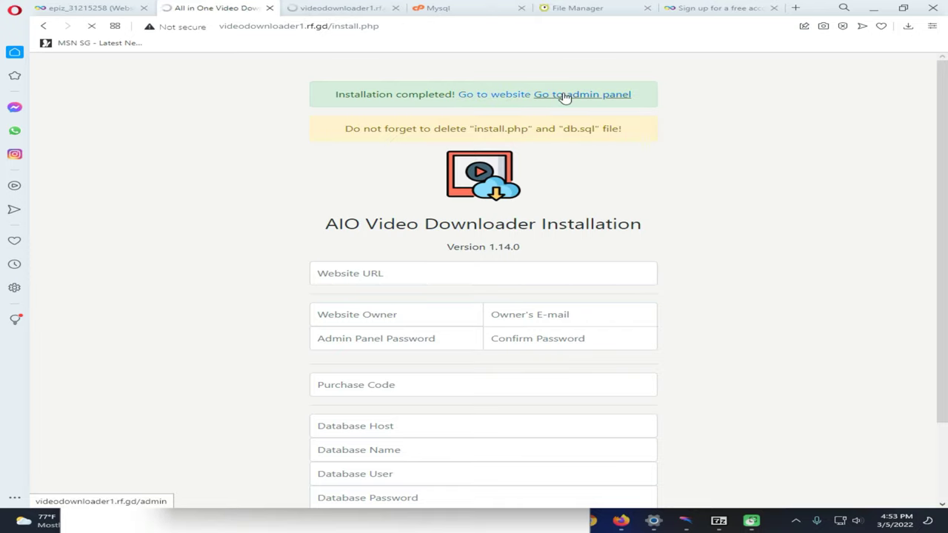
click(564, 97)
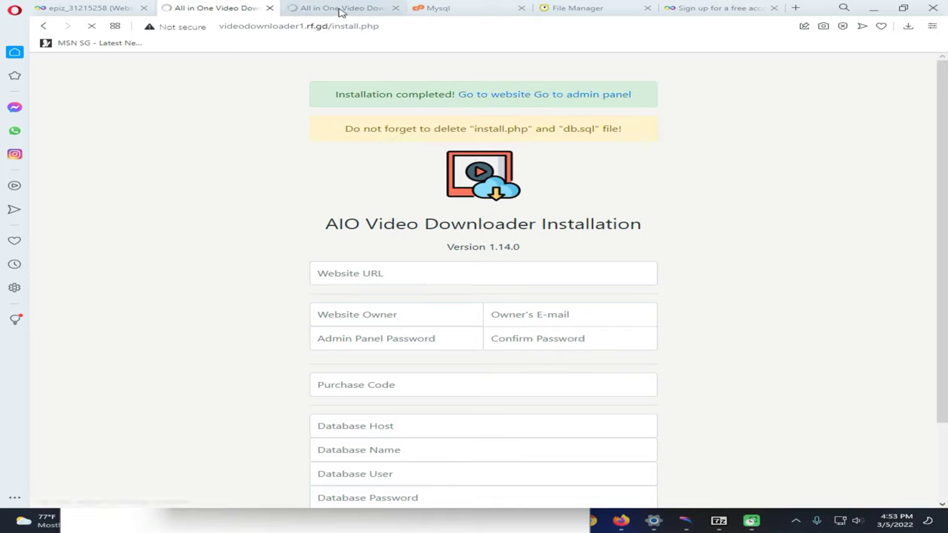
click(342, 9)
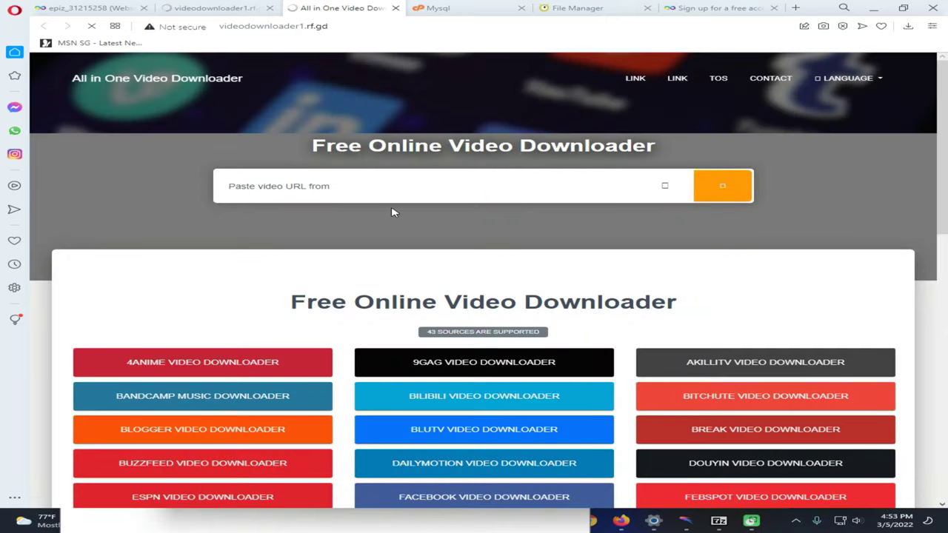
scroll(488, 334, down, 6)
scroll(482, 311, up, 5)
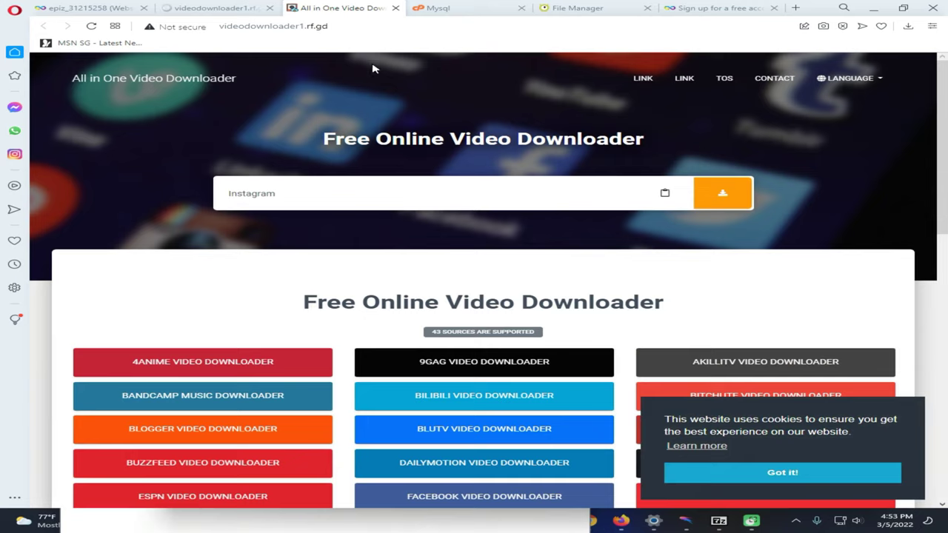
click(210, 8)
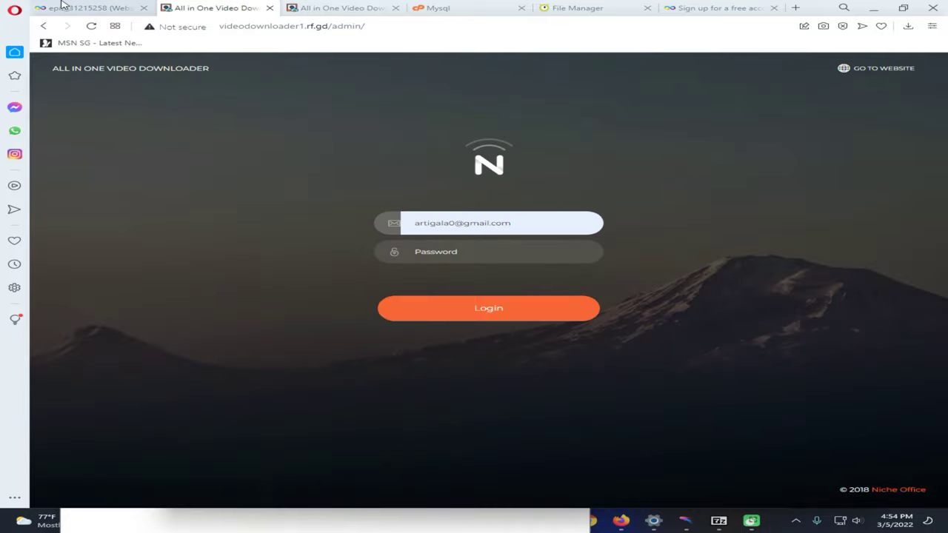
click(63, 8)
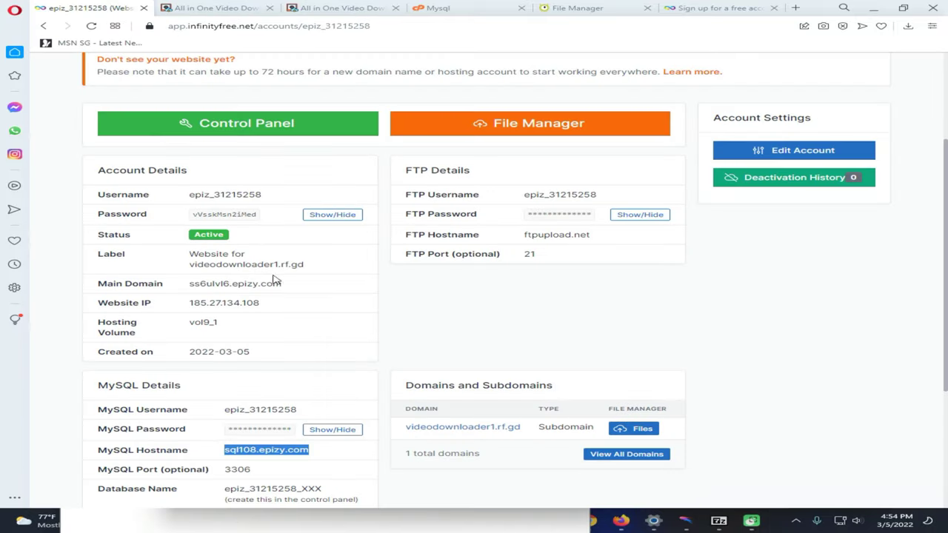
- Log in to the AIO admin panel with the InfinityFree account password copied from the account page
double_click(223, 215)
right_click(231, 219)
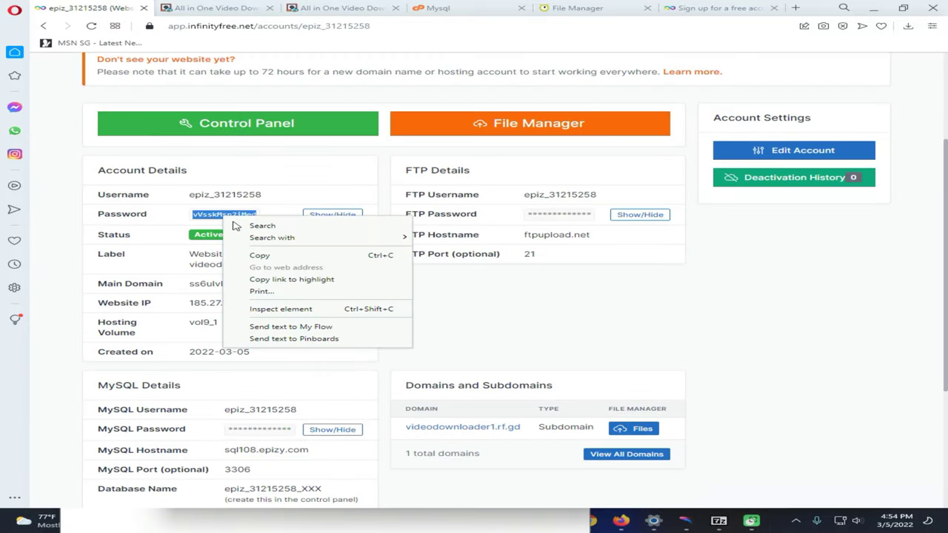
click(265, 255)
click(215, 7)
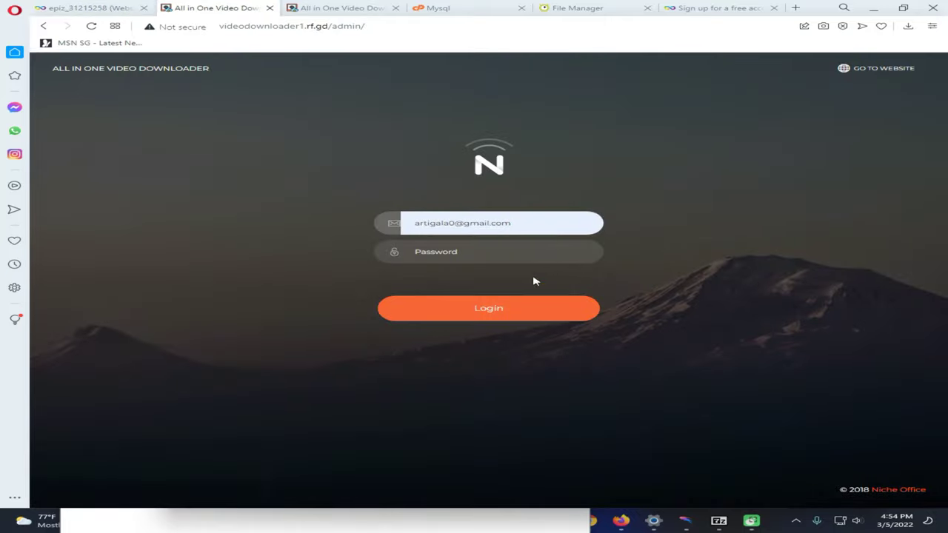
right_click(491, 257)
click(539, 340)
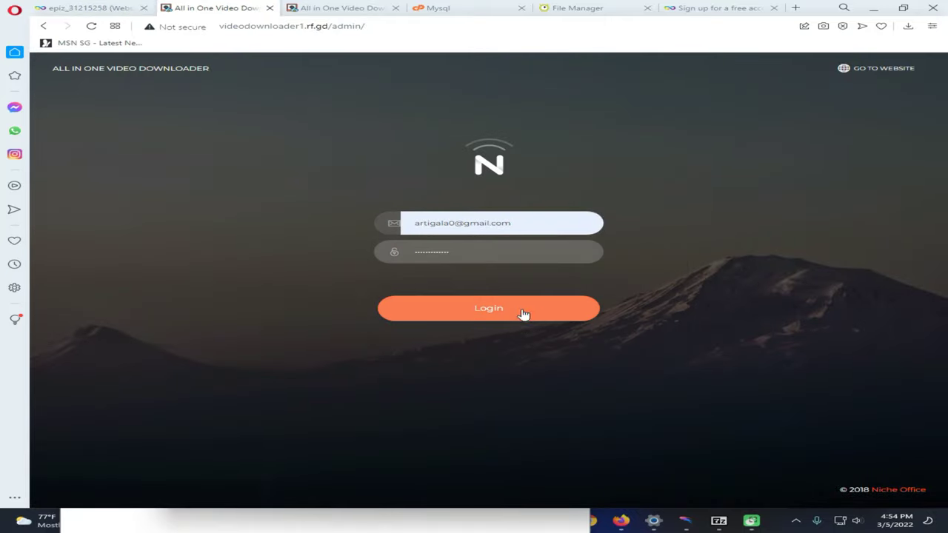
click(519, 313)
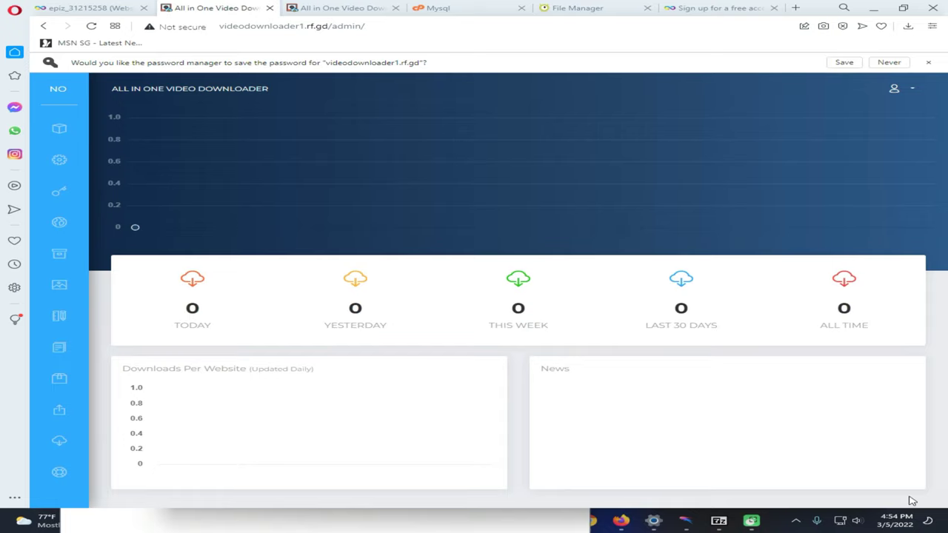
key(ctrl+Tab)
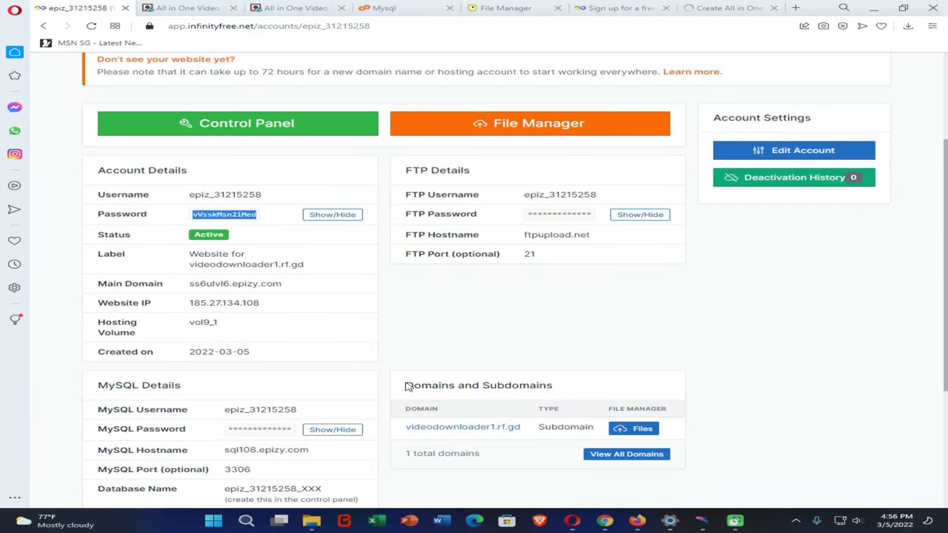
- Start a new SSL certificate request under Free SSL Certificates
scroll(407, 385, up, 3)
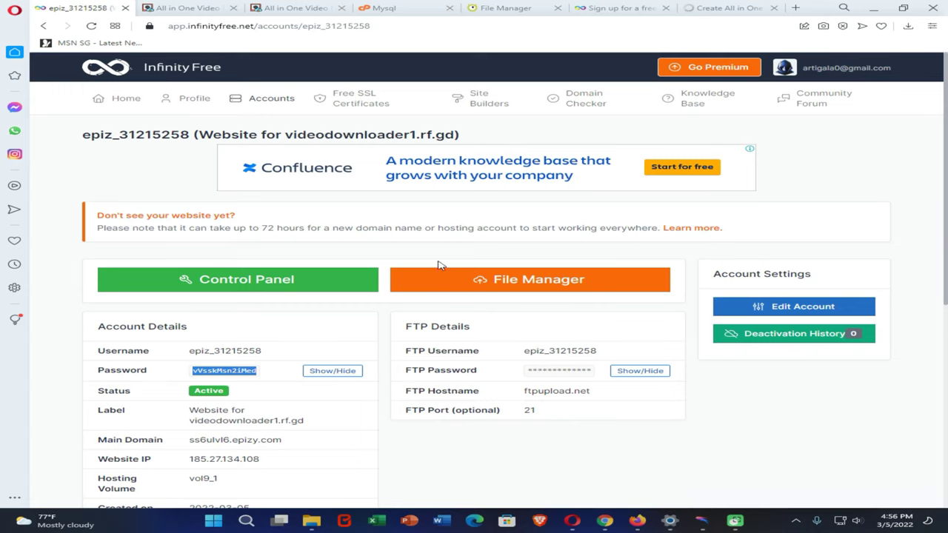
click(345, 102)
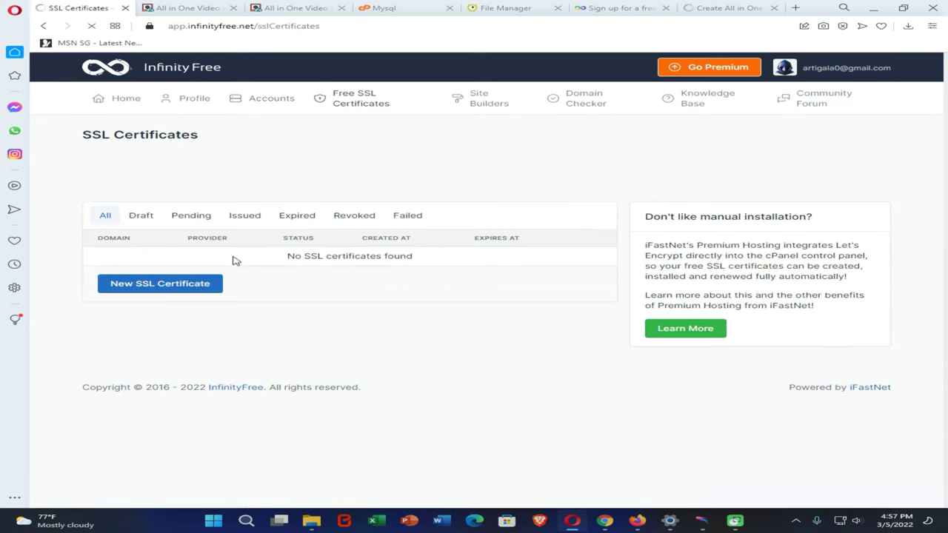
click(144, 288)
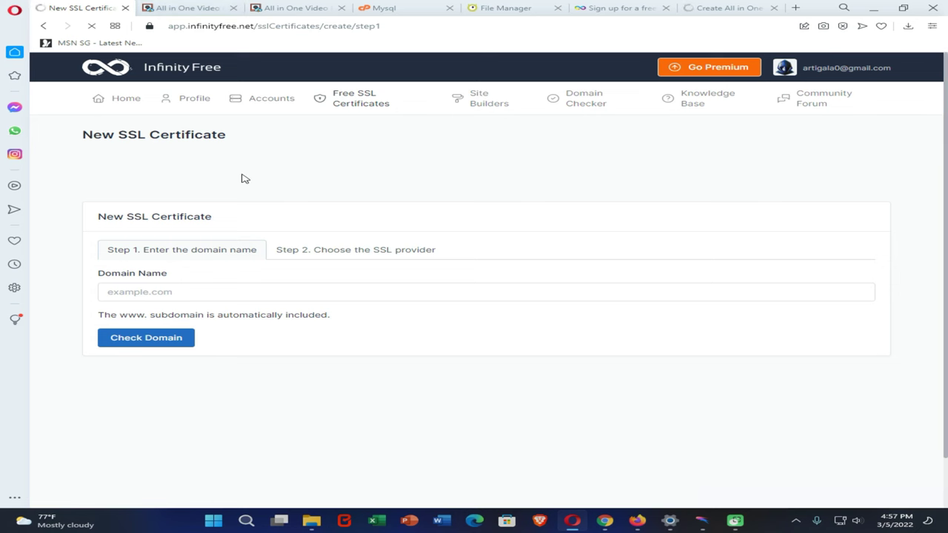
- Copy the site's address from its tab and paste it into the Domain Name field
click(290, 8)
click(281, 26)
right_click(280, 25)
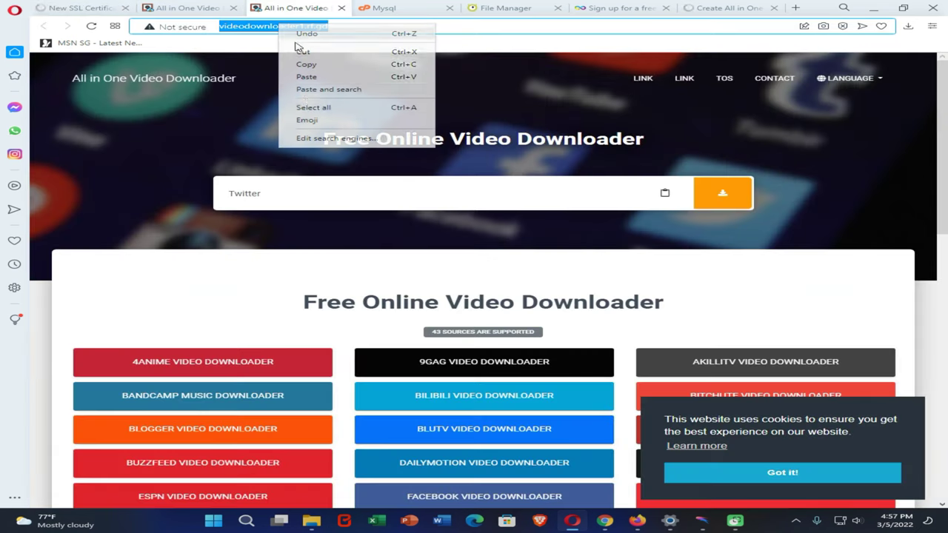
click(303, 65)
click(82, 8)
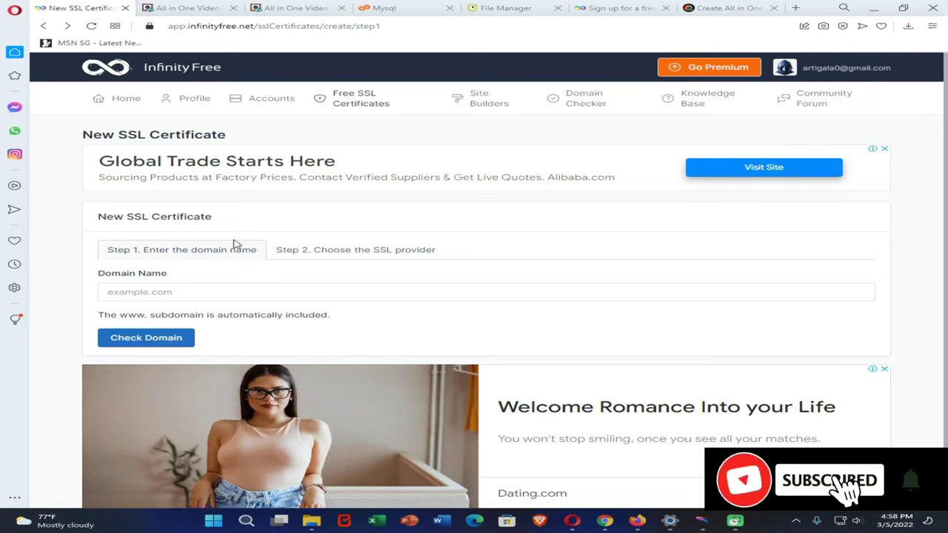
click(161, 291)
click(199, 372)
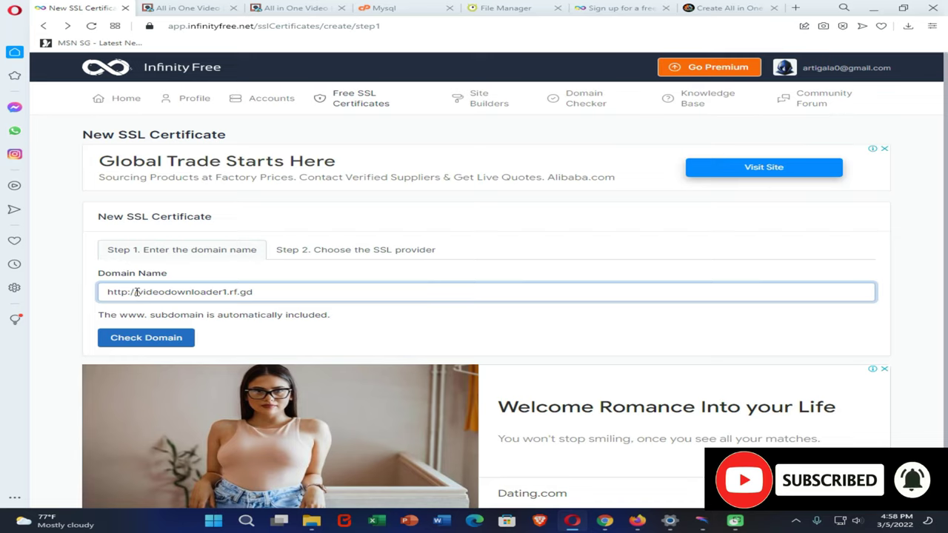
drag(135, 292, 40, 290)
key(BackSpace)
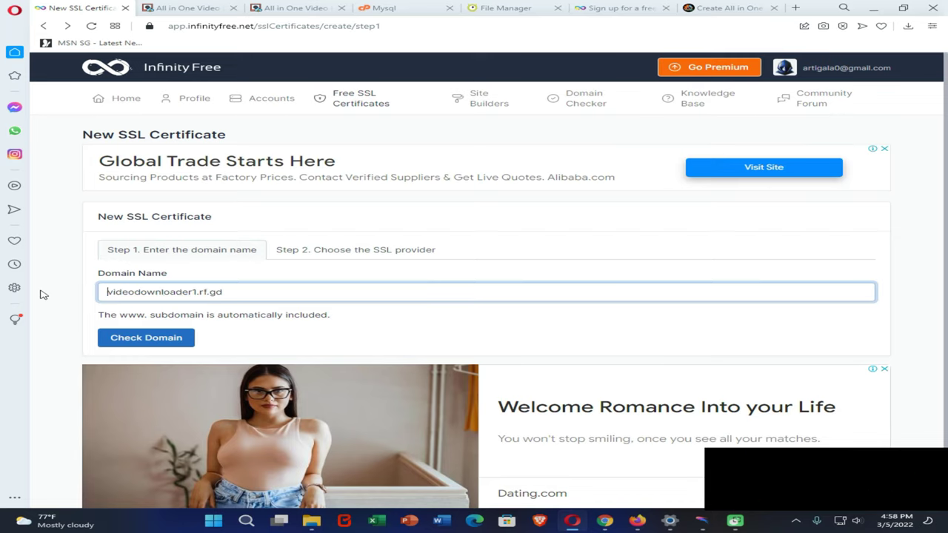
click(184, 339)
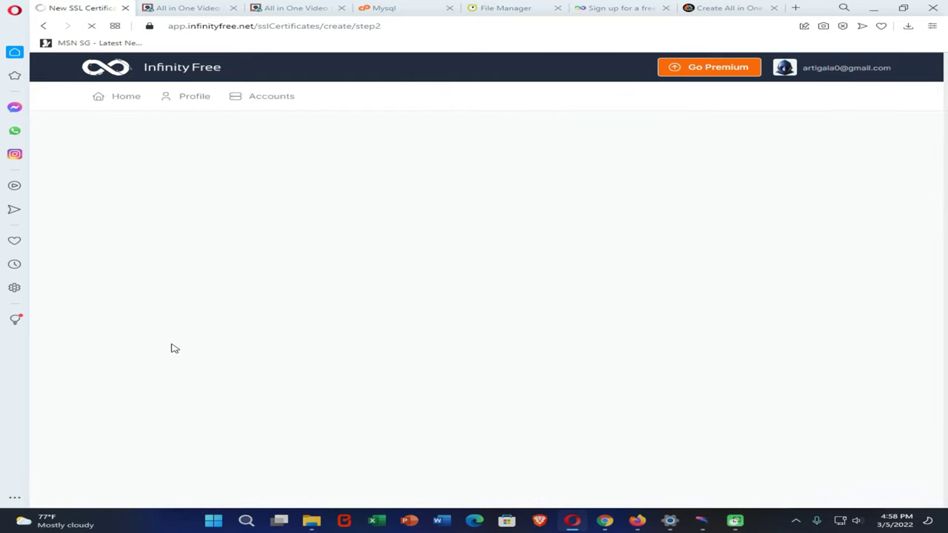
scroll(175, 348, down, 3)
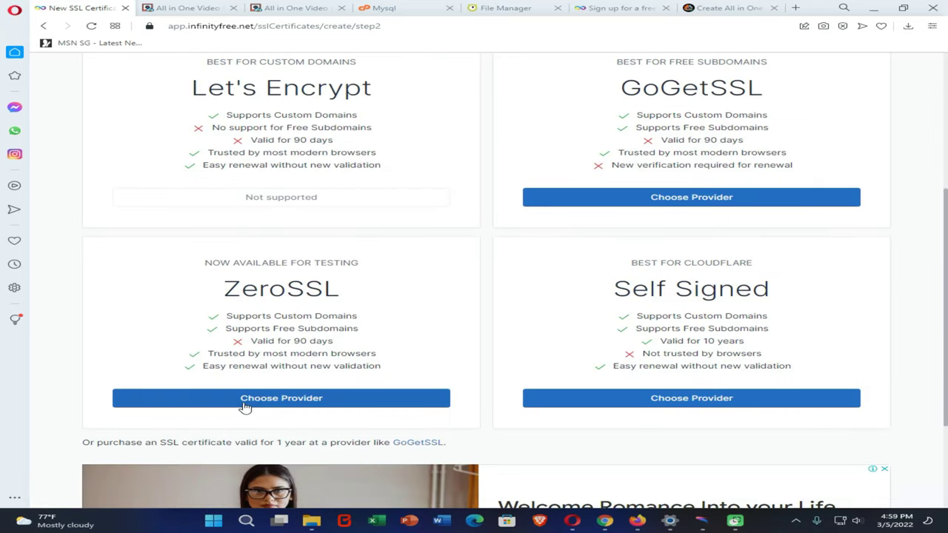
click(279, 404)
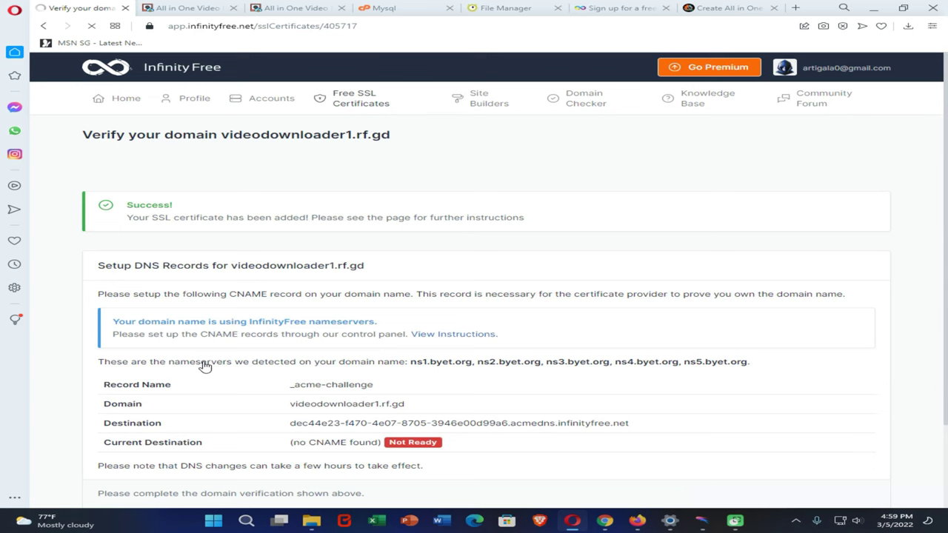
scroll(205, 365, down, 2)
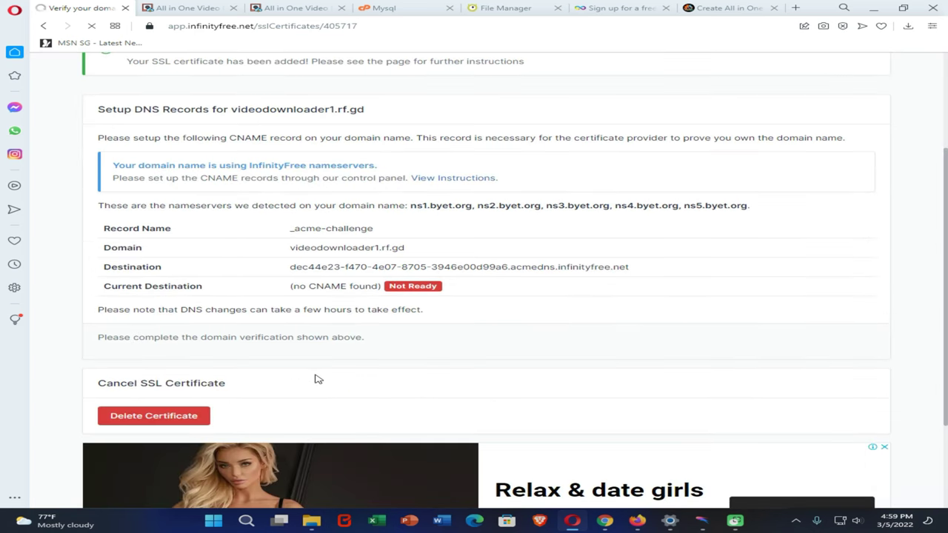
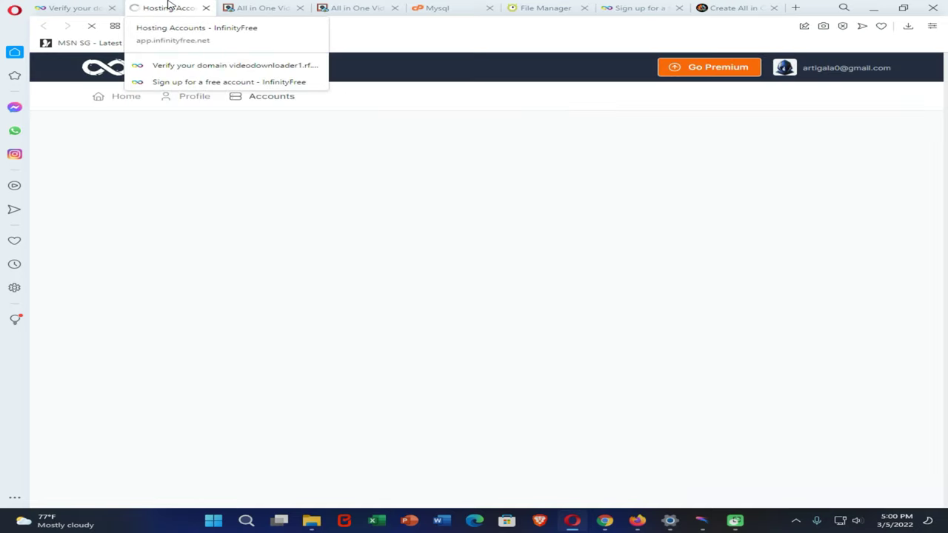
- Add an _acme-challenge CNAME record for videodownloader1.rf.gd pointing to the pasted acmedns.infinityfree.net destination
click(237, 277)
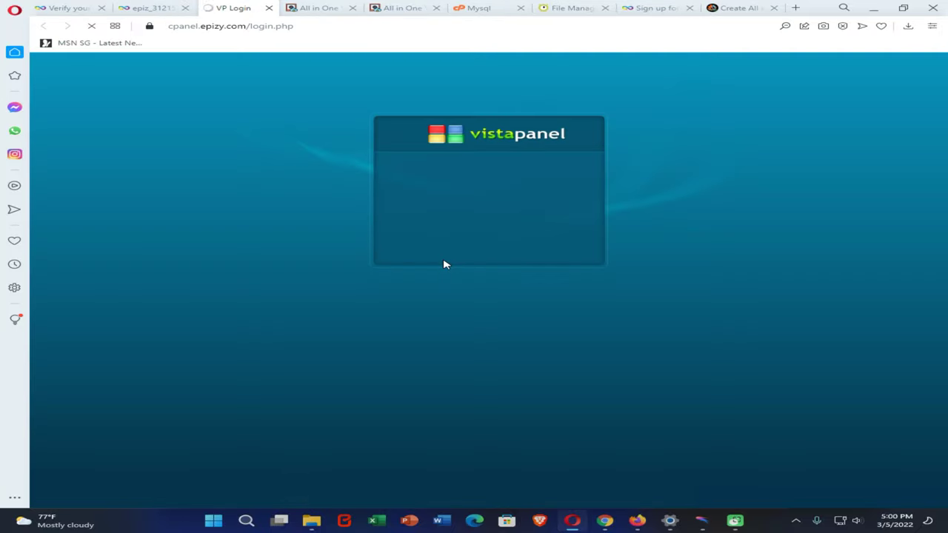
scroll(450, 370, down, 8)
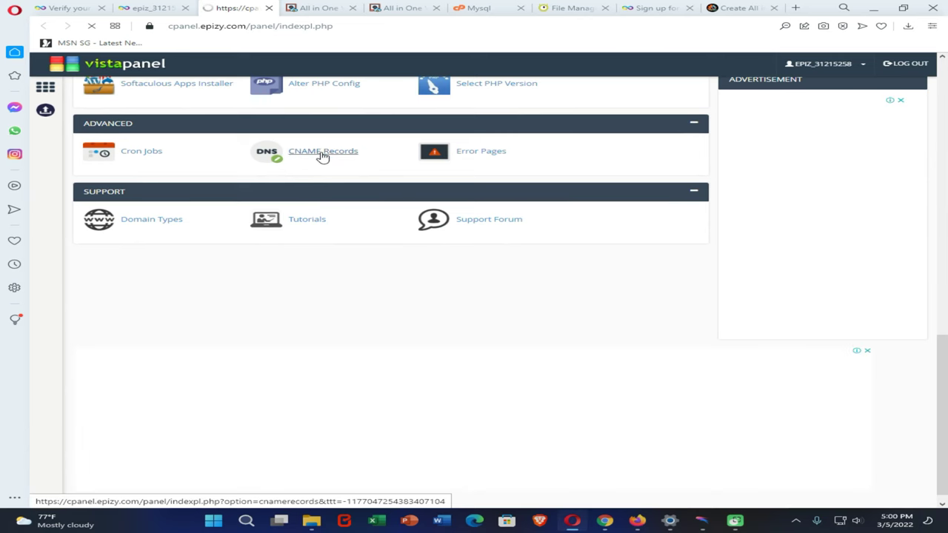
click(323, 152)
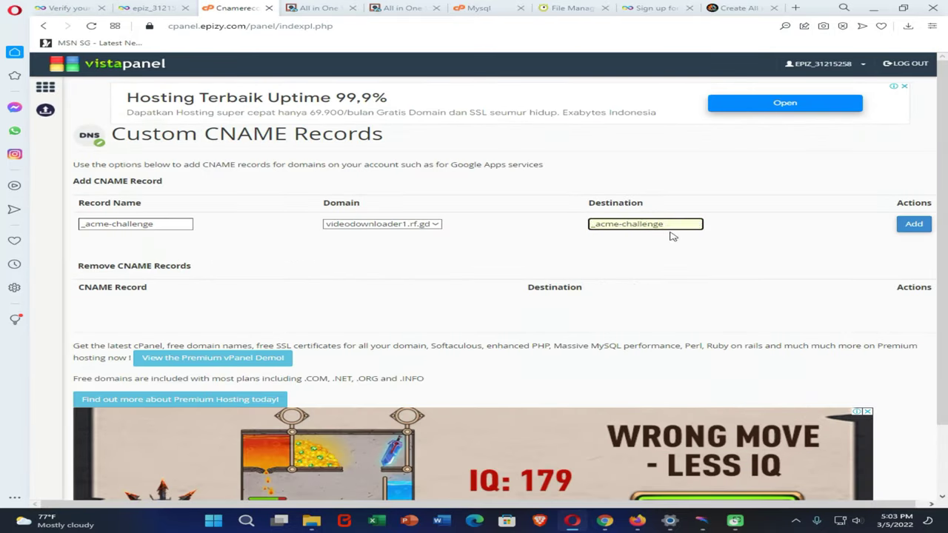
key(ctrl+v)
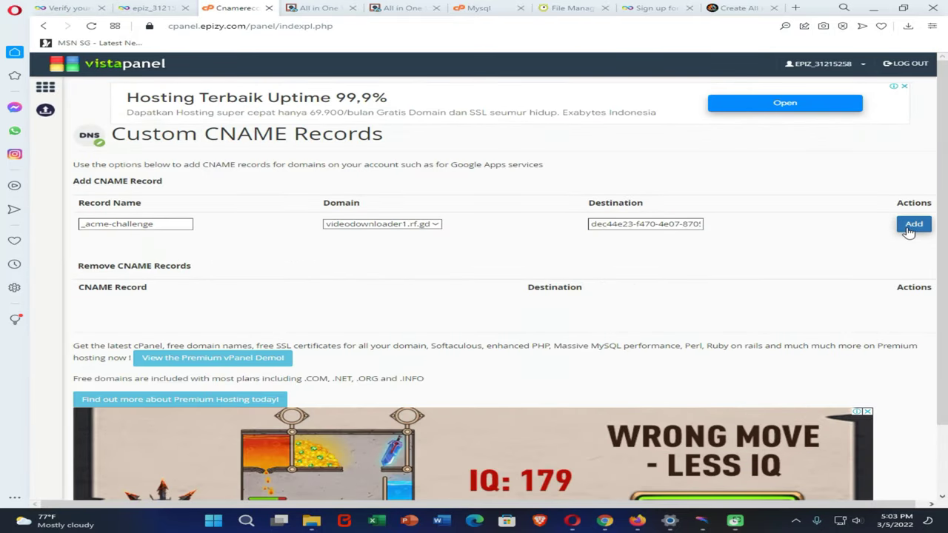
click(908, 230)
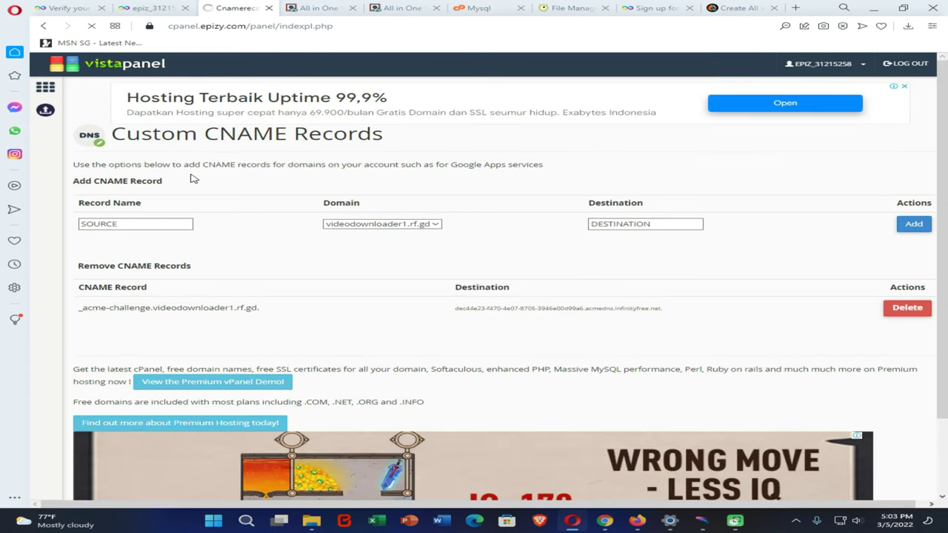
click(152, 7)
- Check the videodownloader1.rf.gd certificate's verification page, which still shows Draft with the CNAME not ready
click(68, 8)
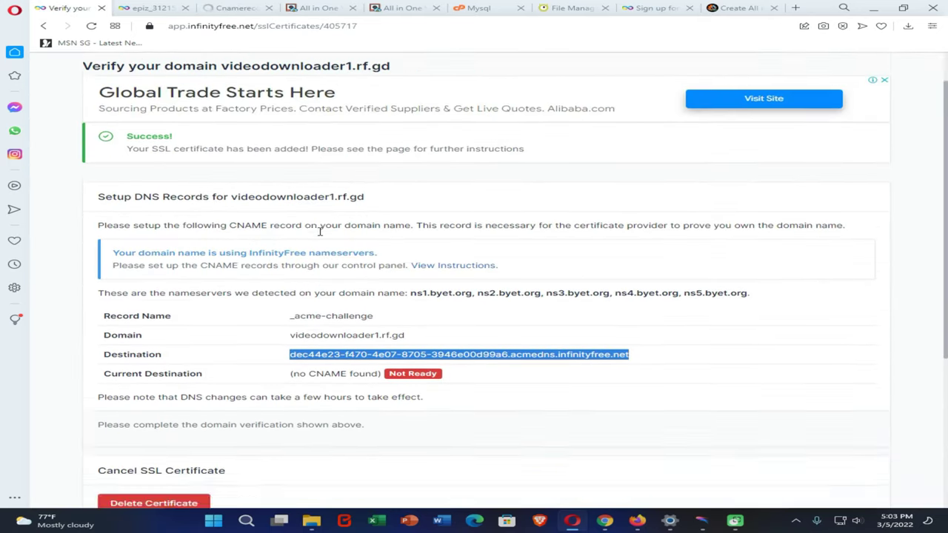
scroll(320, 232, down, 3)
scroll(320, 232, up, 2)
scroll(319, 232, down, 2)
scroll(303, 232, up, 4)
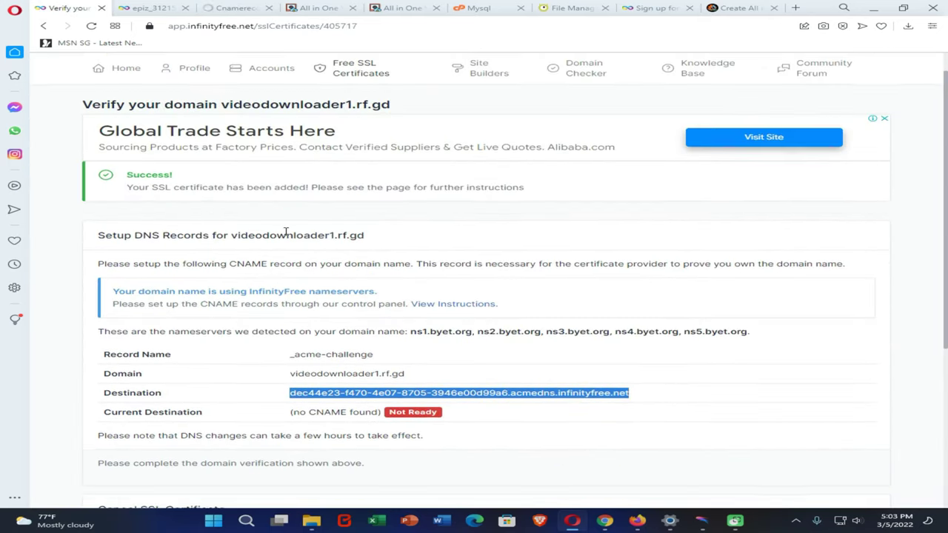
key(alt+Left)
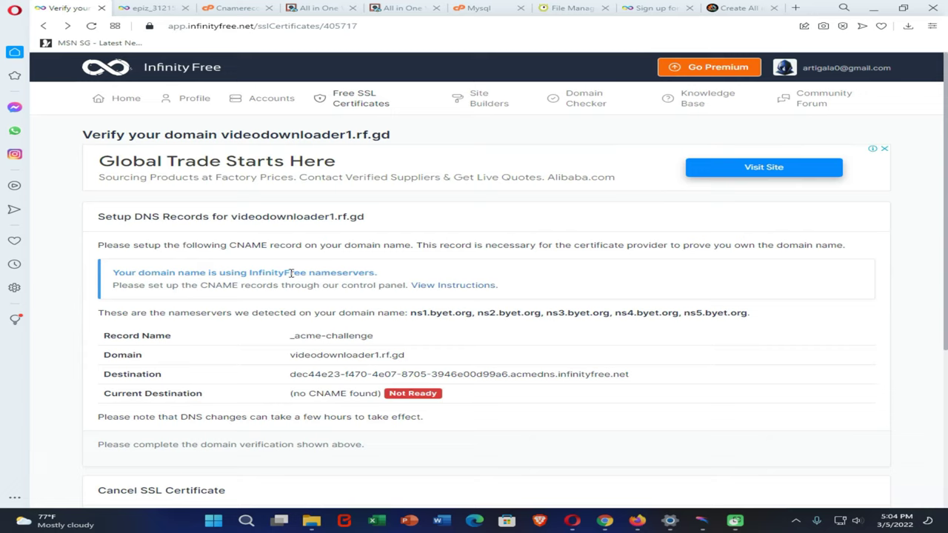
click(370, 99)
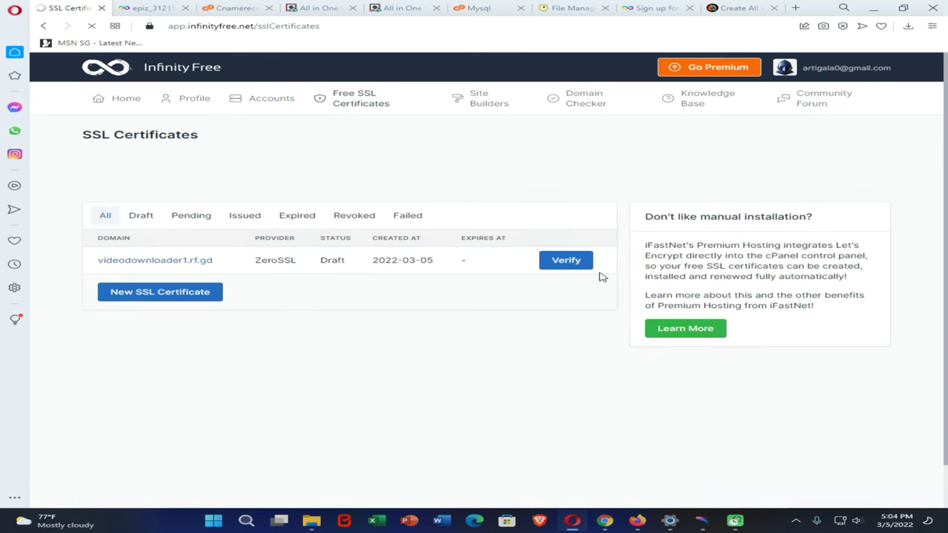
click(557, 262)
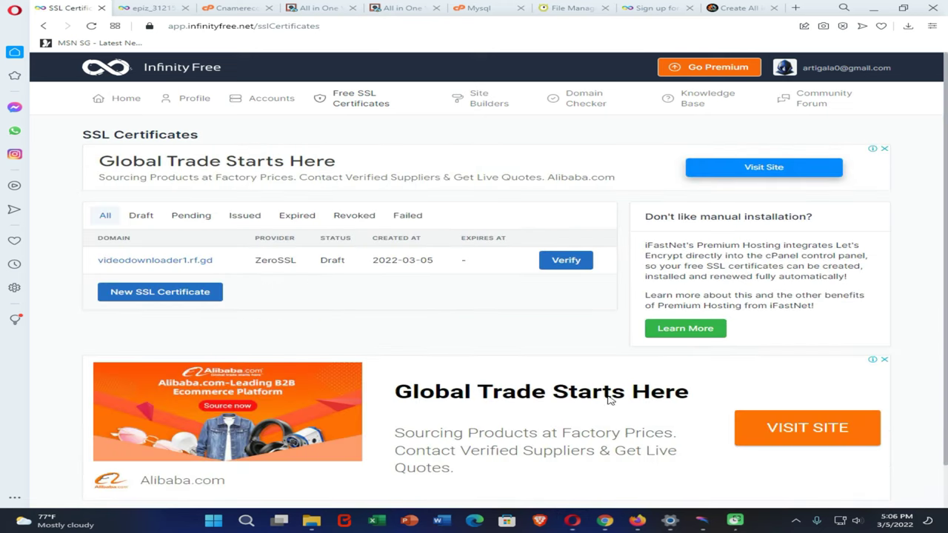
click(321, 7)
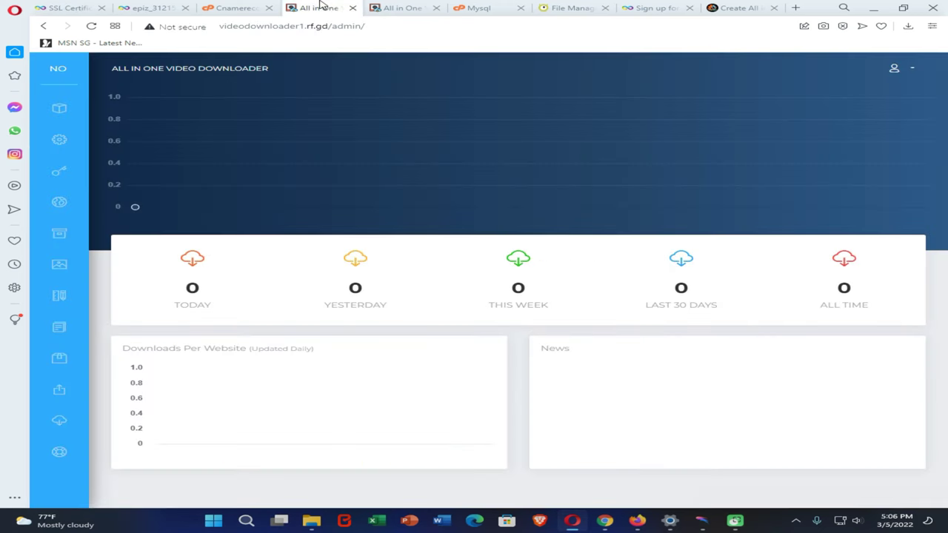
mouse_move(99, 188)
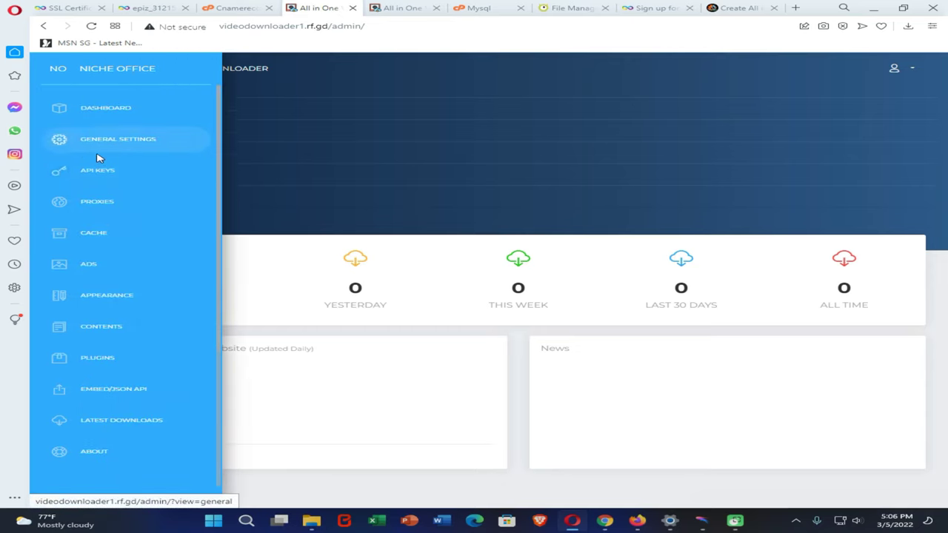
click(101, 146)
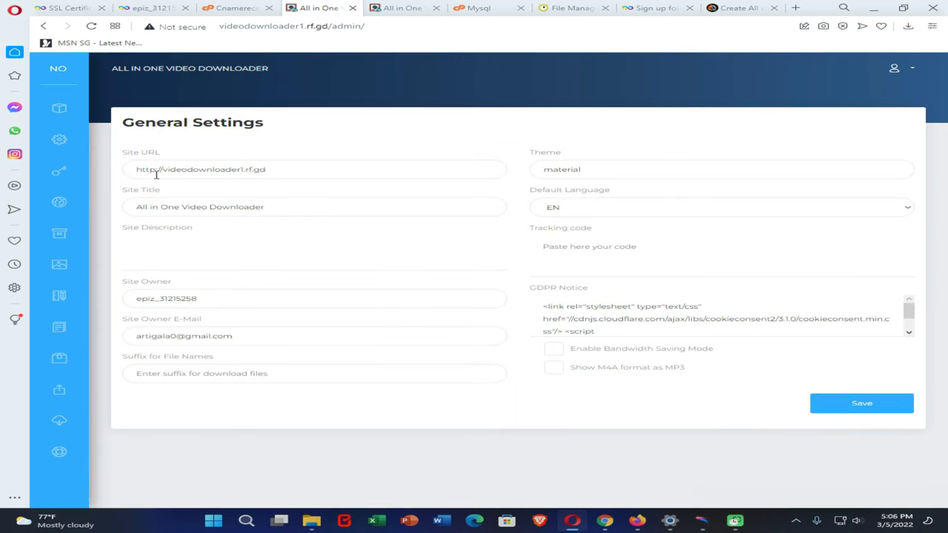
click(156, 172)
text(s)
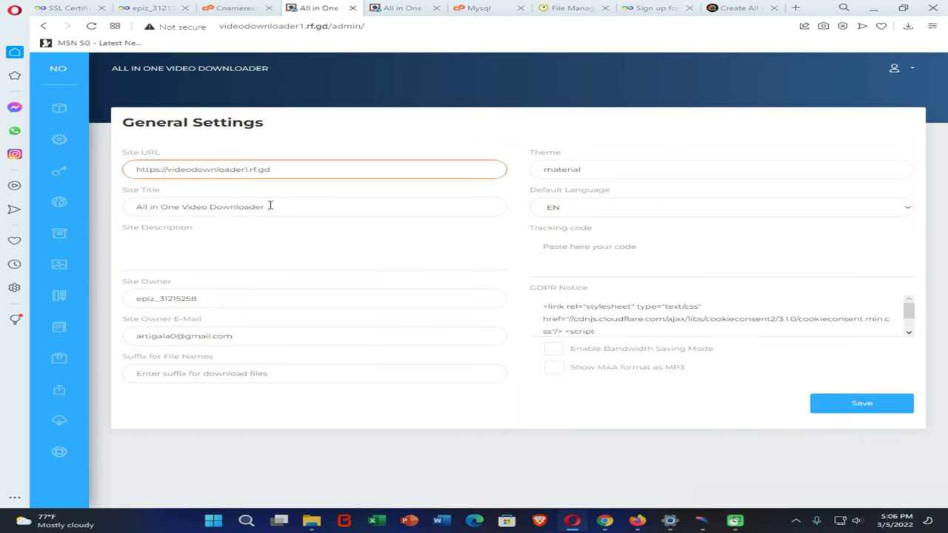
click(832, 407)
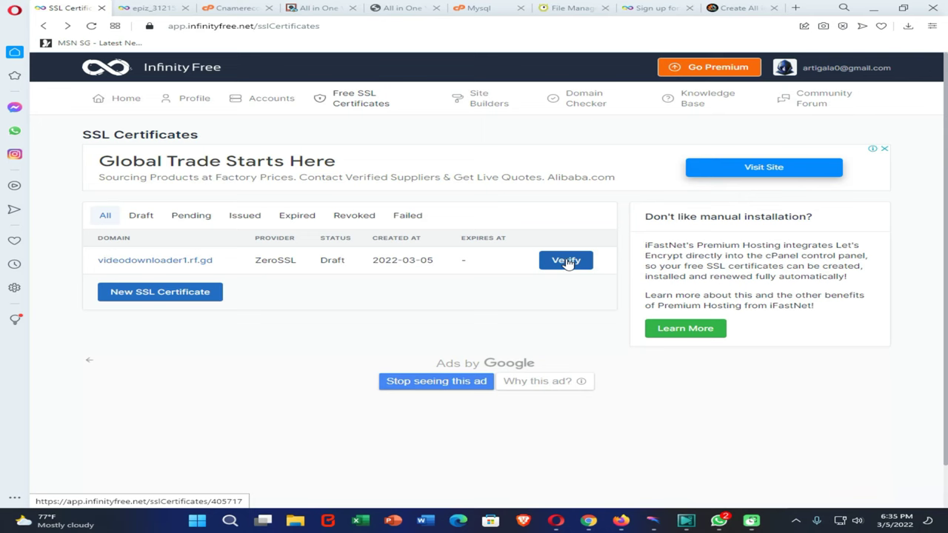
click(559, 257)
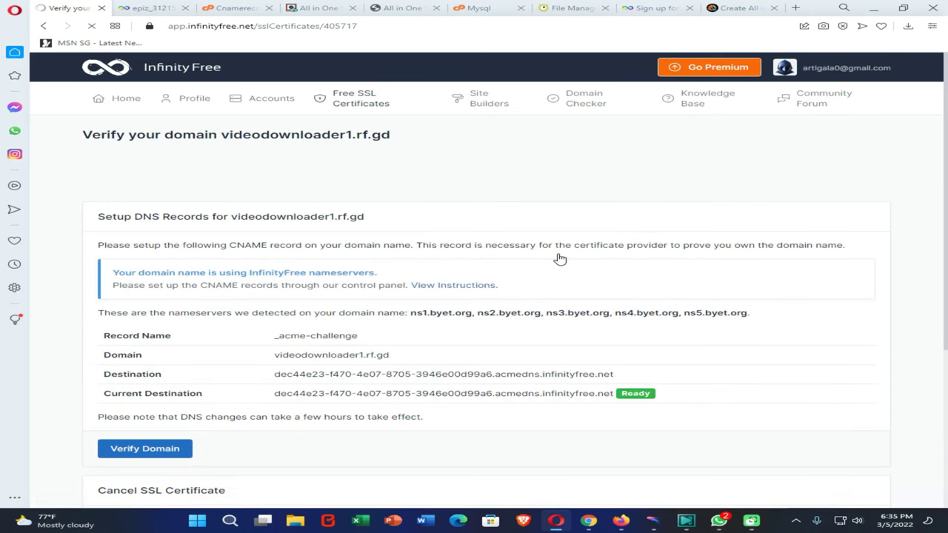
- Verify the domain so the ZeroSSL certificate gets requested, then refresh the verification page
scroll(148, 397, down, 1)
click(148, 396)
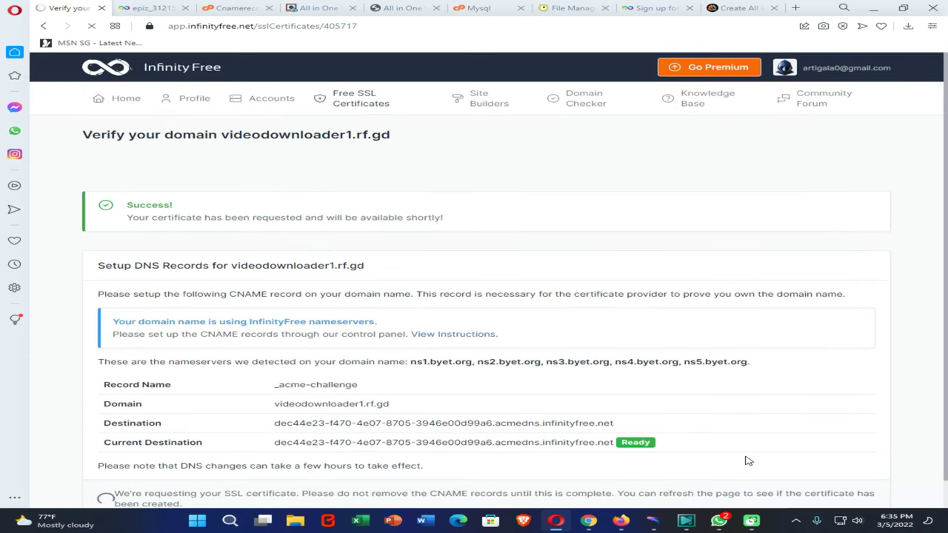
scroll(624, 410, down, 2)
scroll(624, 410, down, 2)
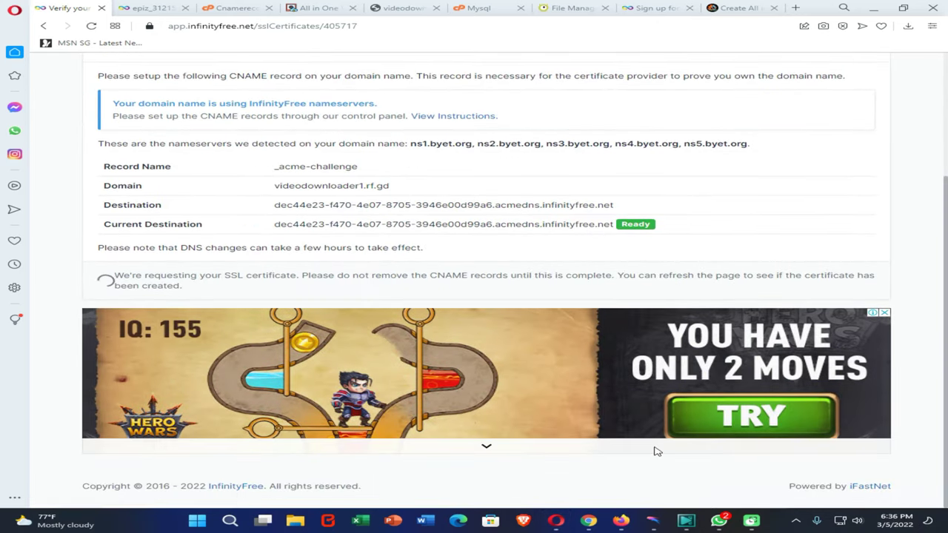
drag(104, 278, 205, 288)
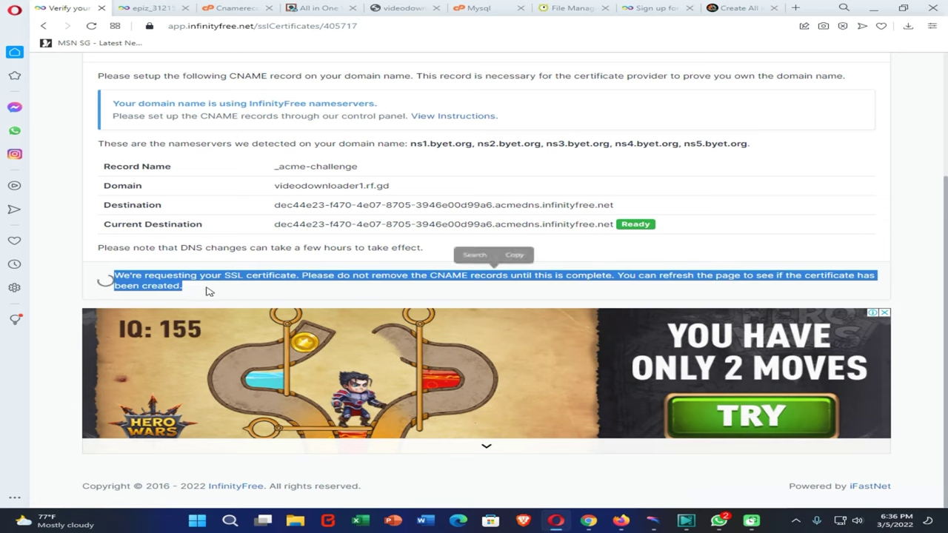
click(153, 283)
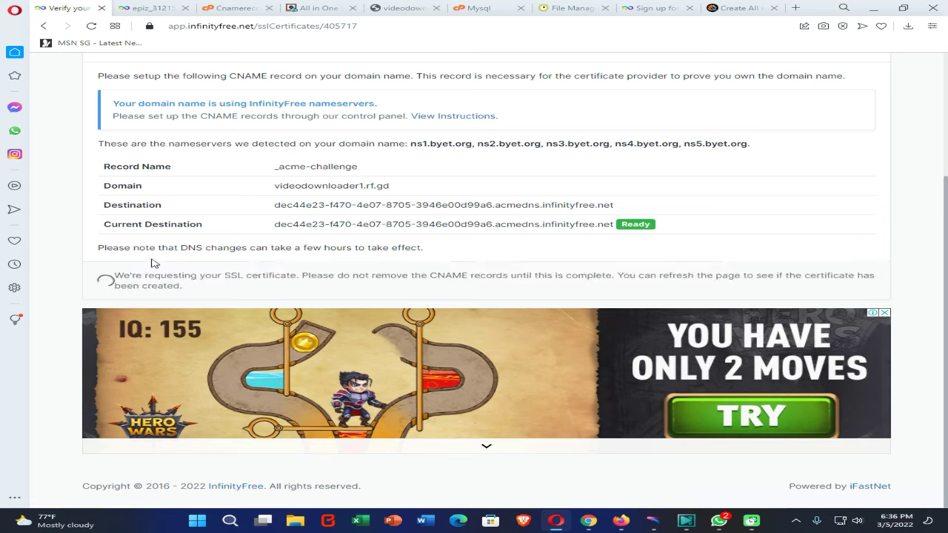
click(43, 25)
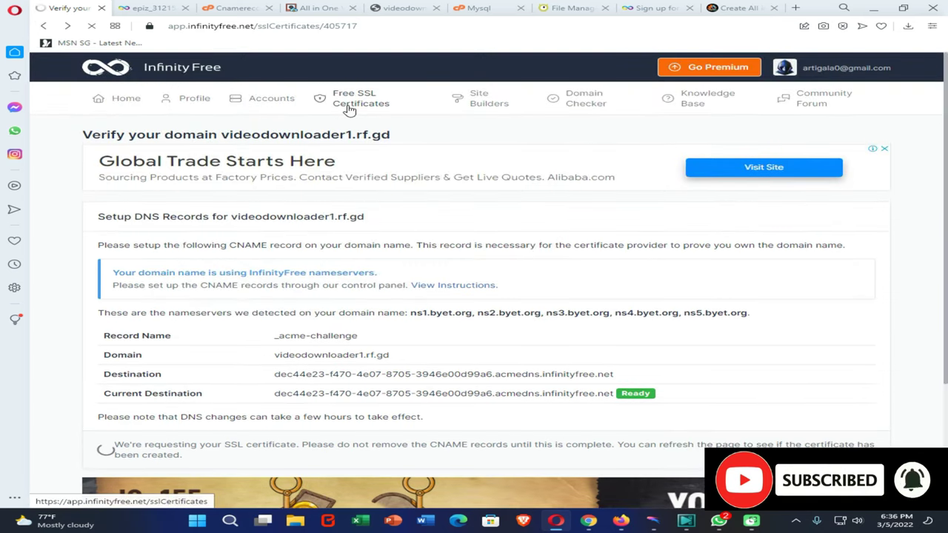
- Open the issued videodownloader1.rf.gd certificate and reveal its private key and certificate text
click(350, 109)
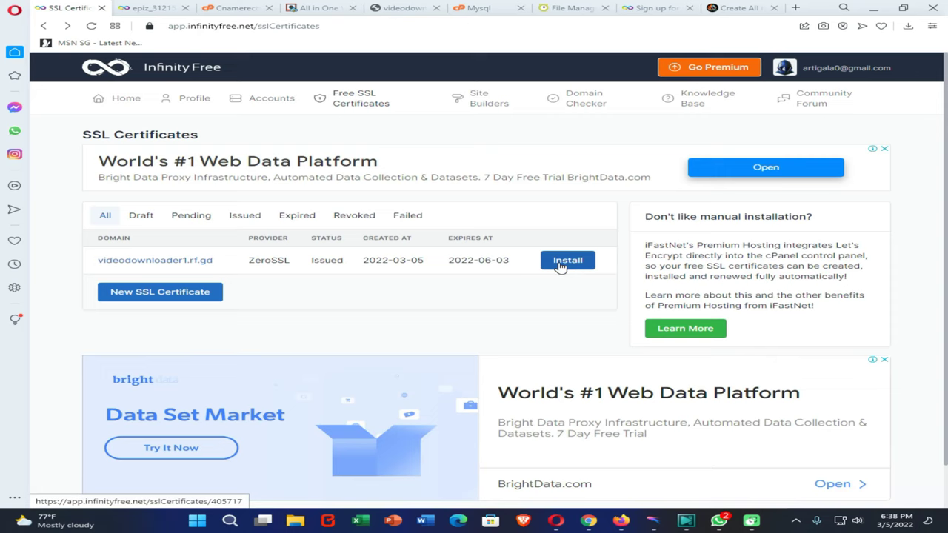
click(561, 265)
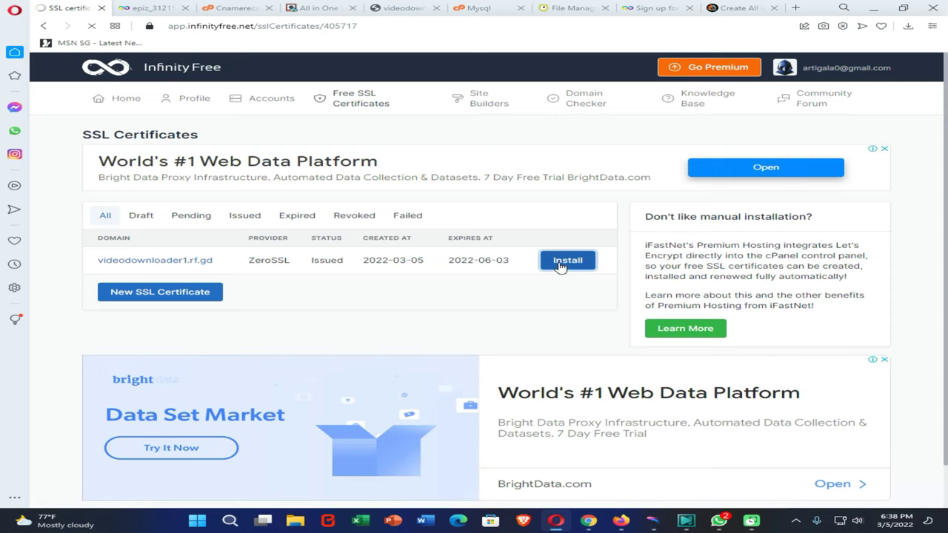
scroll(764, 249, down, 2)
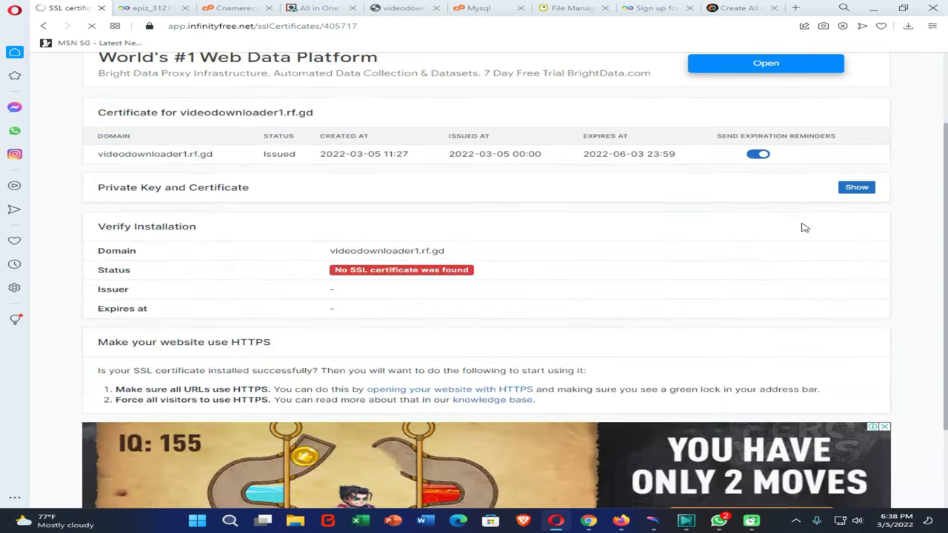
click(856, 188)
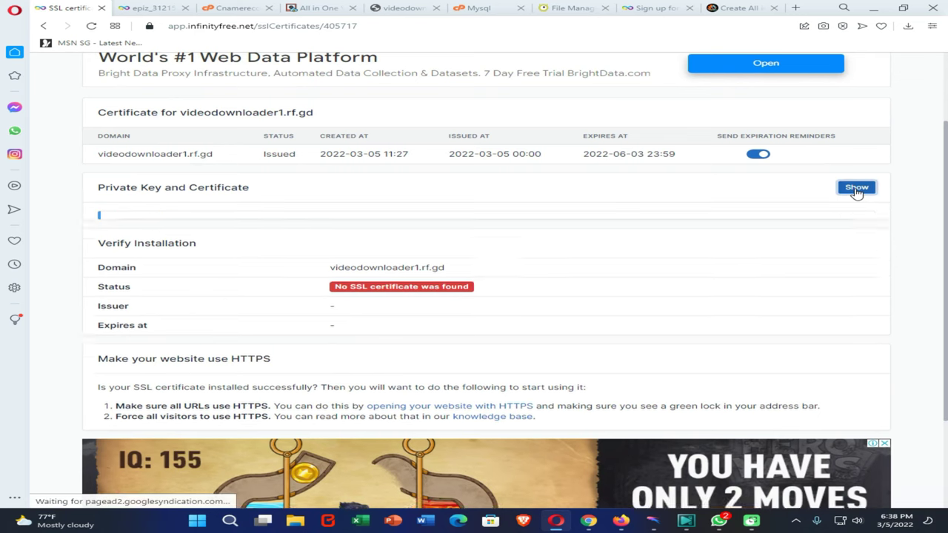
scroll(276, 246, down, 2)
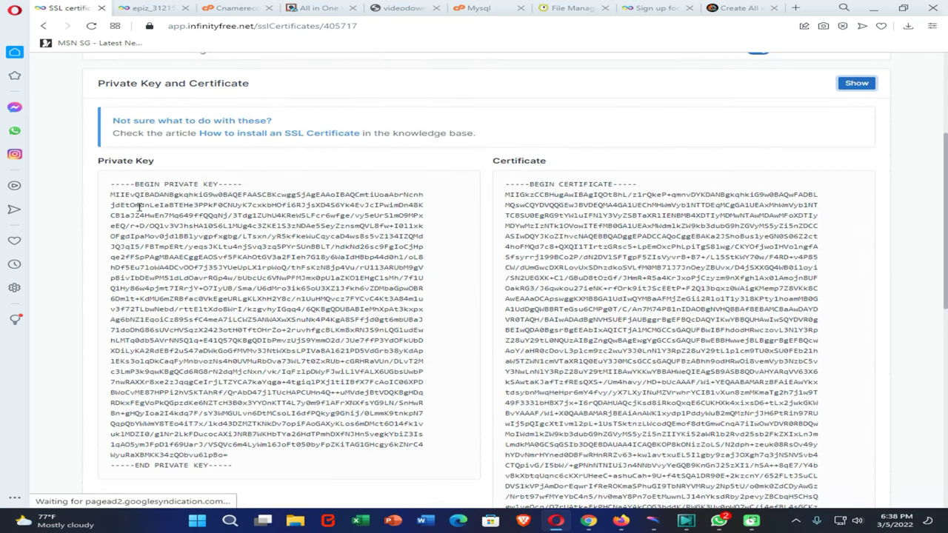
- Select the whole private key block and copy it
click(107, 189)
triple_click(106, 190)
right_click(213, 250)
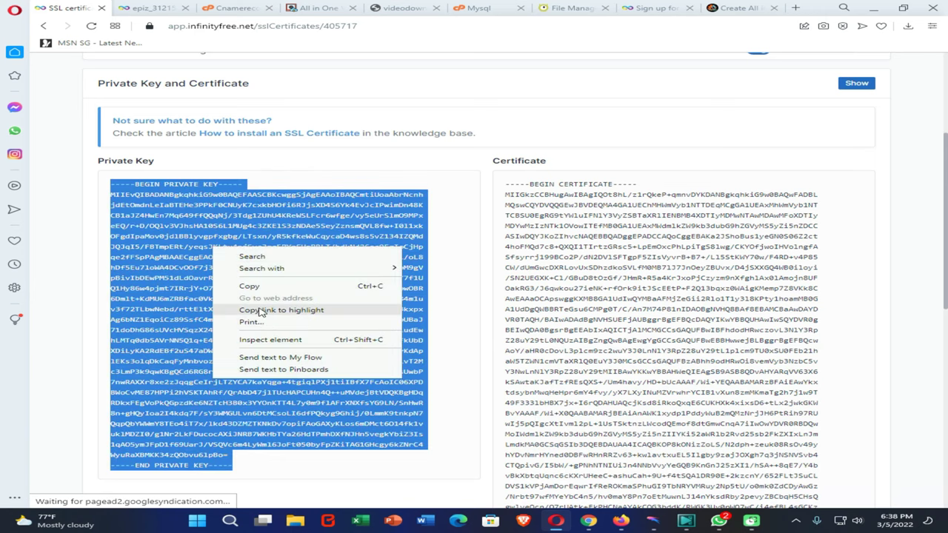
click(252, 286)
scroll(258, 294, down, 4)
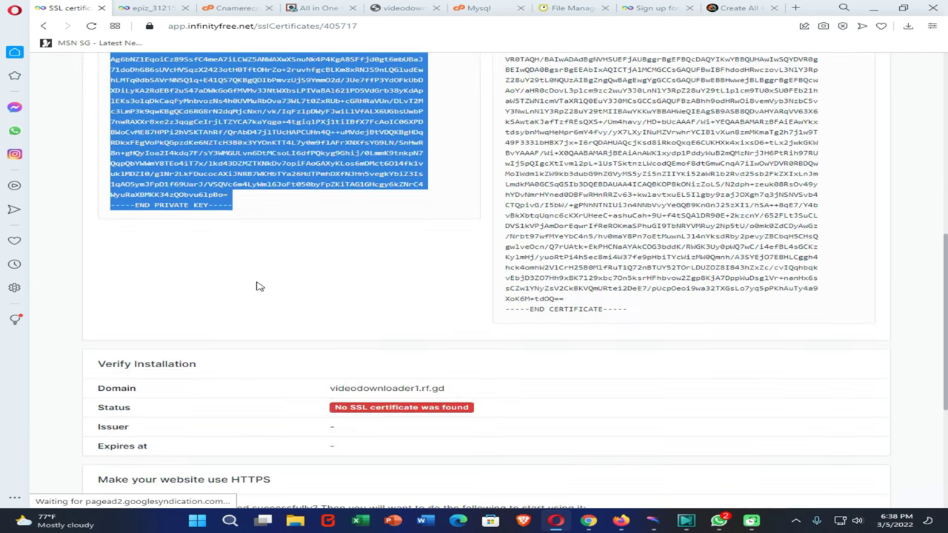
scroll(259, 286, down, 2)
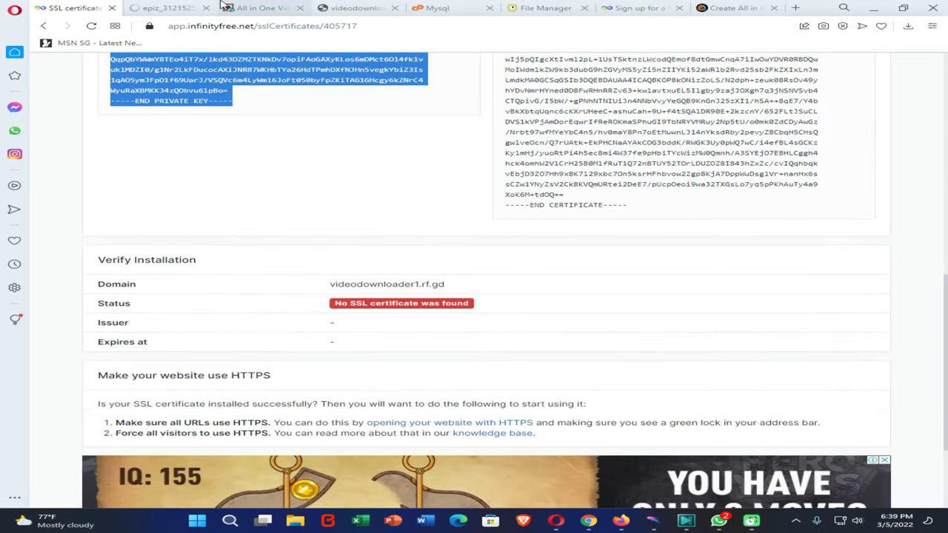
- Go back to the hosting account and open the VistaPanel control panel's SSL/TLS section
click(164, 6)
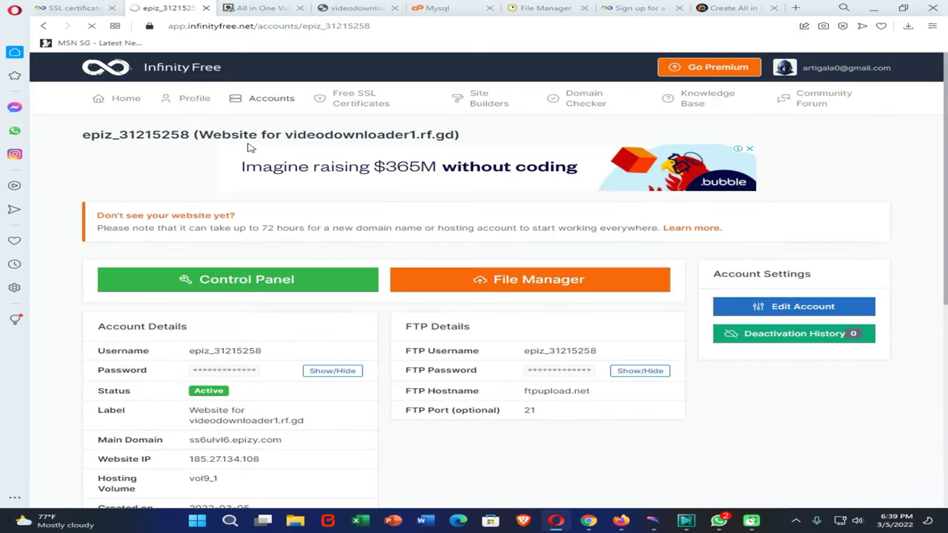
click(206, 285)
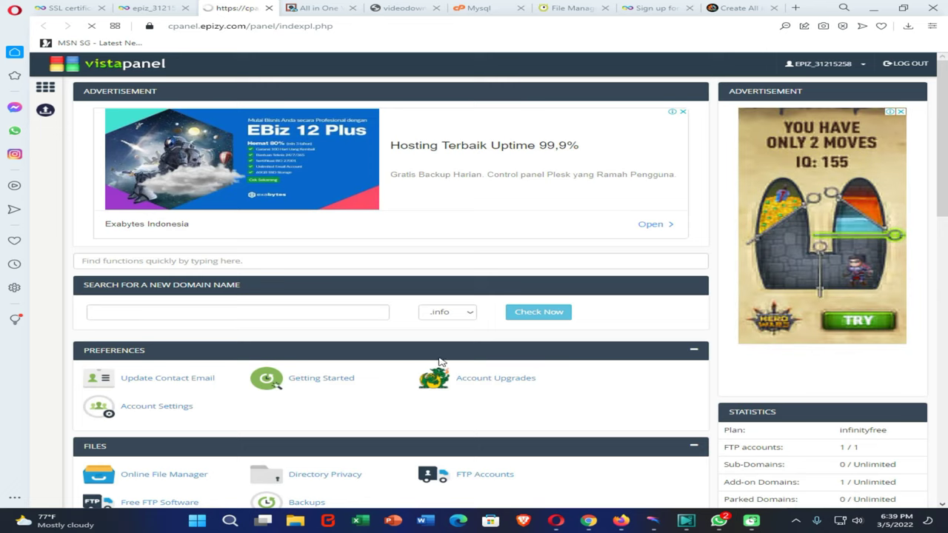
scroll(312, 244, down, 4)
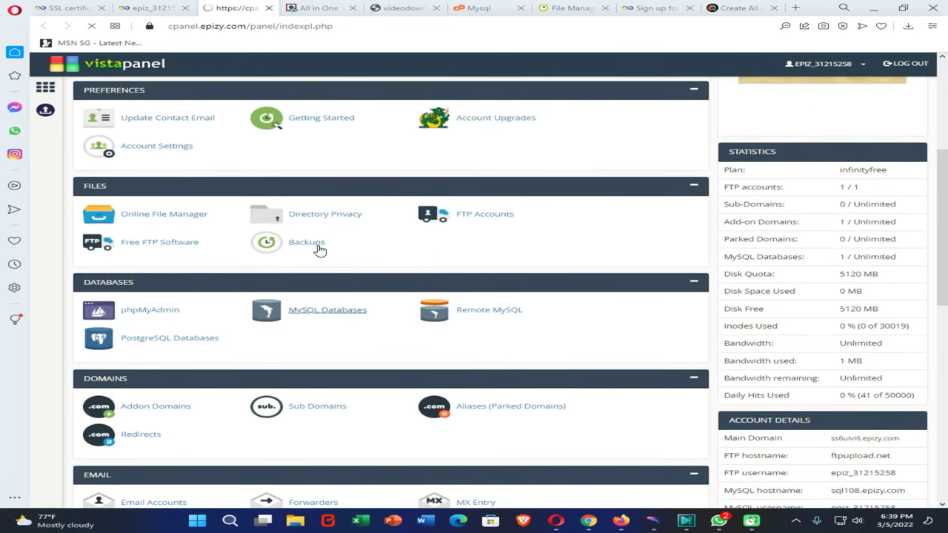
scroll(317, 249, down, 3)
scroll(325, 265, down, 5)
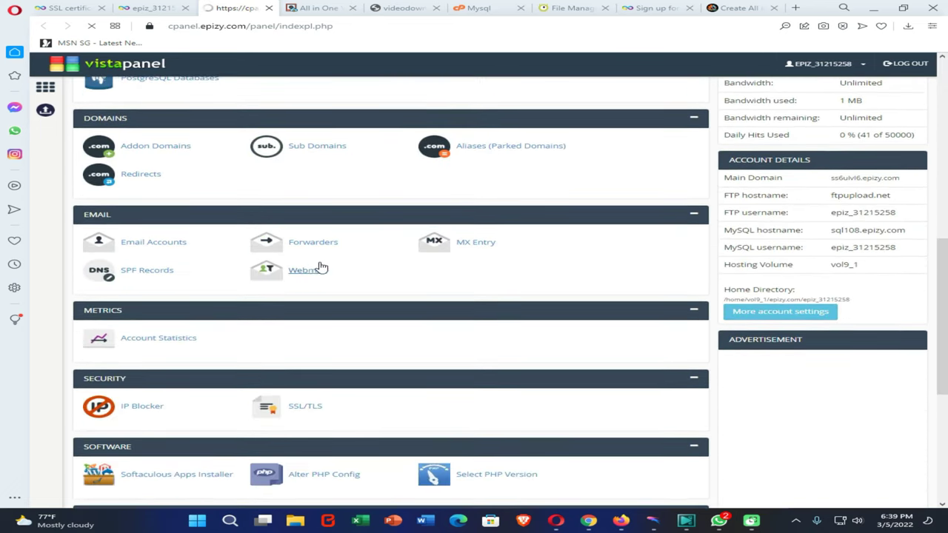
scroll(315, 267, up, 5)
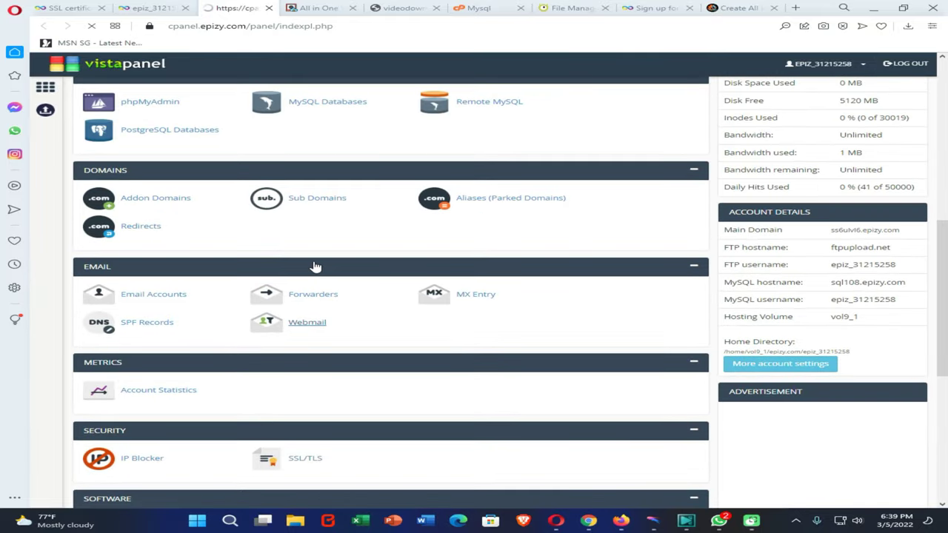
scroll(316, 263, up, 3)
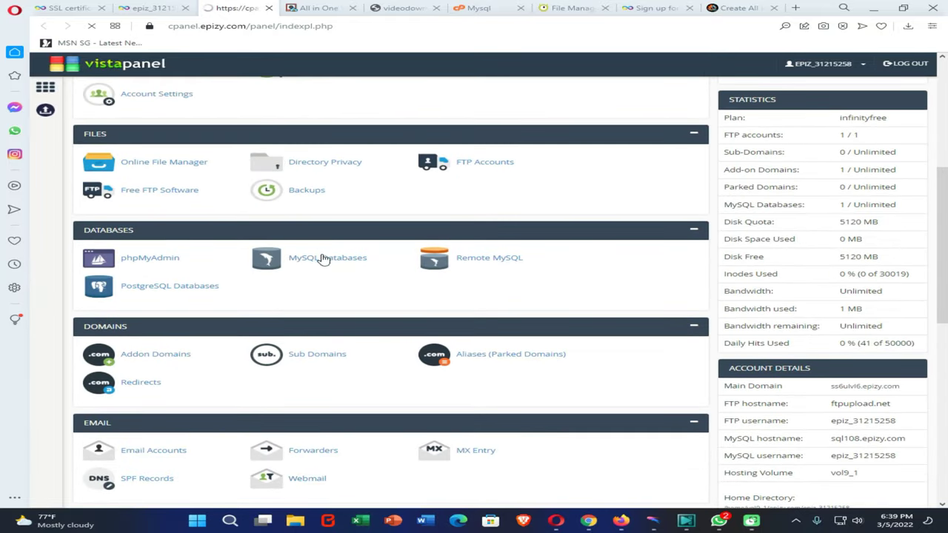
scroll(326, 259, down, 2)
scroll(326, 282, down, 3)
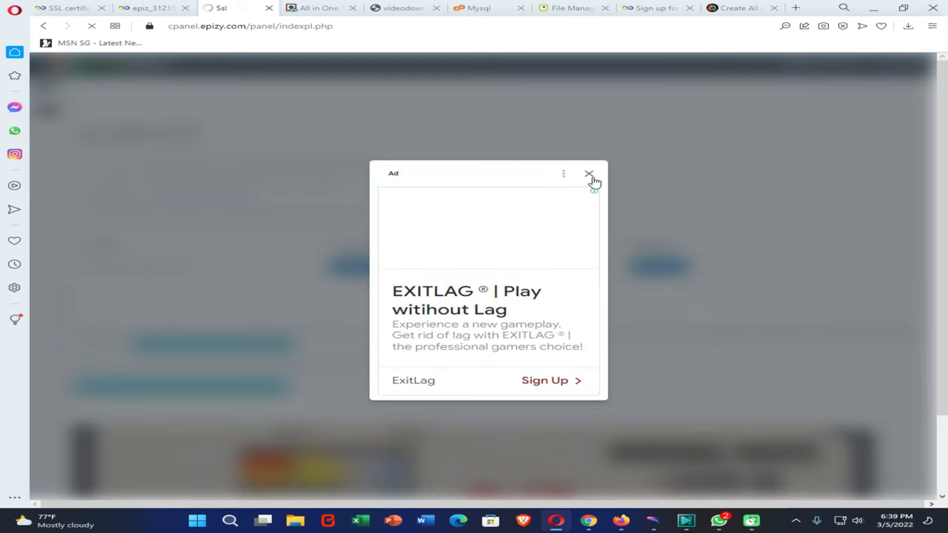
- Paste the private key into videodownloader1.rf.gd's Private Key box and upload it
click(591, 177)
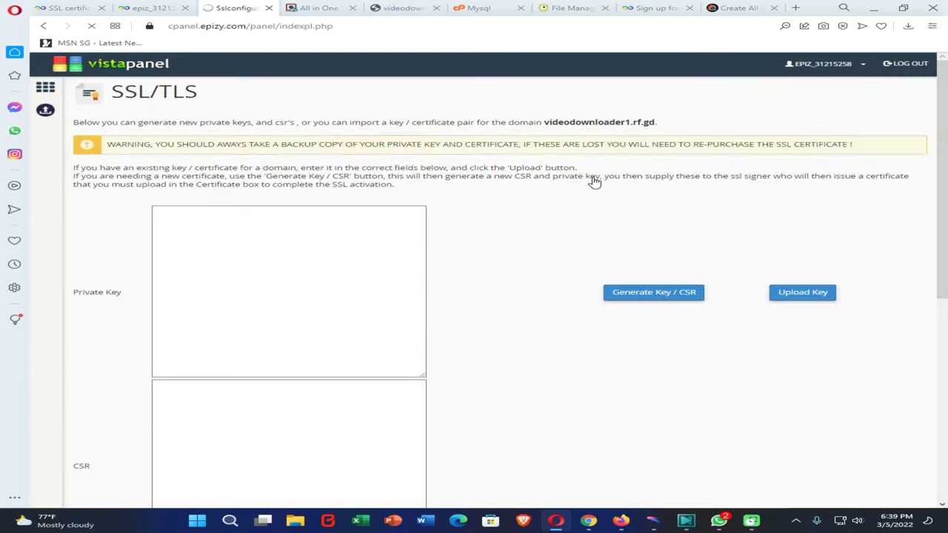
right_click(256, 283)
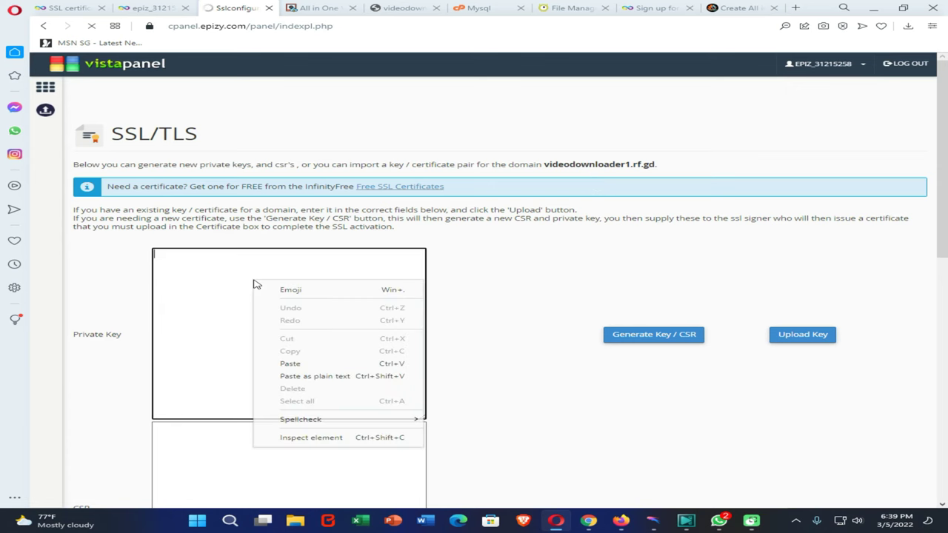
click(311, 361)
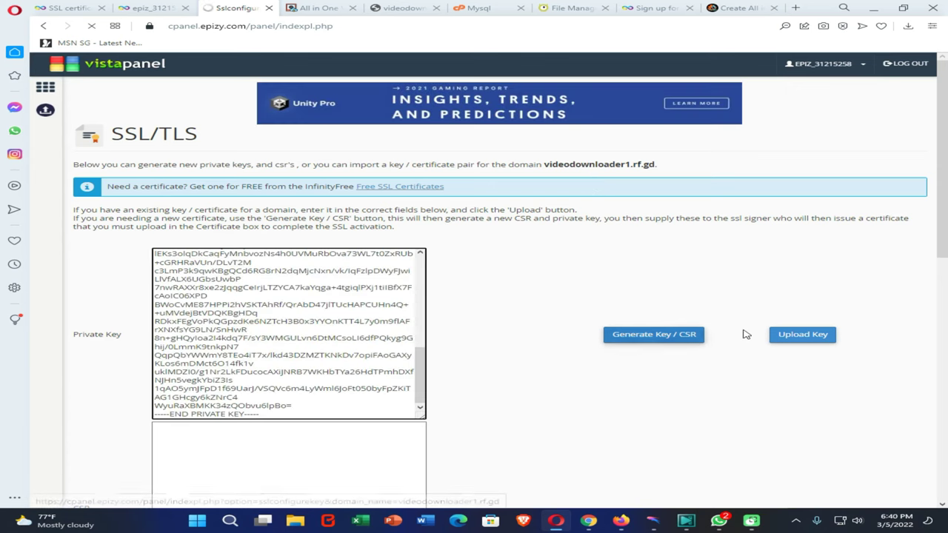
click(805, 338)
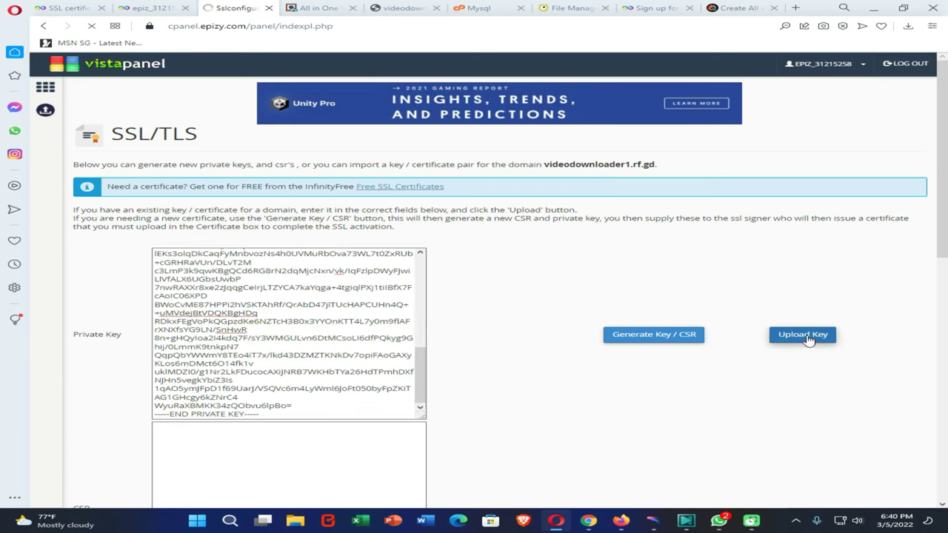
click(145, 7)
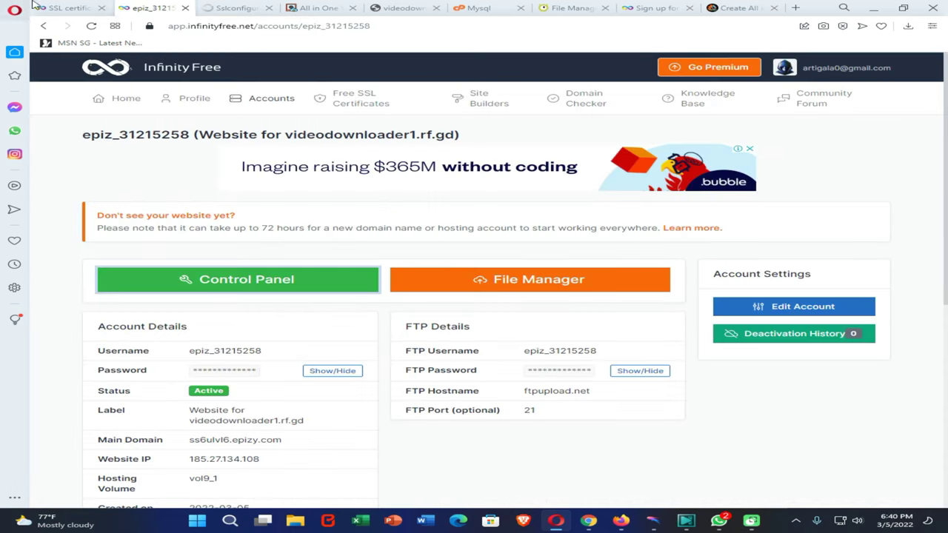
- Select and copy the full certificate text for videodownloader1.rf.gd from InfinityFree
click(35, 8)
scroll(200, 322, down, 3)
scroll(372, 316, up, 4)
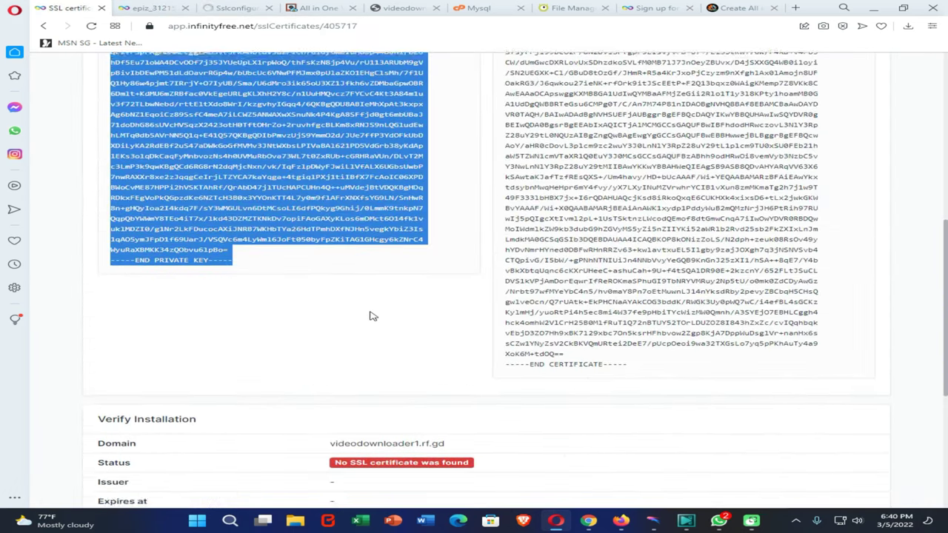
scroll(372, 317, up, 4)
scroll(466, 326, down, 1)
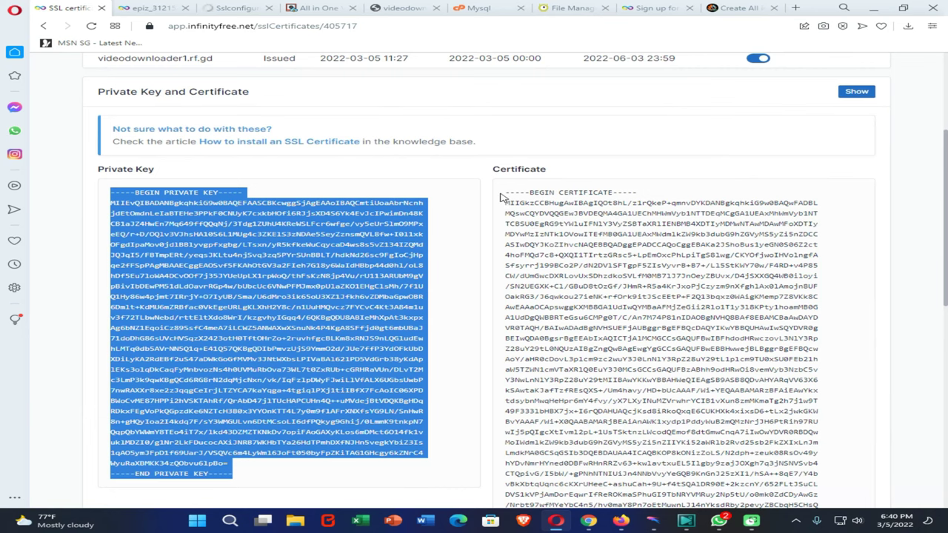
drag(499, 196, 655, 331)
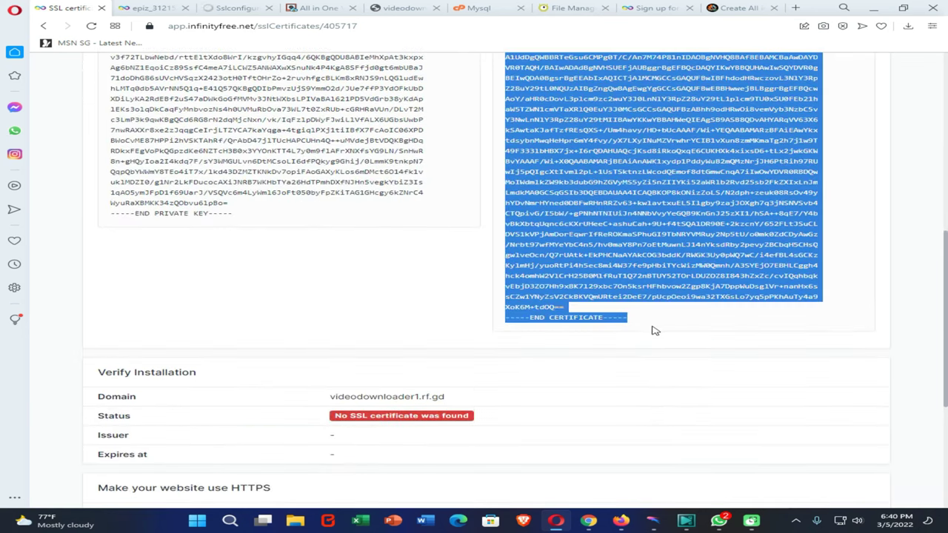
right_click(603, 280)
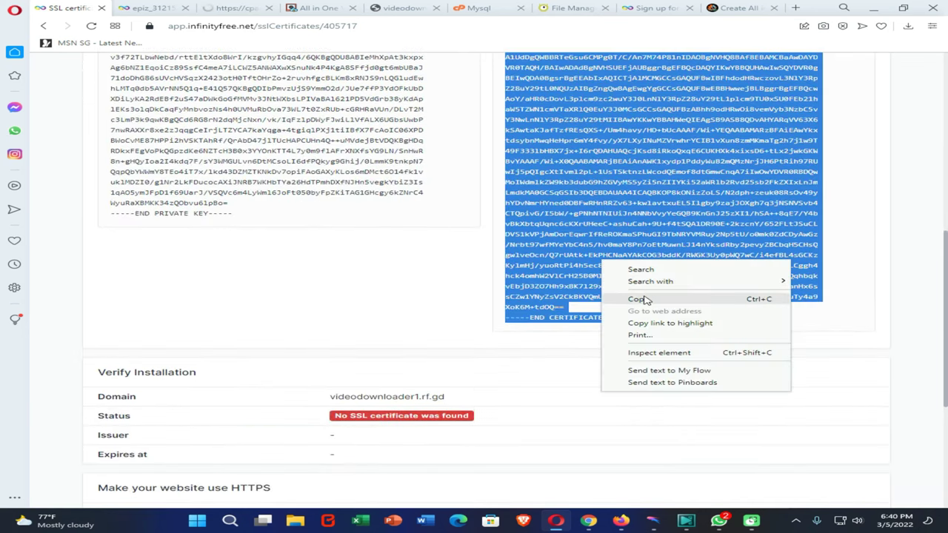
click(638, 299)
click(248, 7)
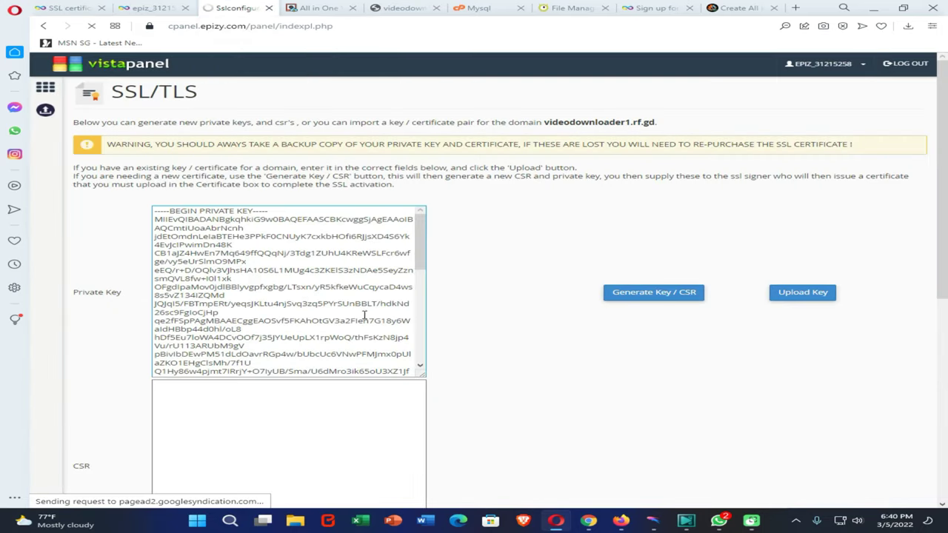
- Paste the copied BEGIN CERTIFICATE text into VistaPanel's Certificate box and upload it
scroll(372, 343, down, 10)
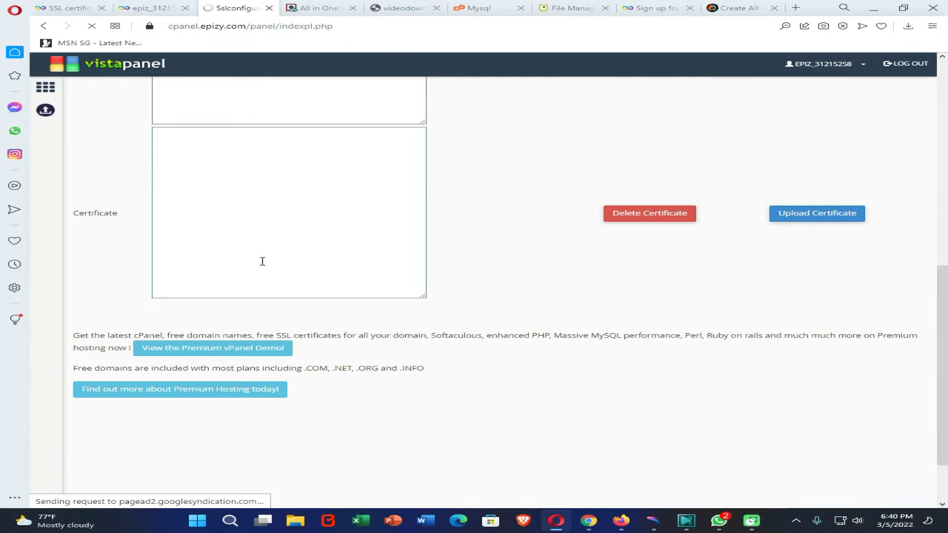
click(211, 169)
right_click(209, 173)
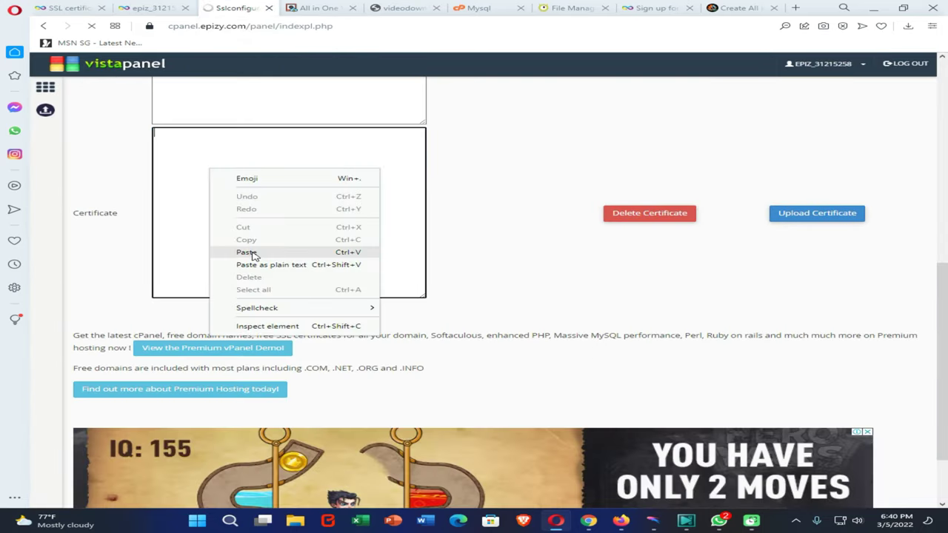
click(252, 252)
click(813, 214)
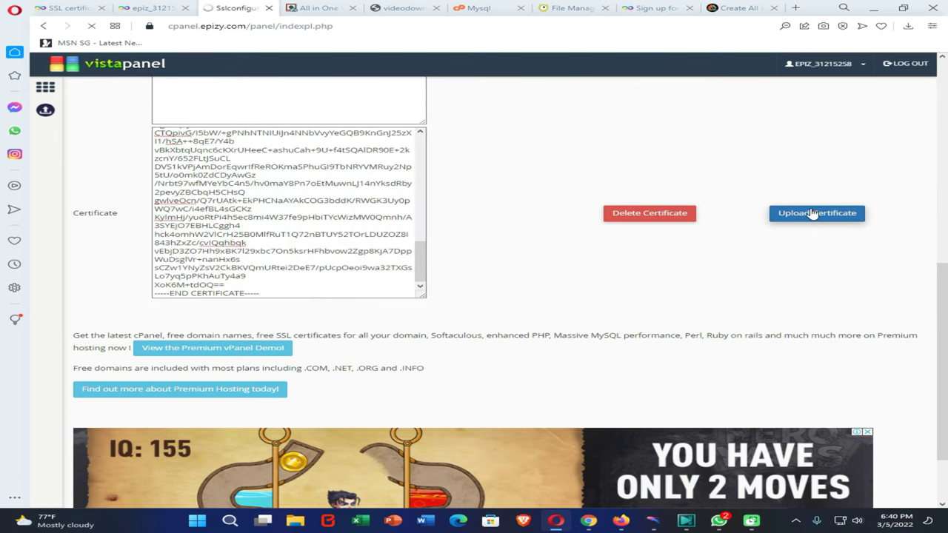
scroll(520, 252, down, 5)
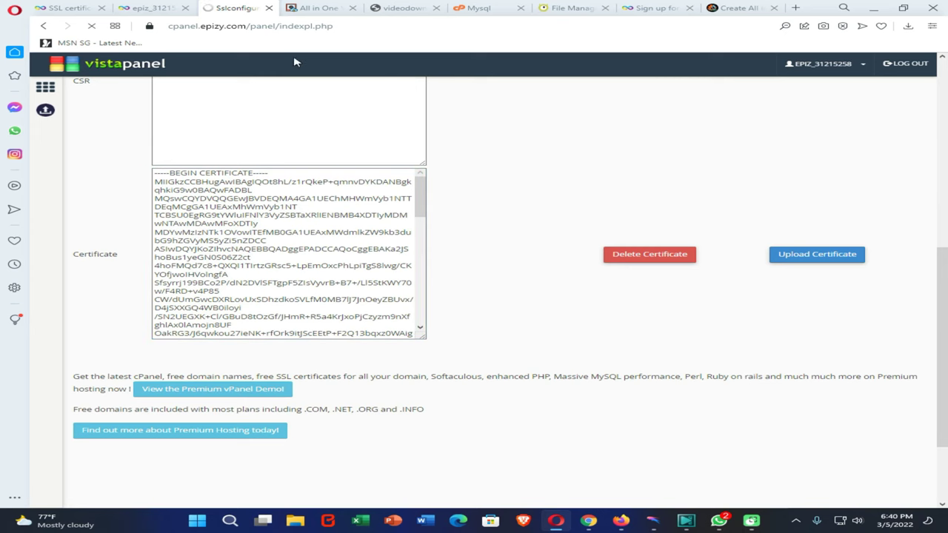
- Reload the certificate's install page until it reports a valid ZeroSSL certificate expiring 2022-06-03
click(68, 9)
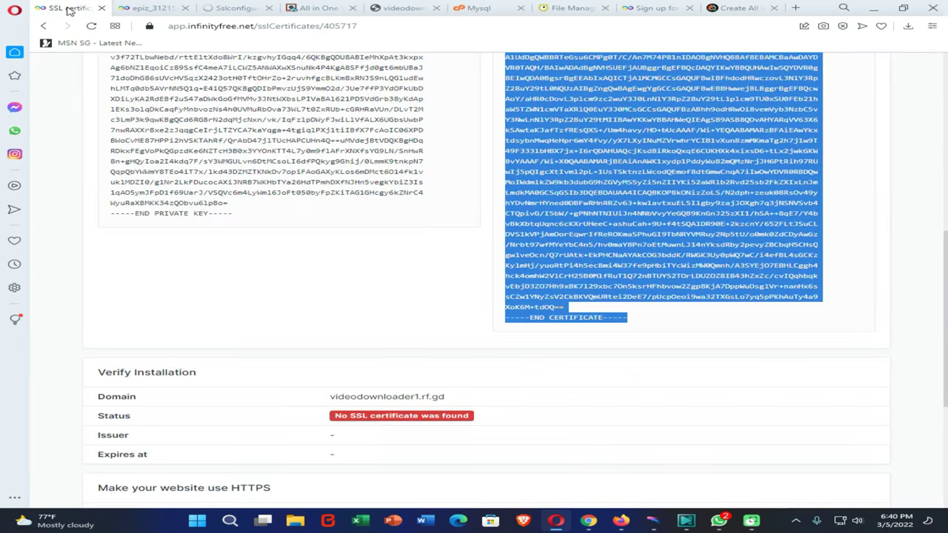
scroll(190, 226, down, 3)
scroll(190, 227, up, 10)
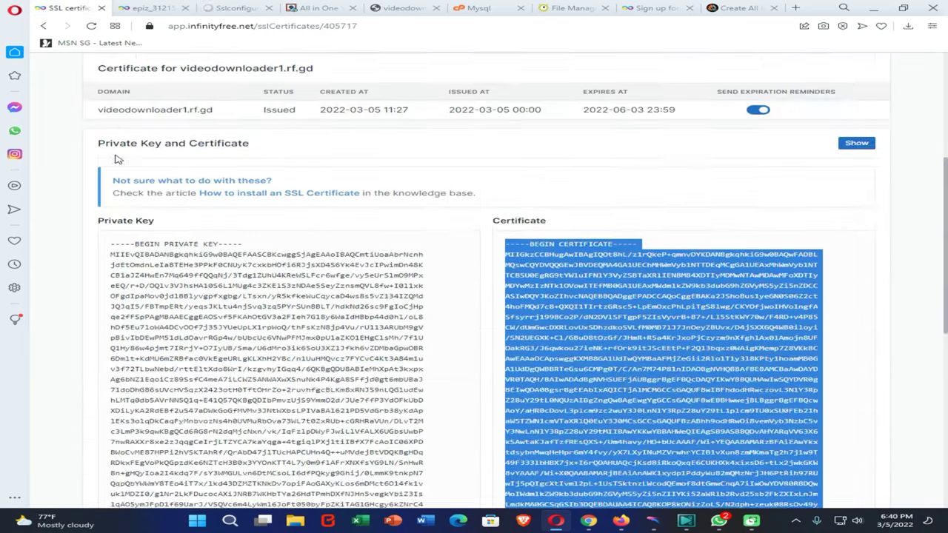
click(356, 98)
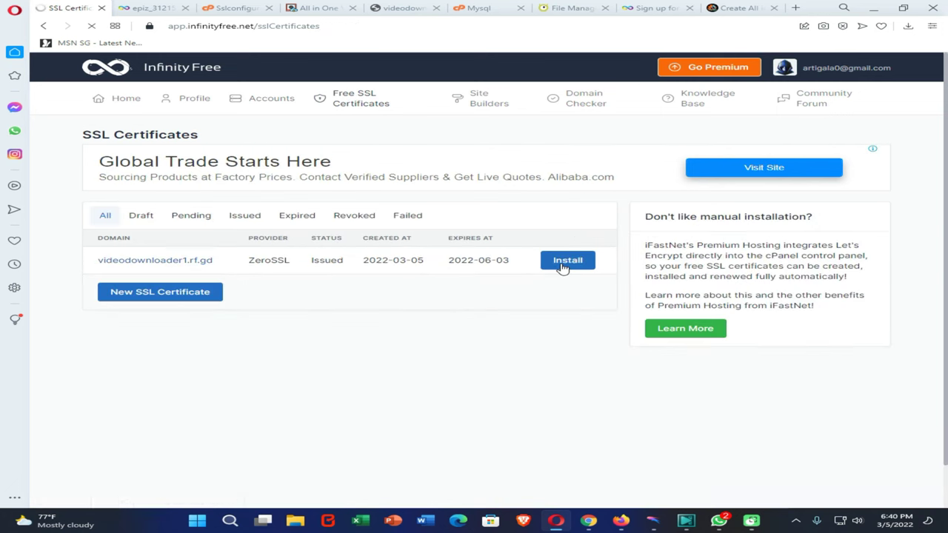
click(566, 260)
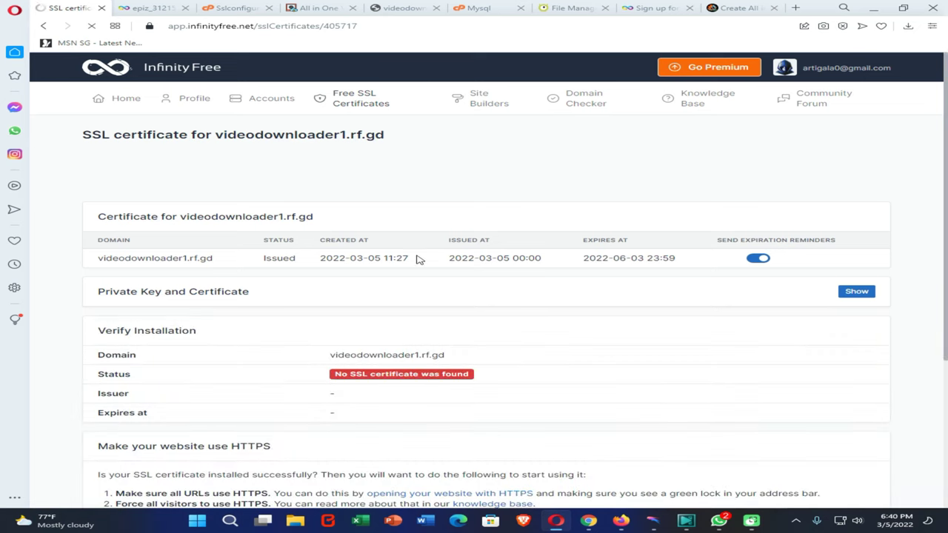
scroll(417, 263, down, 3)
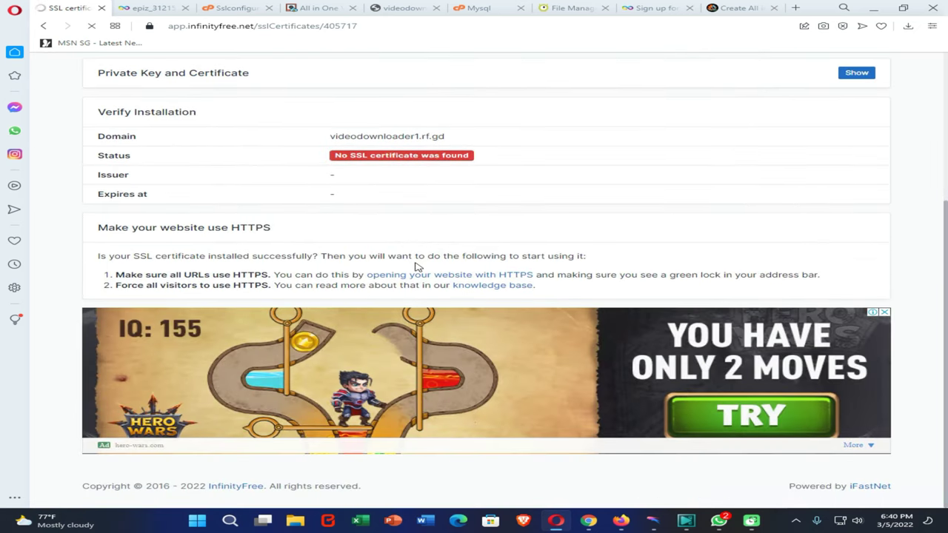
scroll(444, 266, up, 3)
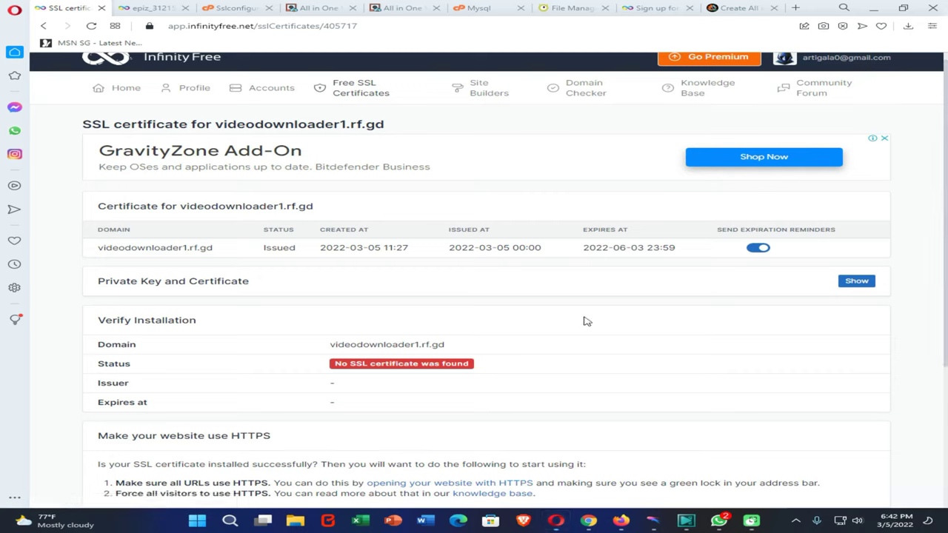
click(89, 28)
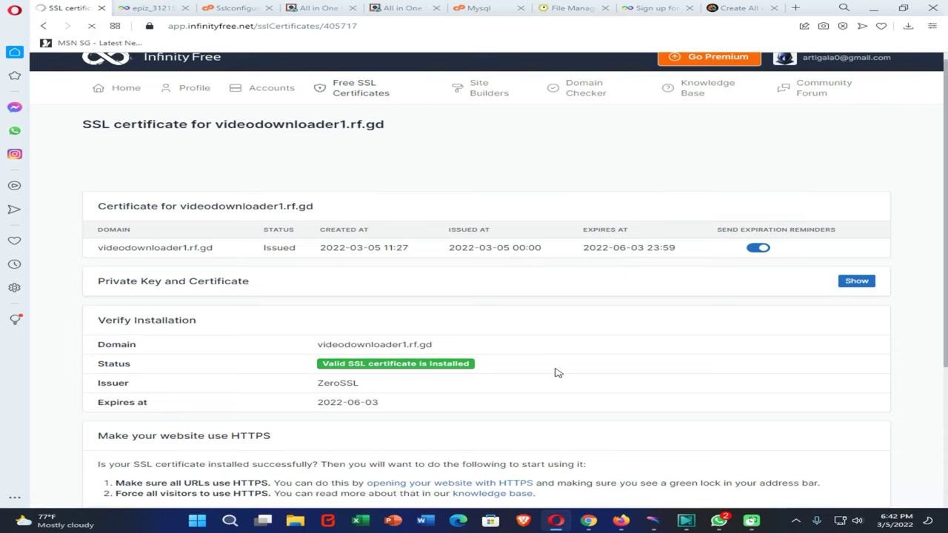
click(794, 8)
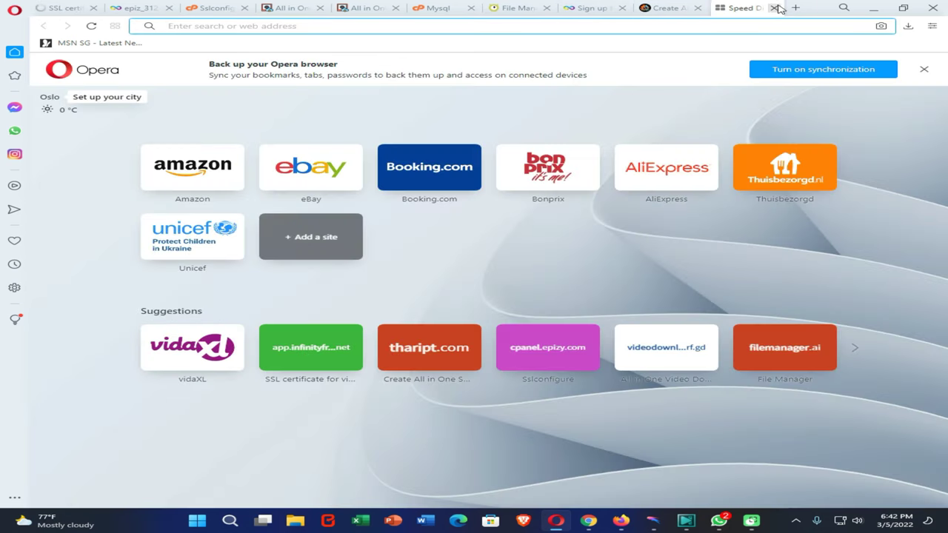
click(774, 7)
click(144, 8)
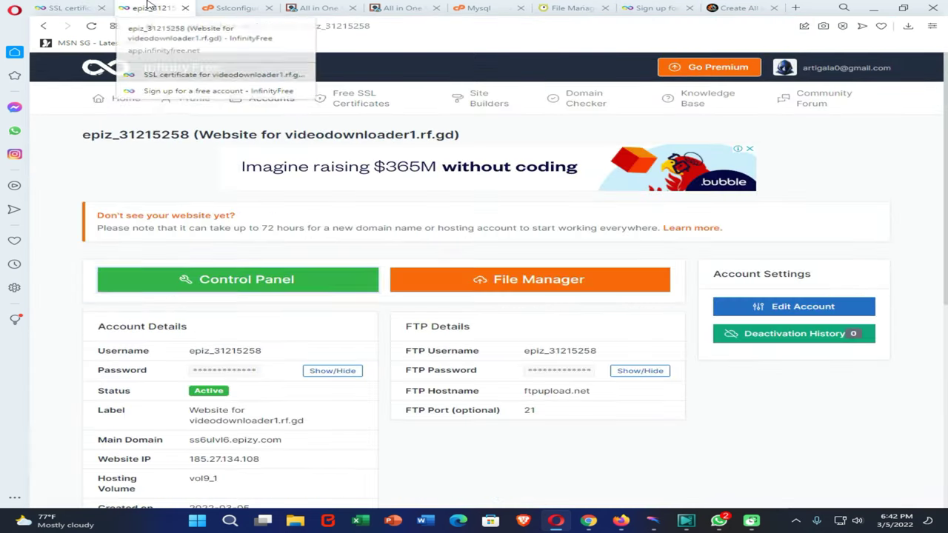
scroll(531, 317, down, 2)
scroll(531, 317, down, 4)
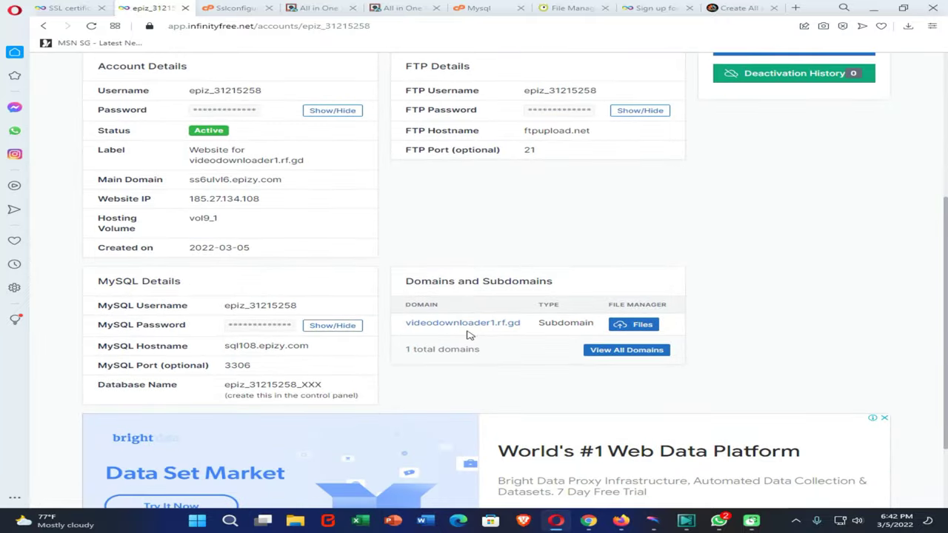
click(474, 327)
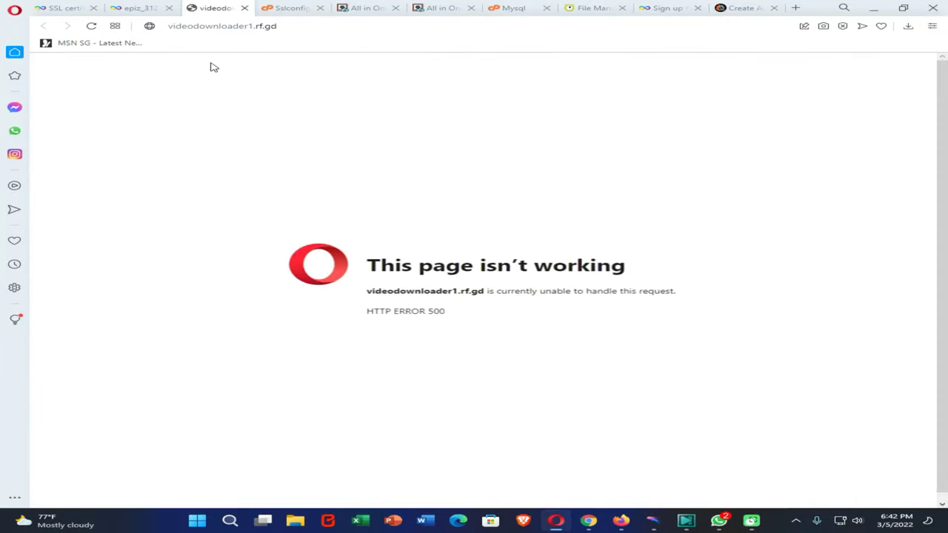
click(198, 28)
click(174, 29)
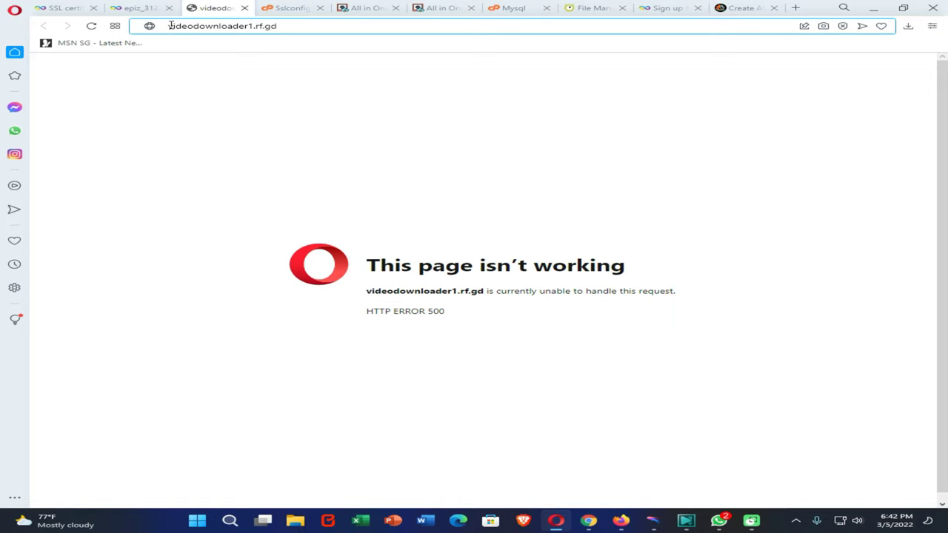
text(htt)
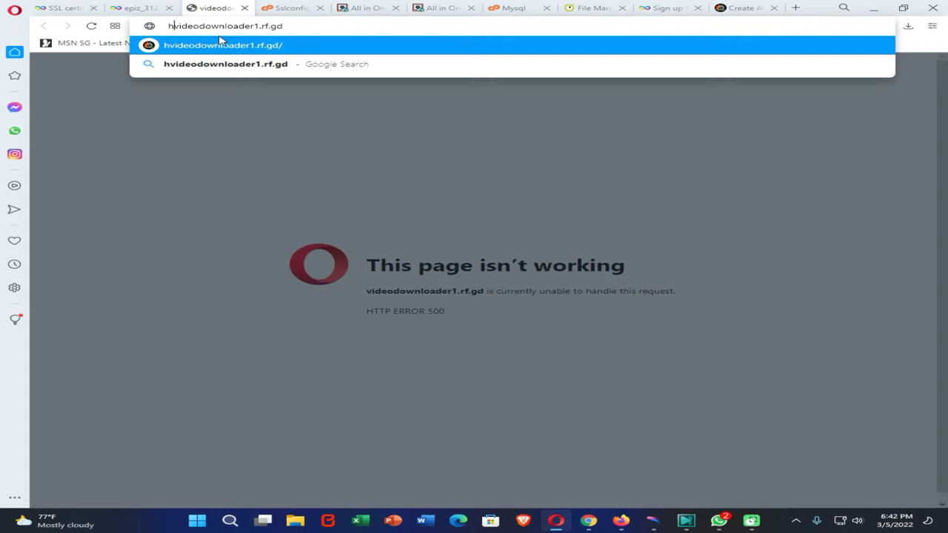
text(ps)
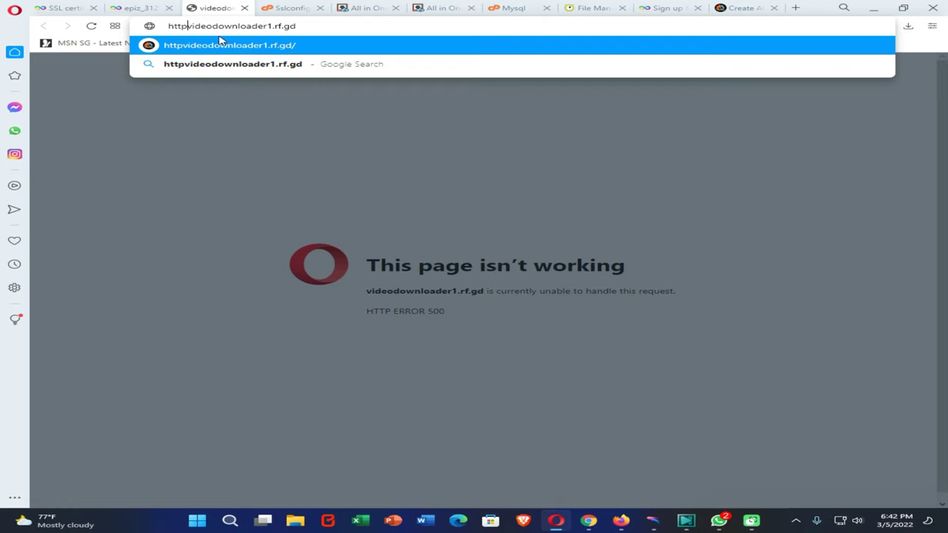
text(:)
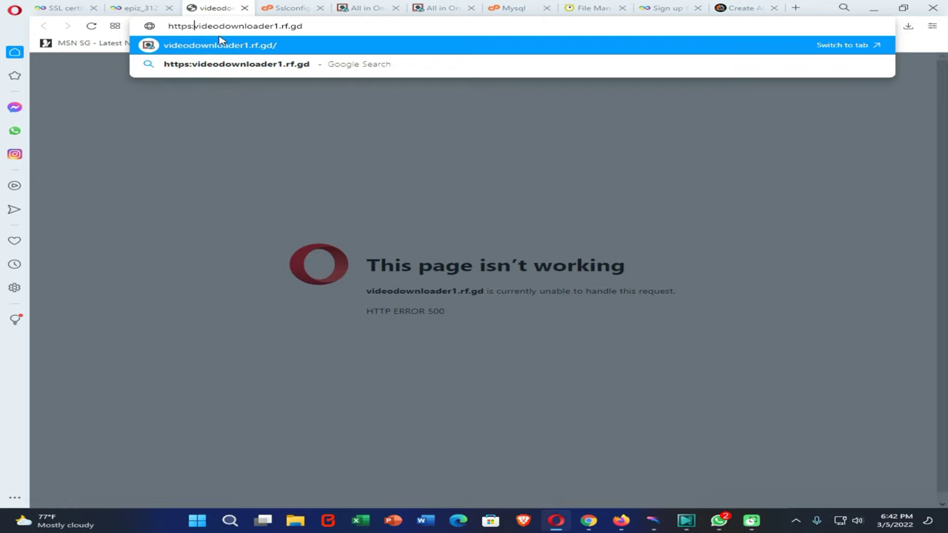
text(//)
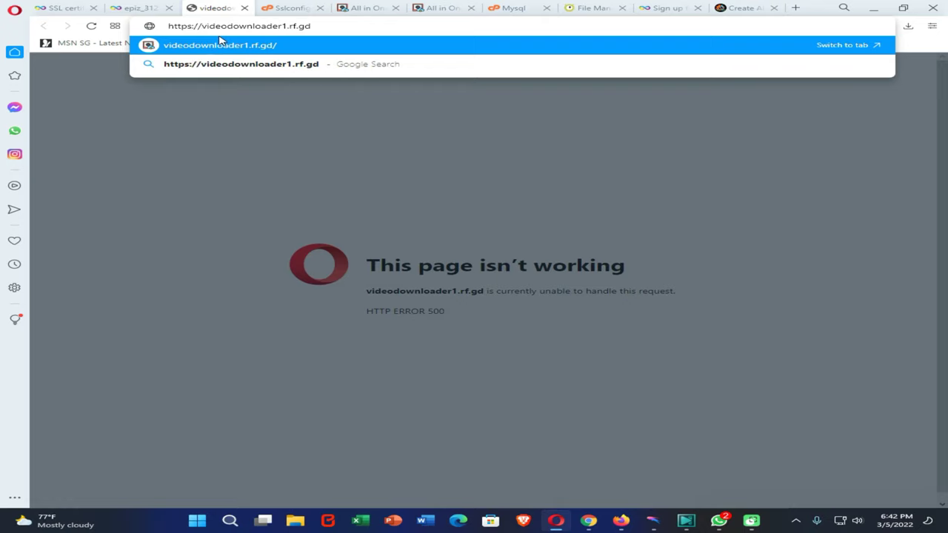
key(Return)
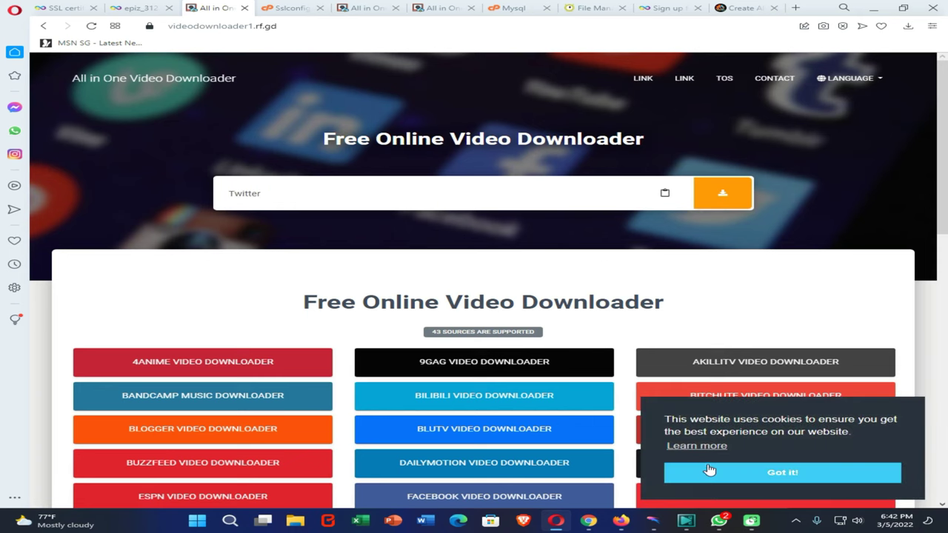
- Dismiss the cookie notice and confirm the site's connection is secure
click(683, 471)
scroll(289, 218, down, 2)
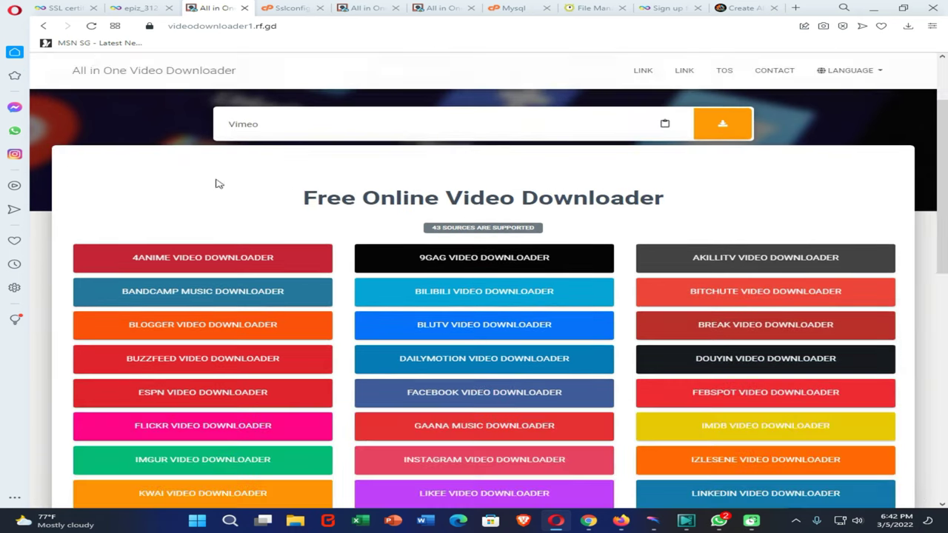
click(148, 27)
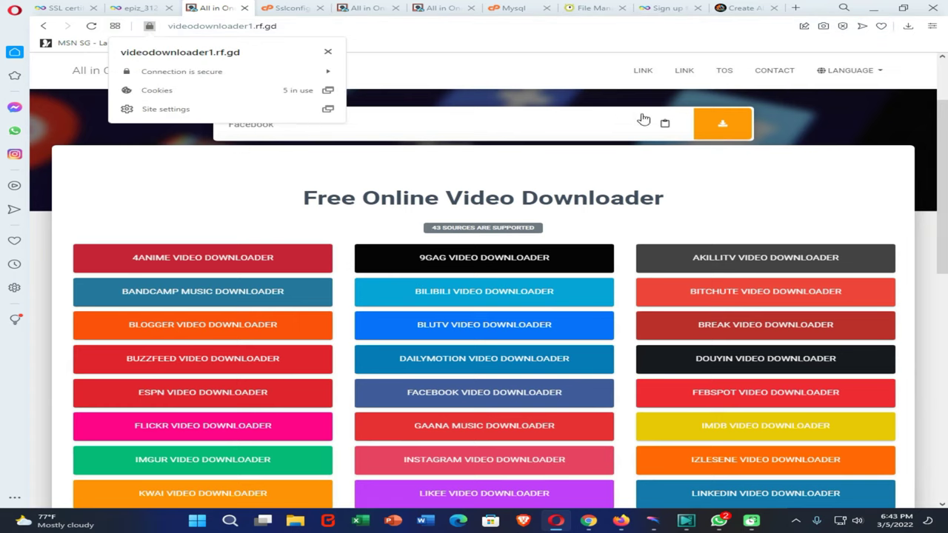
click(236, 165)
scroll(237, 166, up, 2)
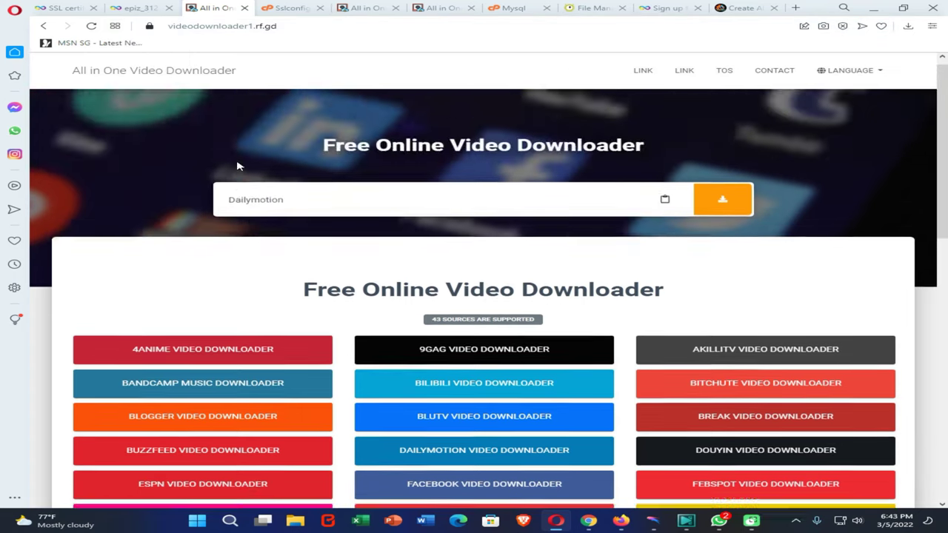